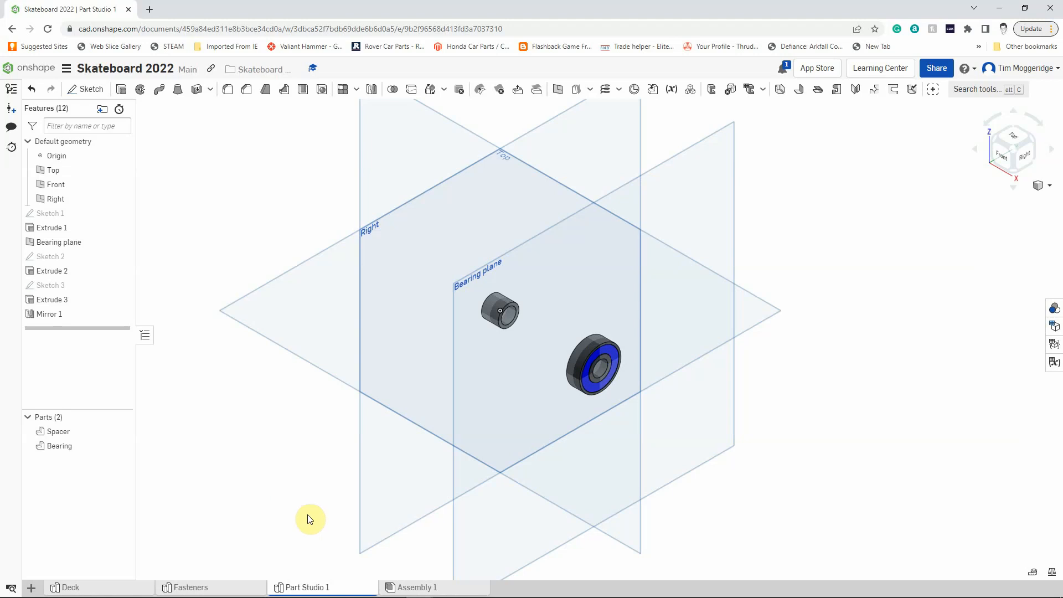
Rename the Part Studio 1 tab as "Wheel parts".
right_click(313, 591)
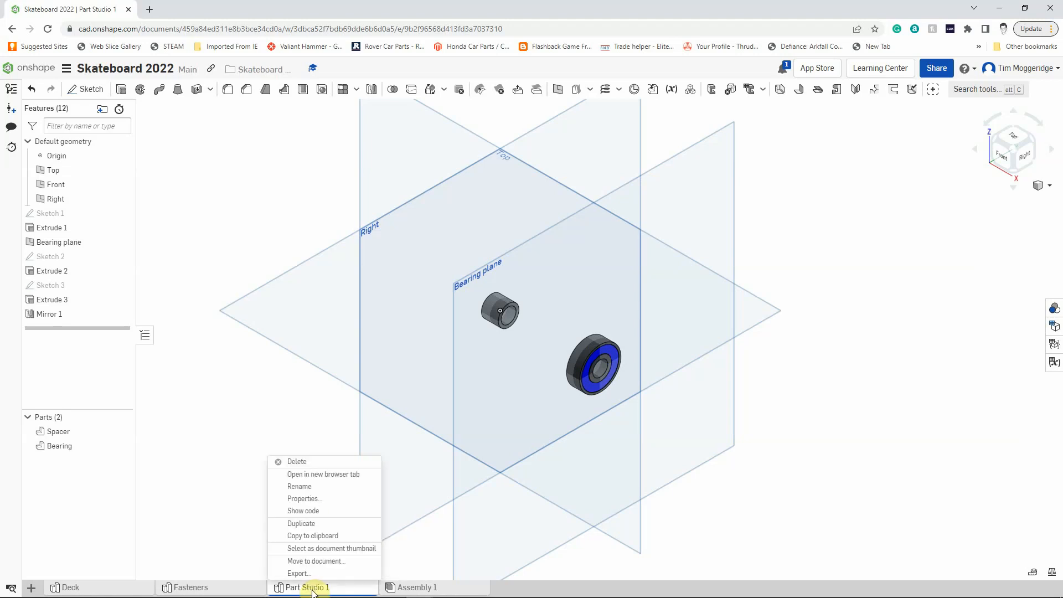
click(299, 486)
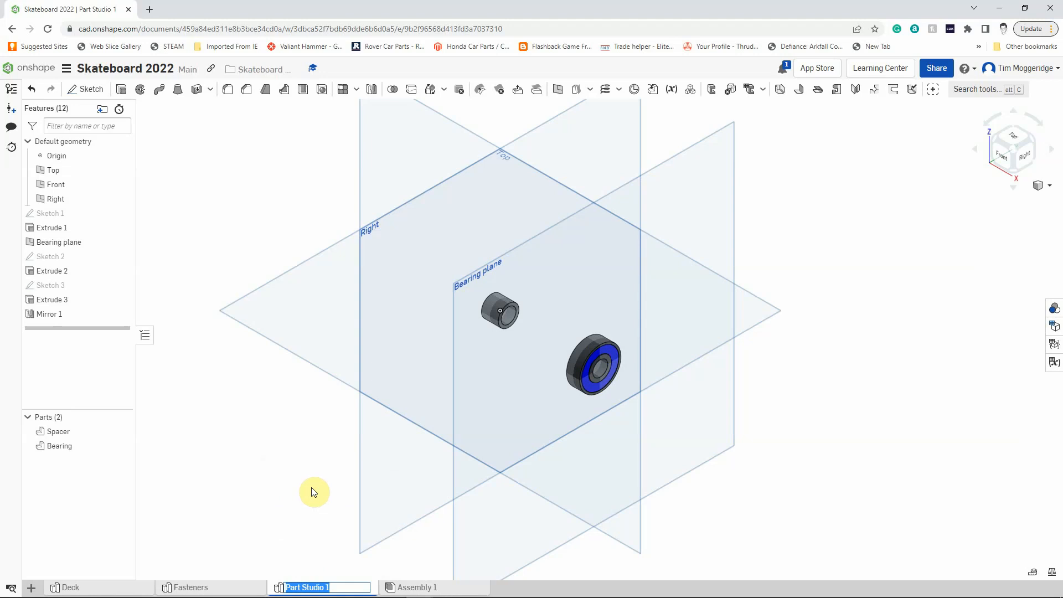
text(Wheel parts)
key(Return)
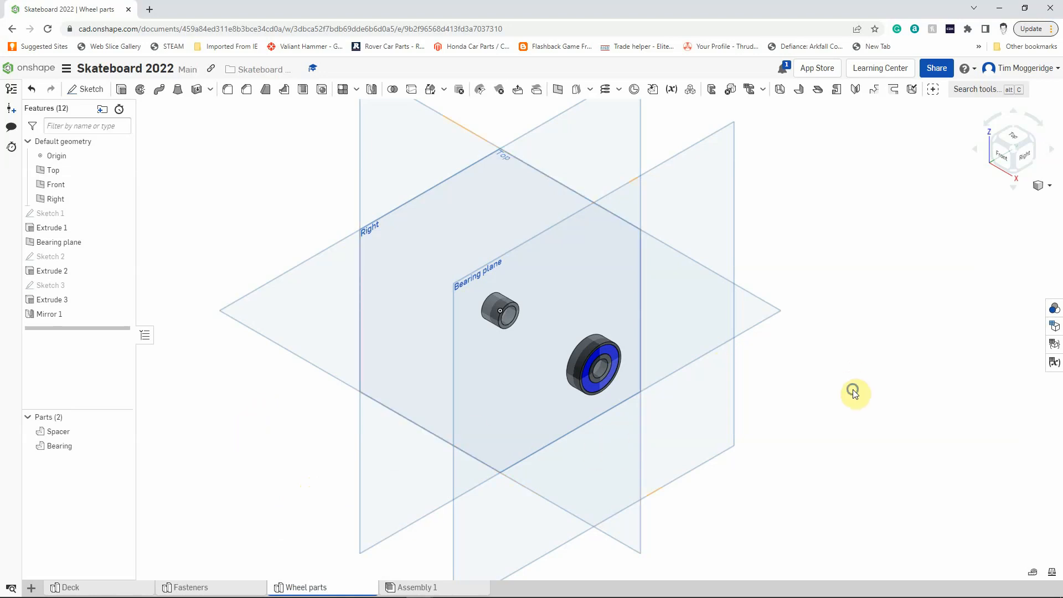
Create a plane offset 50 mm from the Bearing plane, on the side away from the spacer.
mouse_move(853, 390)
right_down()
mouse_move(859, 367)
mouse_move(868, 377)
right_up()
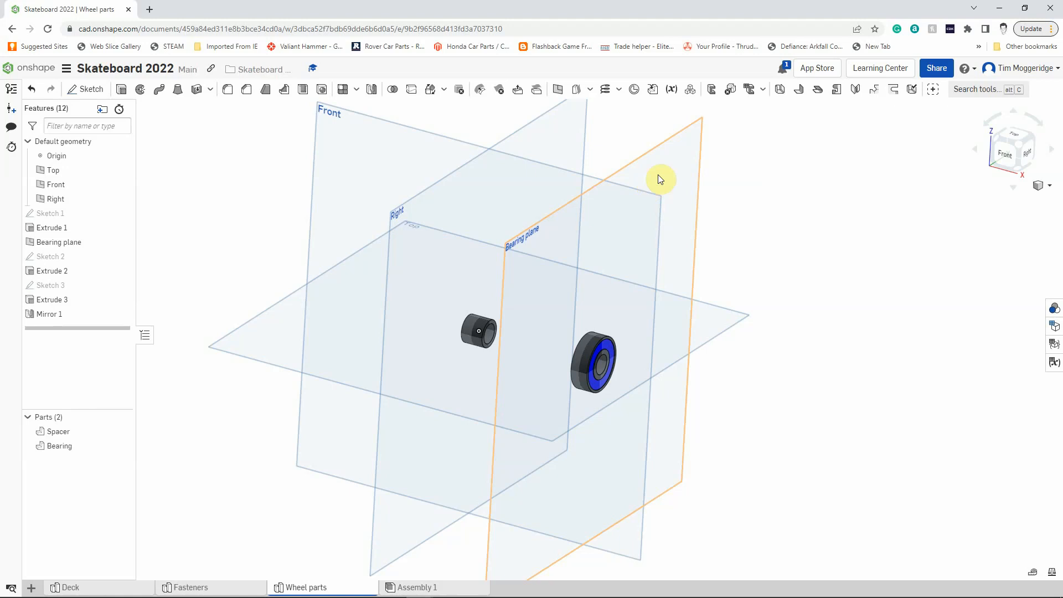
right_click(684, 162)
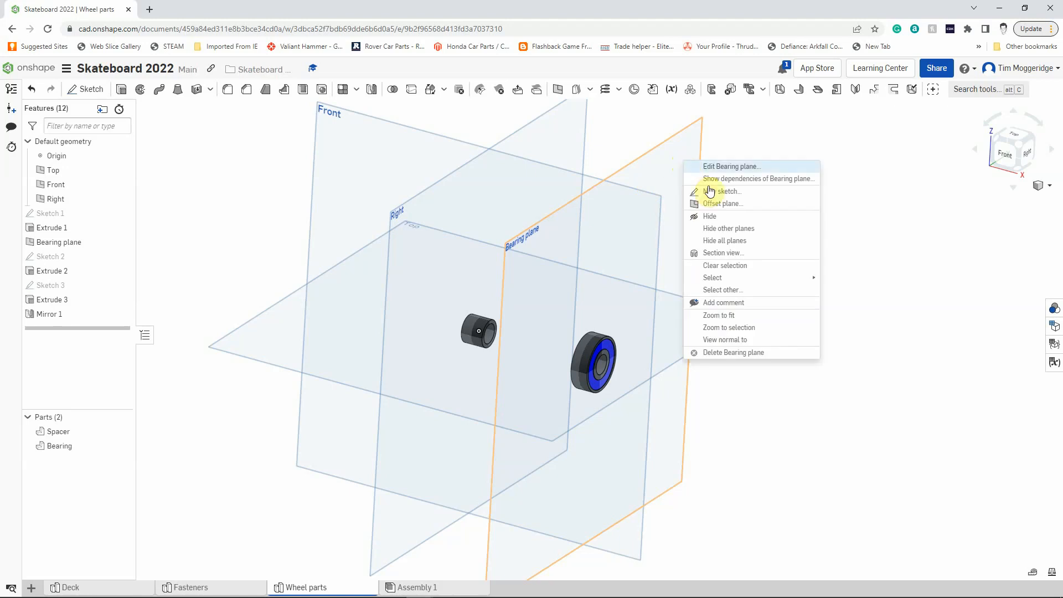
click(714, 203)
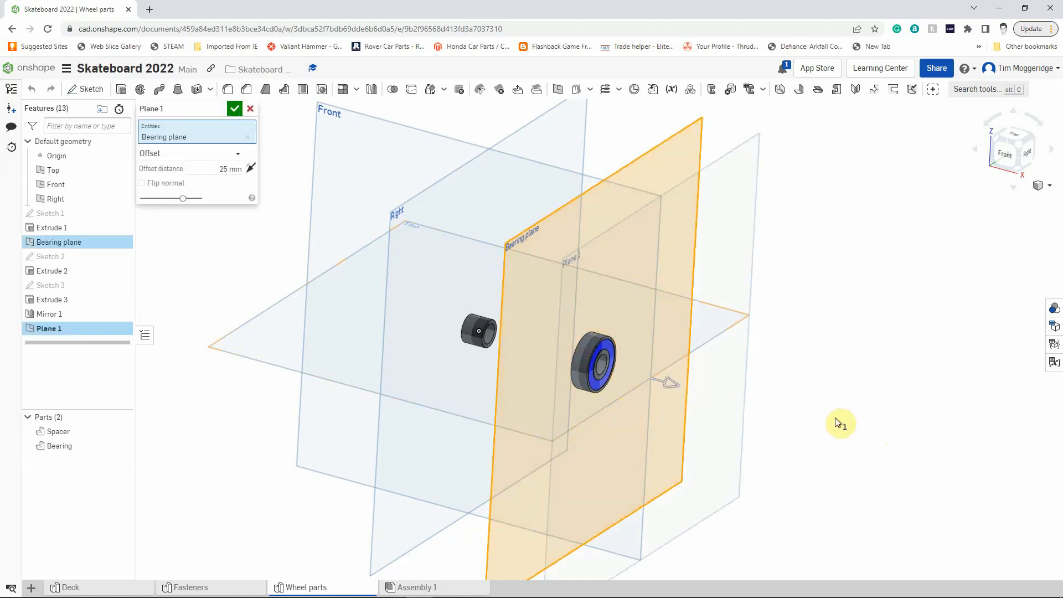
click(229, 169)
text(5)
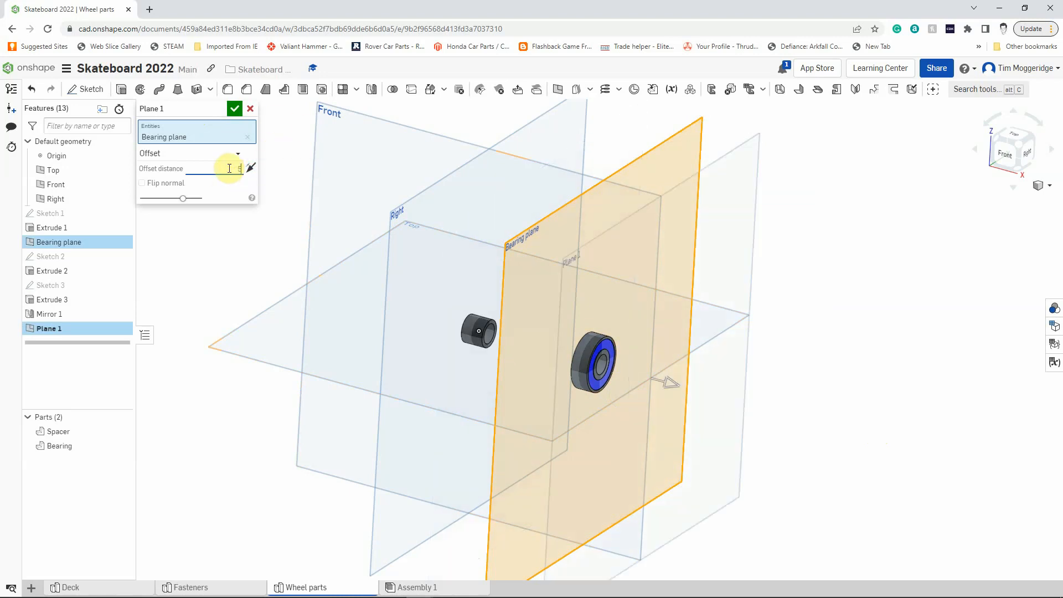
text(0)
key(Return)
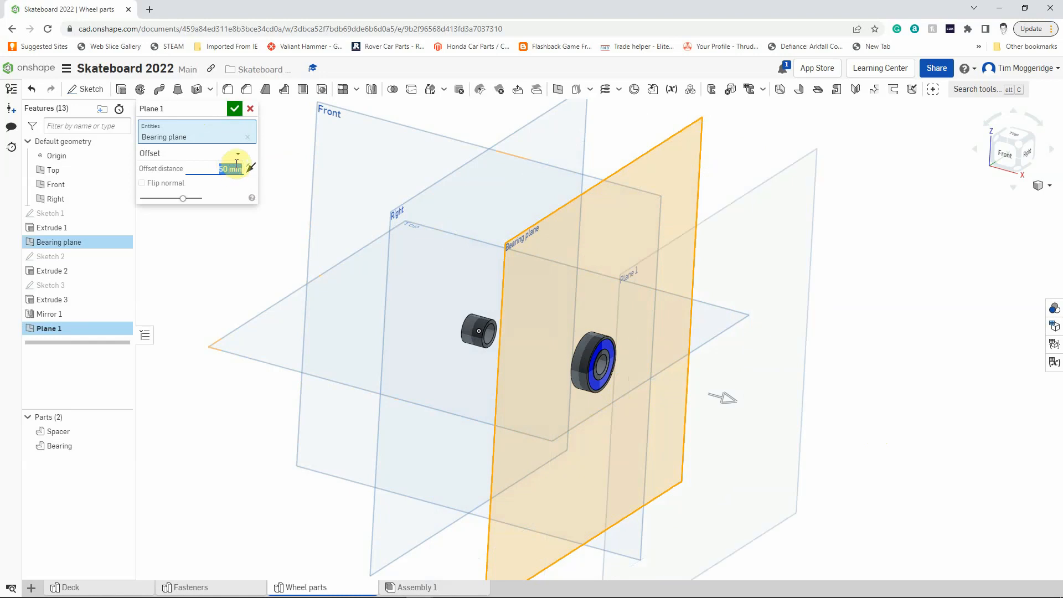
click(234, 109)
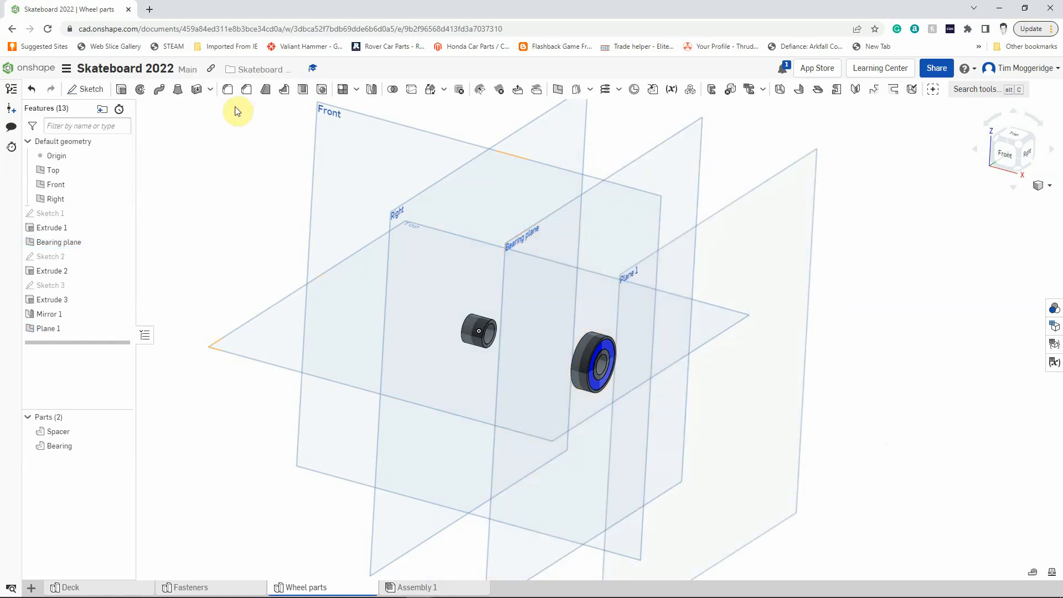
Rename the new offset plane as "Wheel plane".
right_click(51, 329)
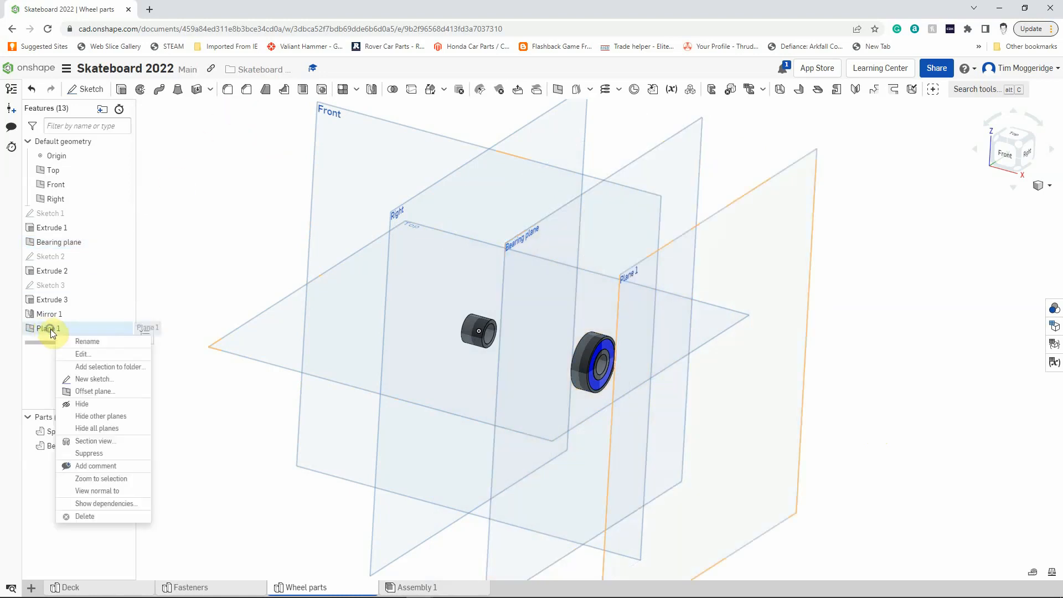
click(76, 339)
text(Wheel plane)
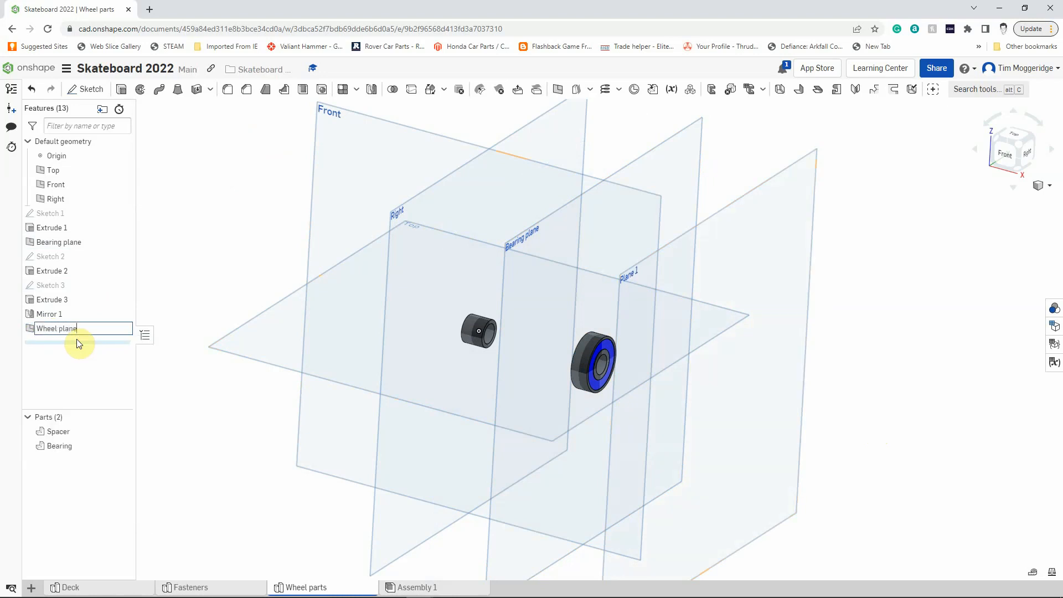
key(Return)
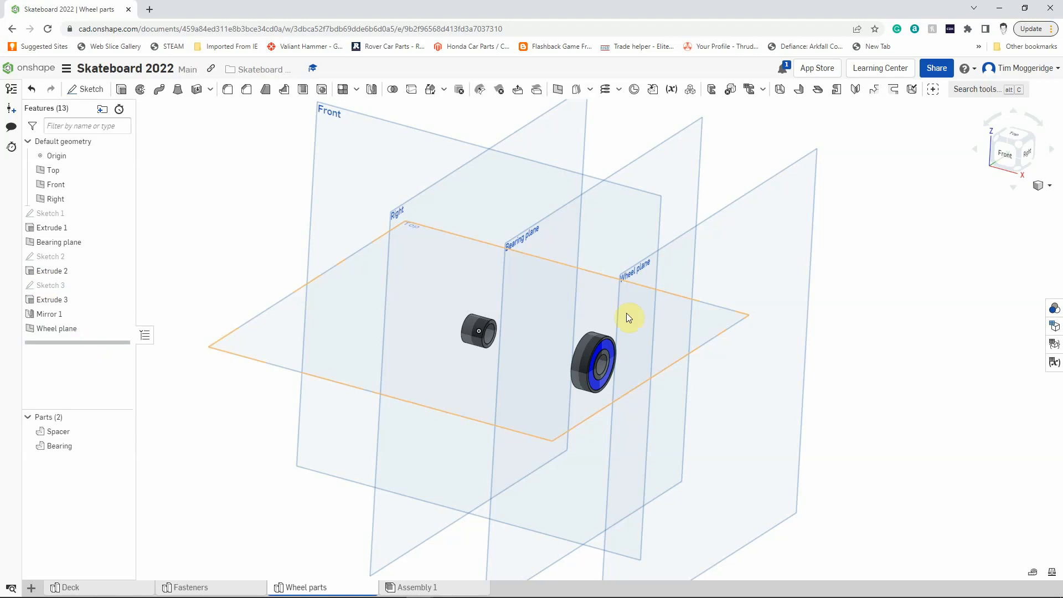
Sketch two concentric circles on the Wheel plane, centred on the origin, about 30 mm and 53 mm in diameter.
mouse_move(904, 225)
right_down()
mouse_move(932, 230)
mouse_move(899, 216)
right_up()
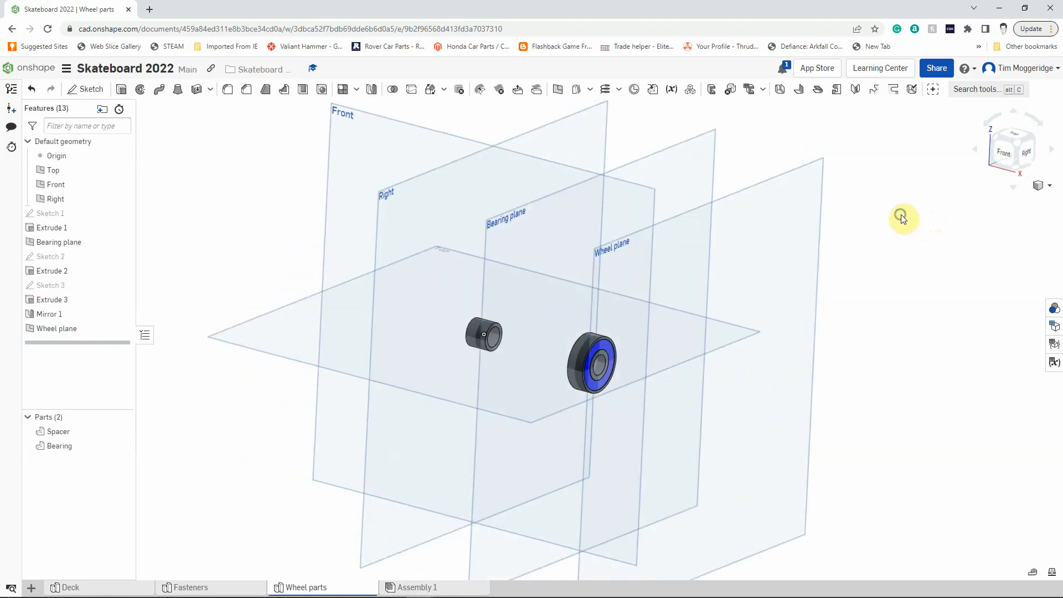
right_click(805, 190)
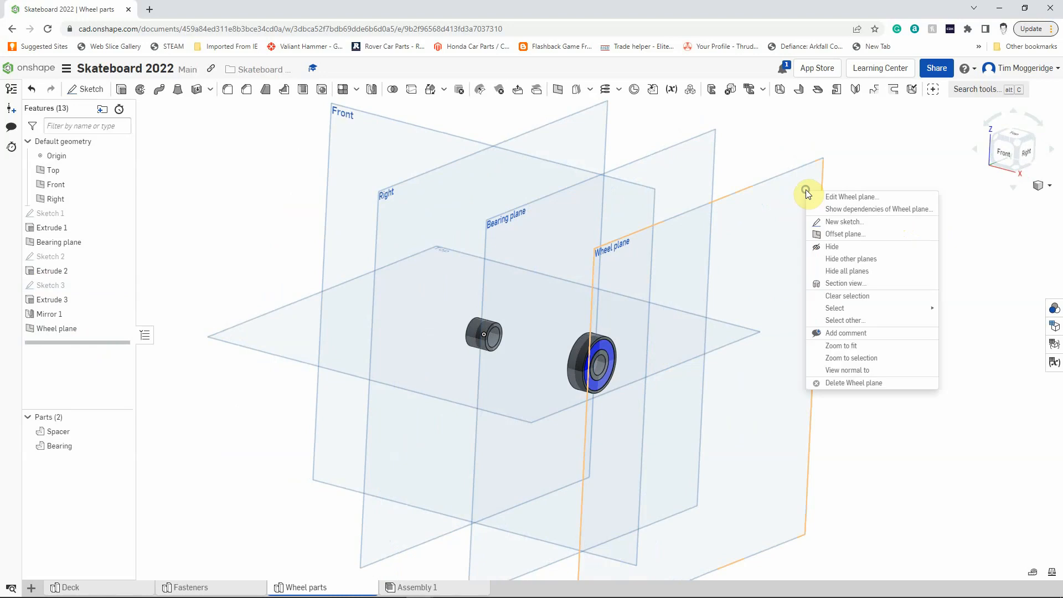
click(839, 224)
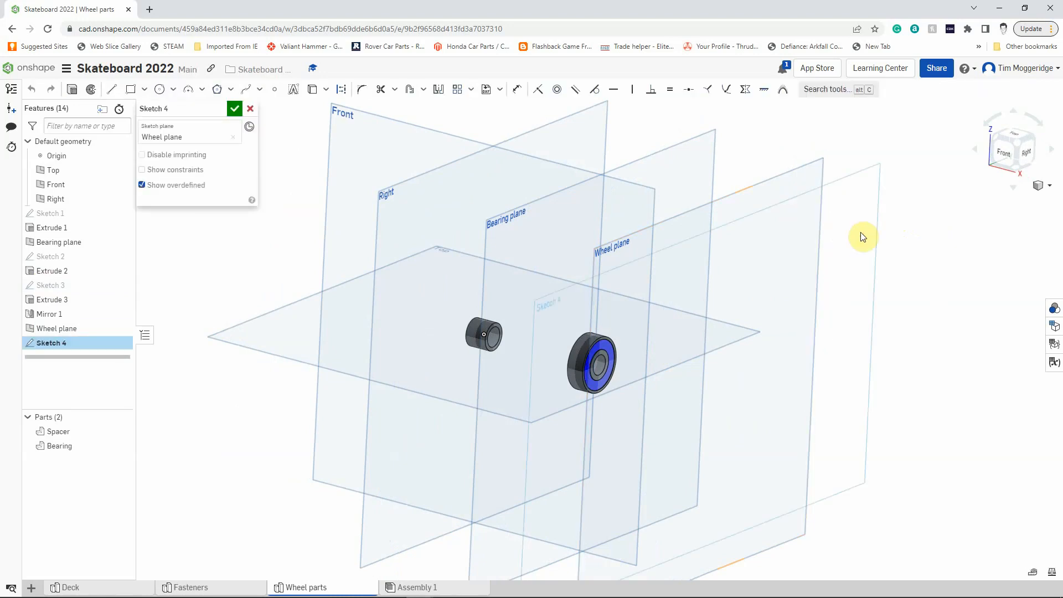
key(n)
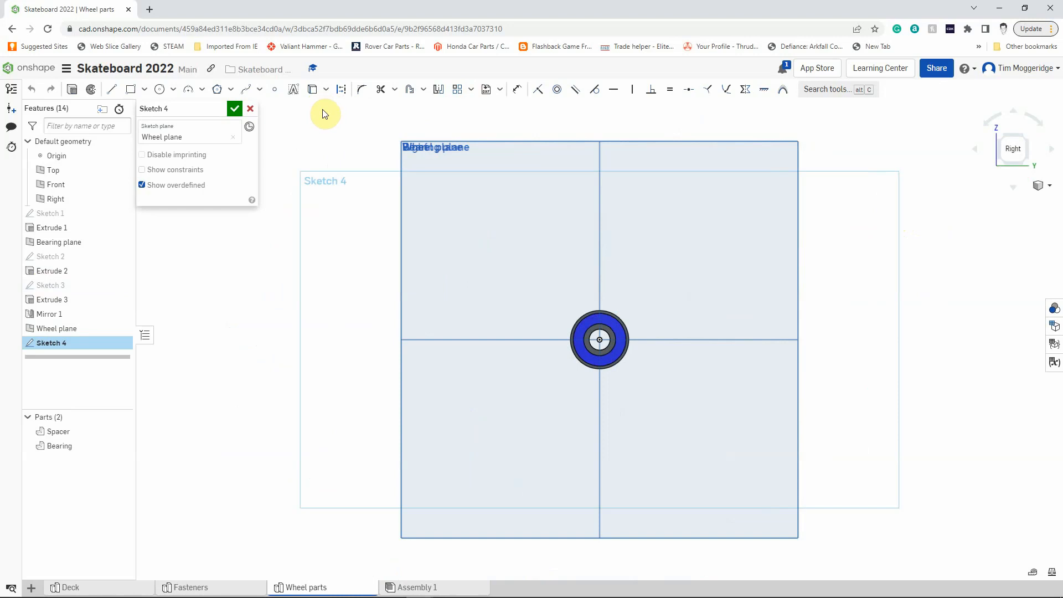
click(160, 90)
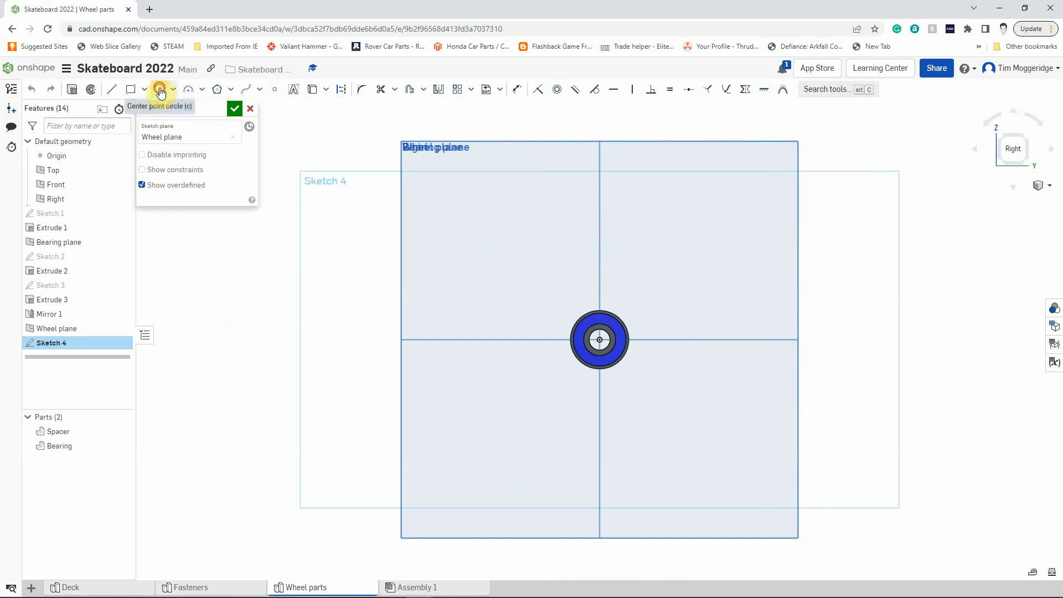
click(599, 339)
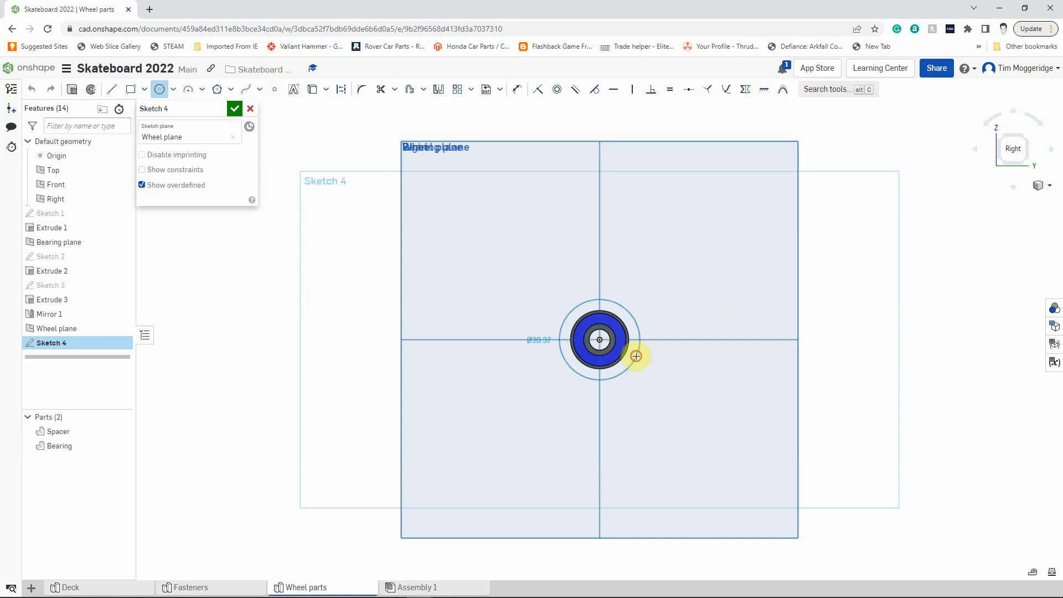
click(636, 356)
click(598, 339)
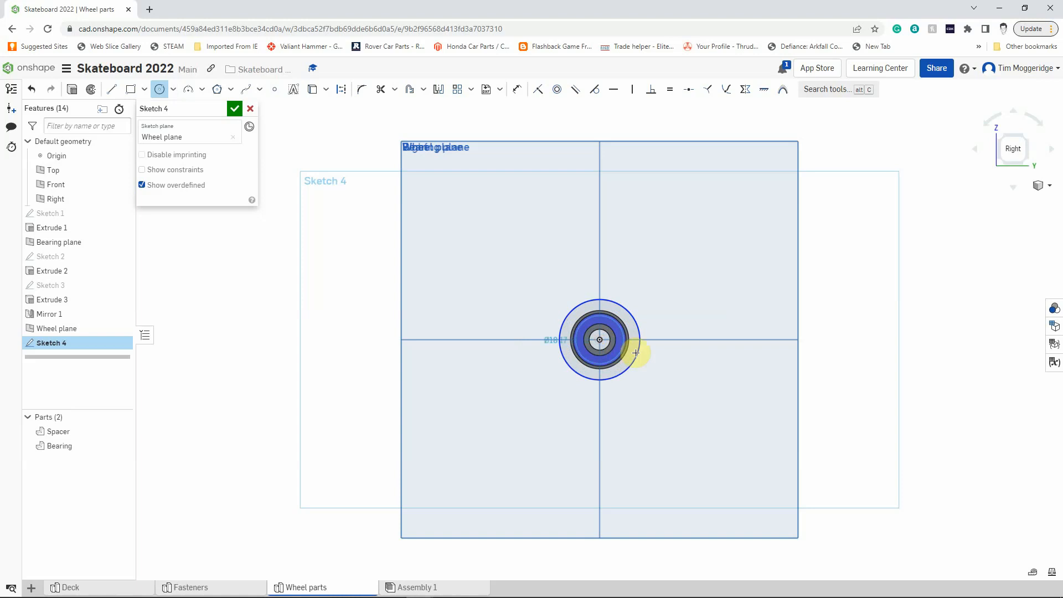
click(667, 360)
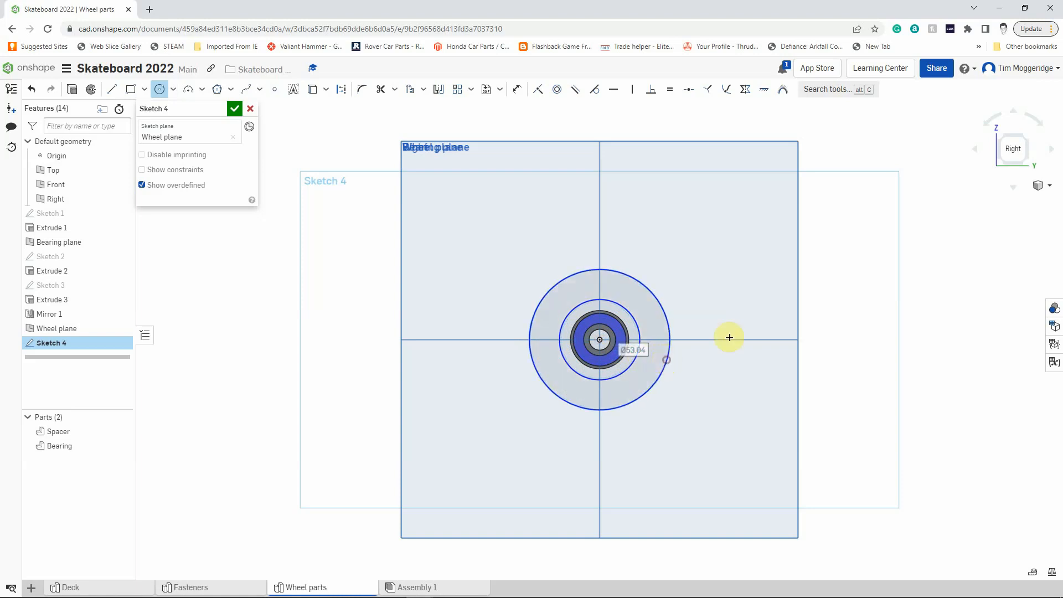
Dimension the inner circle of the wheel sketch to a diameter of 16 mm.
click(516, 89)
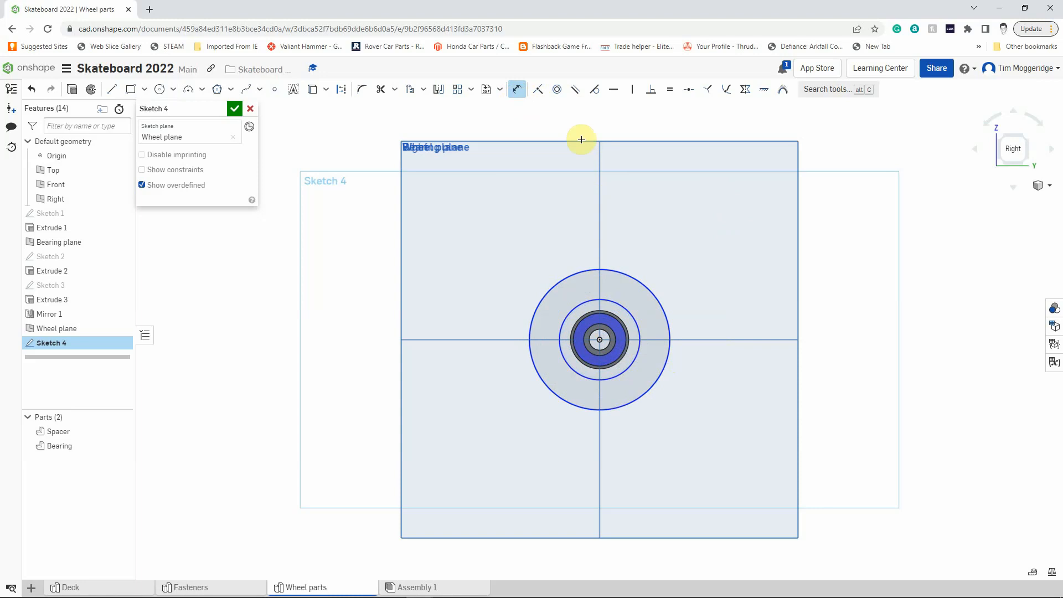
click(625, 305)
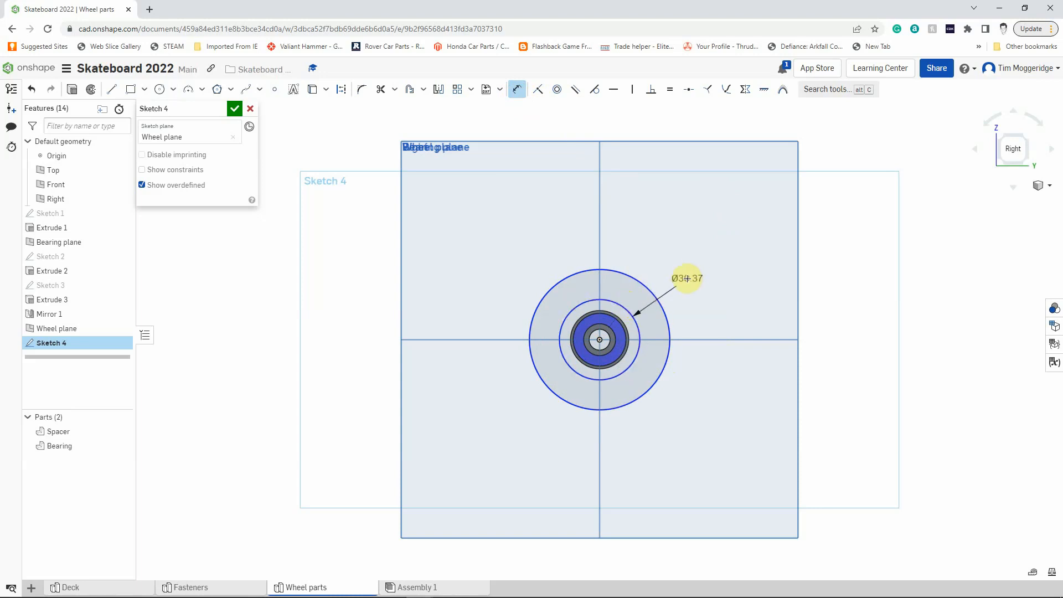
click(686, 279)
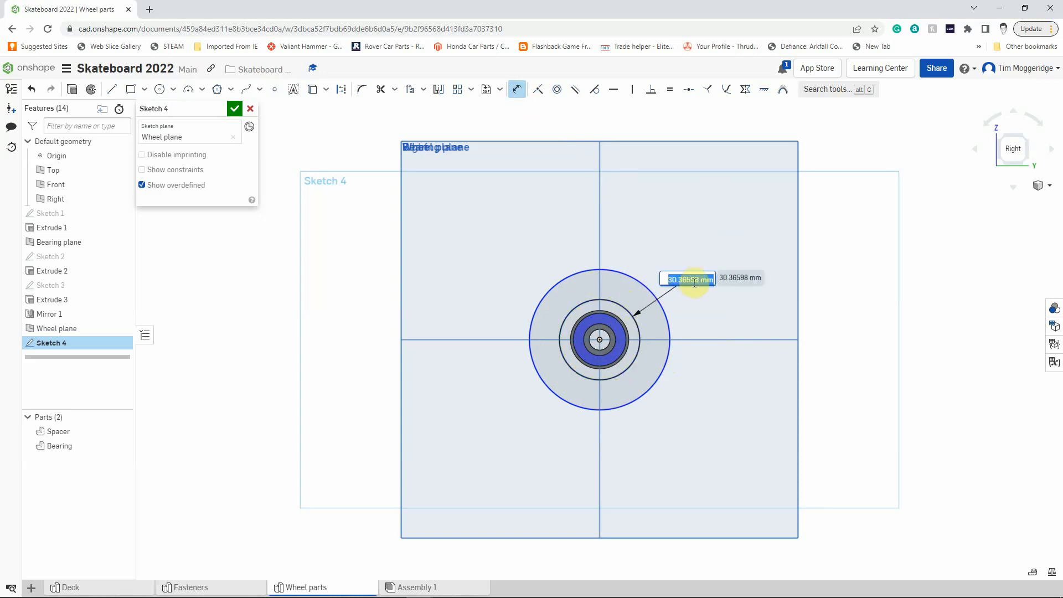
text(16)
key(Return)
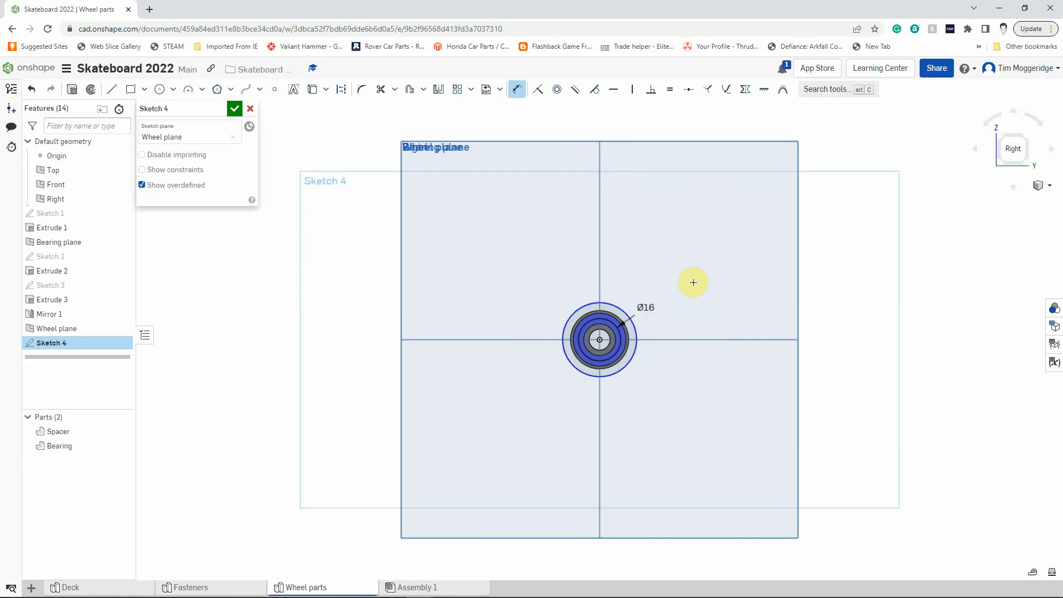
Dimension the outer circle of the wheel sketch to a diameter of 52 mm.
click(623, 306)
click(666, 267)
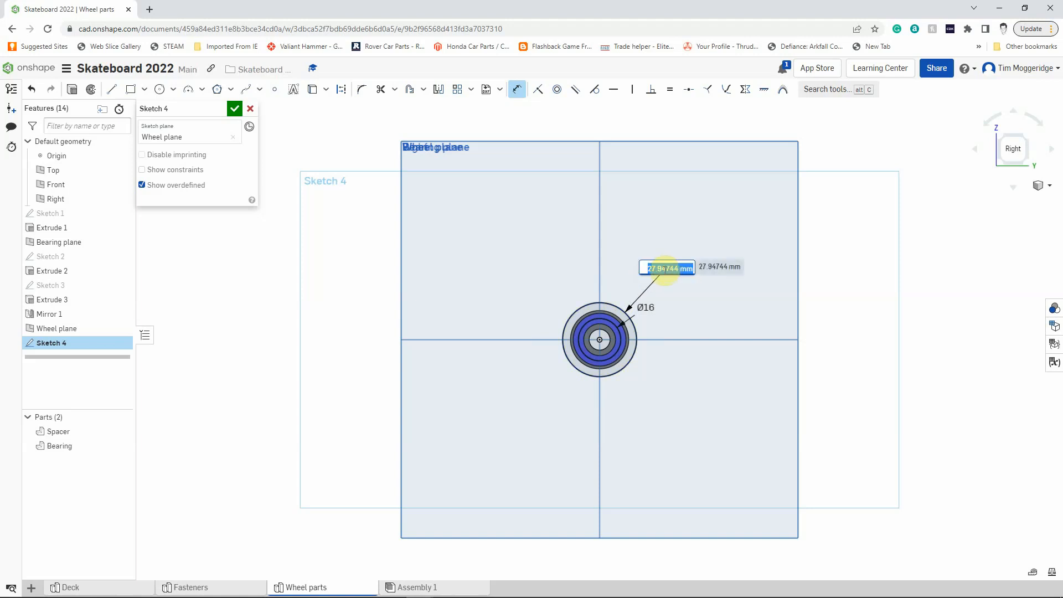
text(52)
key(Return)
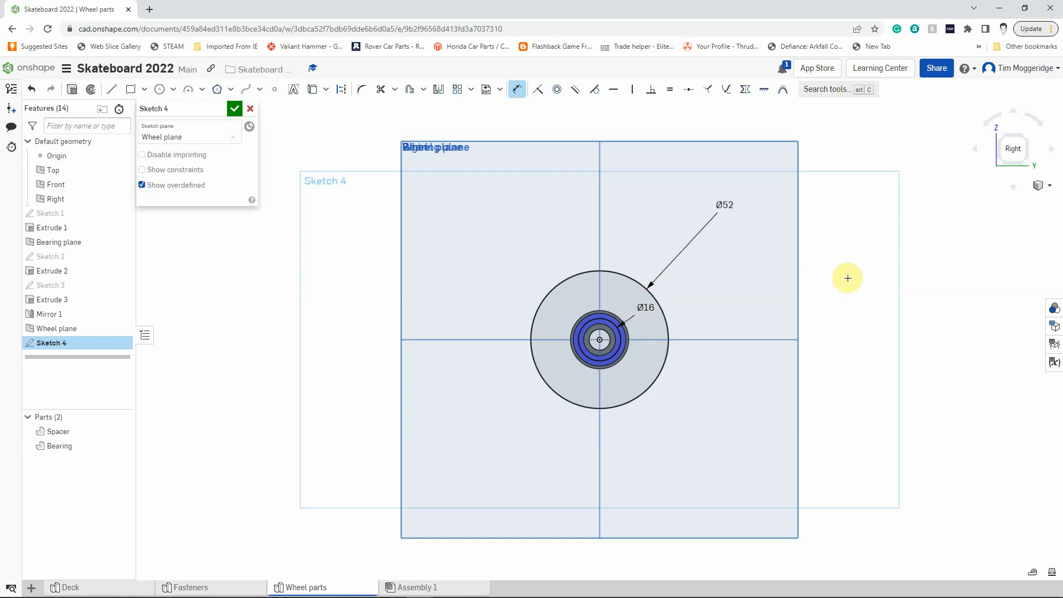
Extrude the ring between the circles as a new solid, 31 mm deep and symmetric about the Wheel plane.
right_drag(848, 278, 885, 286)
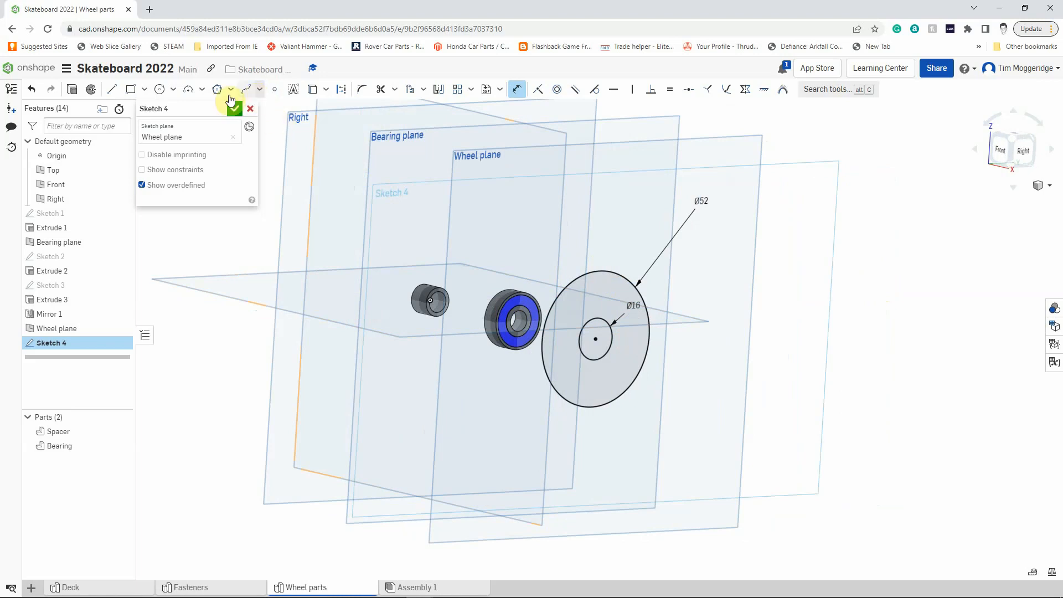
click(71, 90)
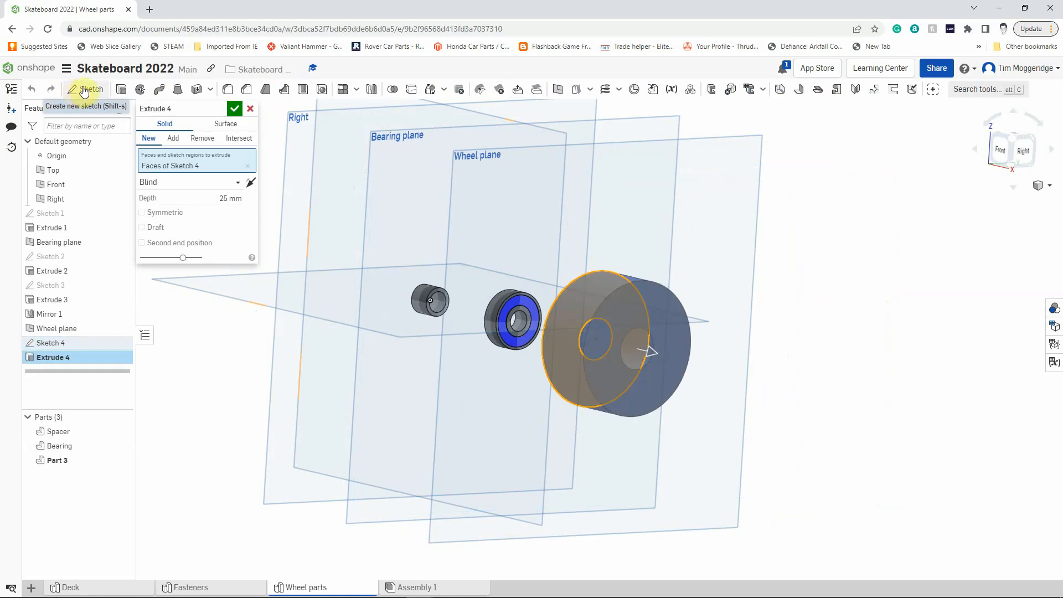
click(225, 198)
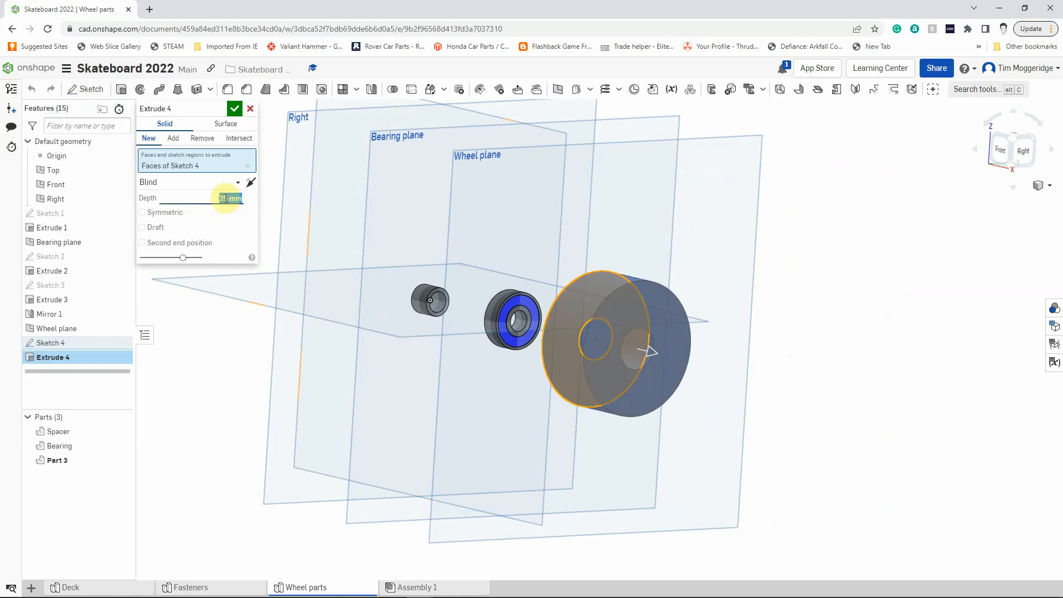
text(31)
key(Return)
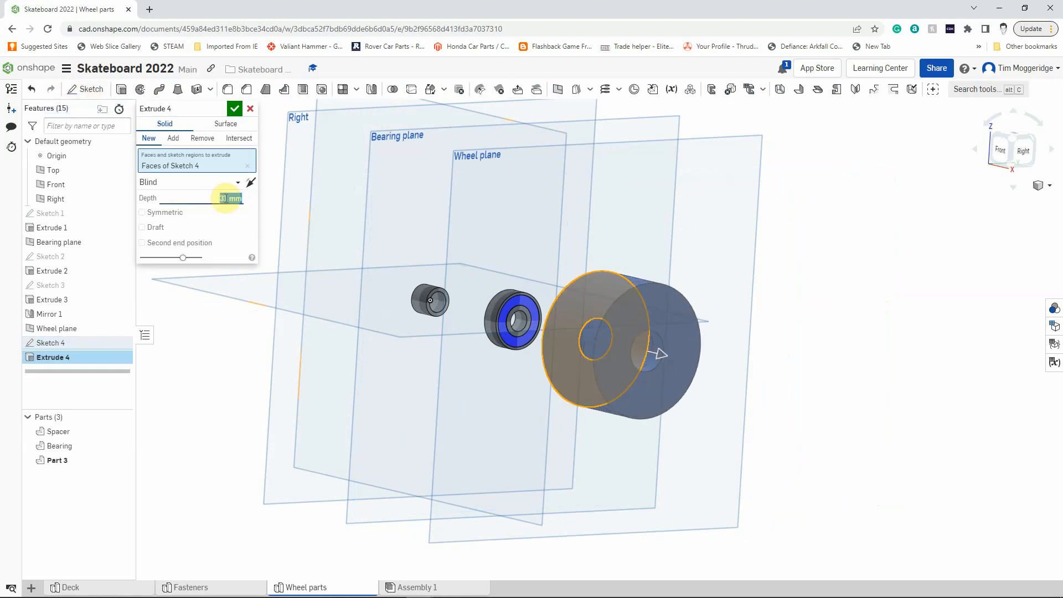
click(141, 213)
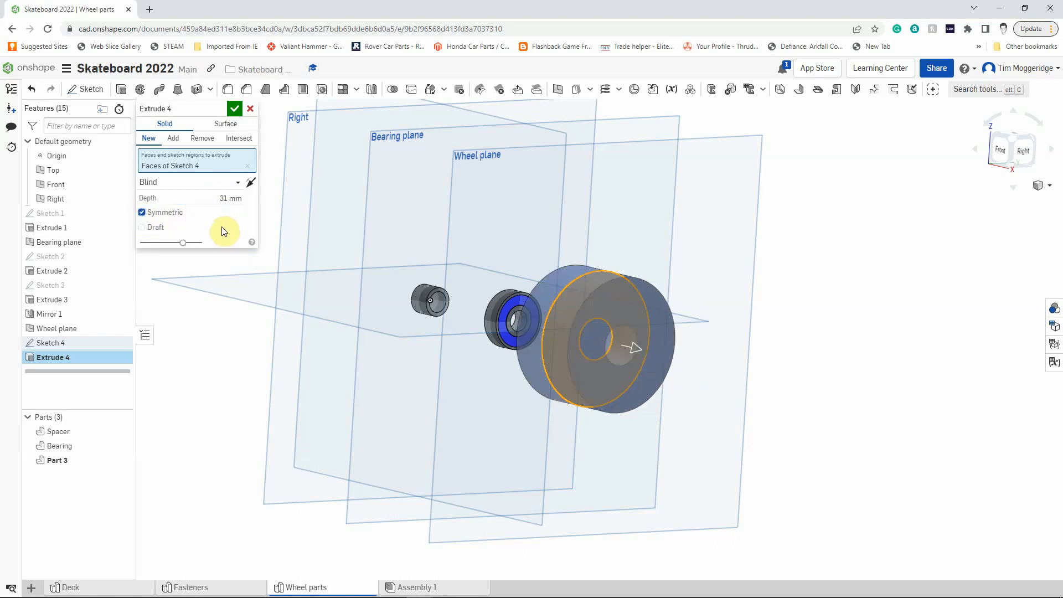
click(235, 109)
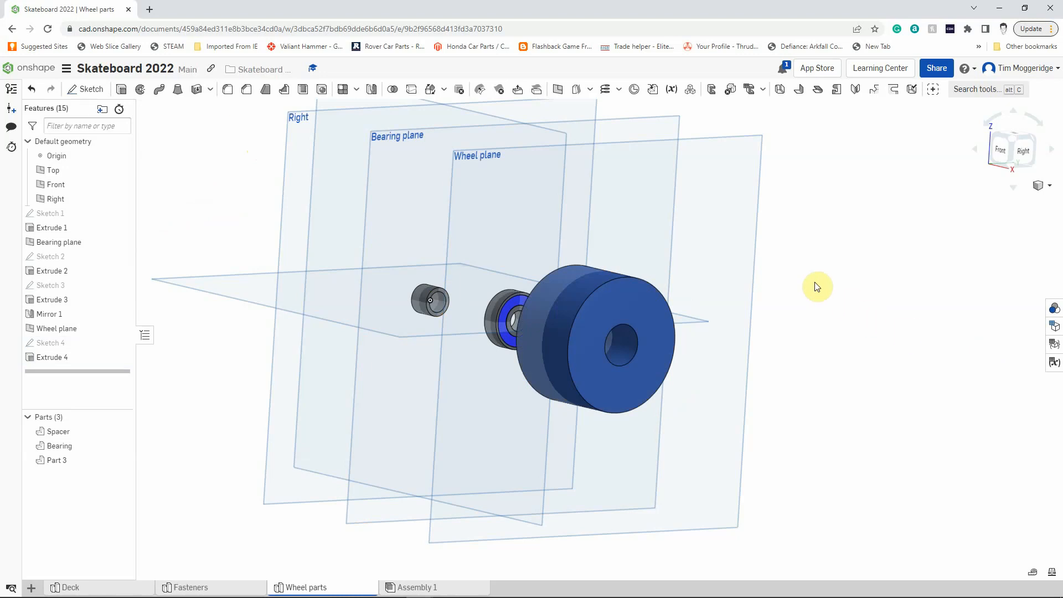
Fillet the wheel's front and back outer circular edges with a 10 mm radius.
mouse_move(817, 287)
right_down()
mouse_move(861, 297)
mouse_move(829, 288)
right_up()
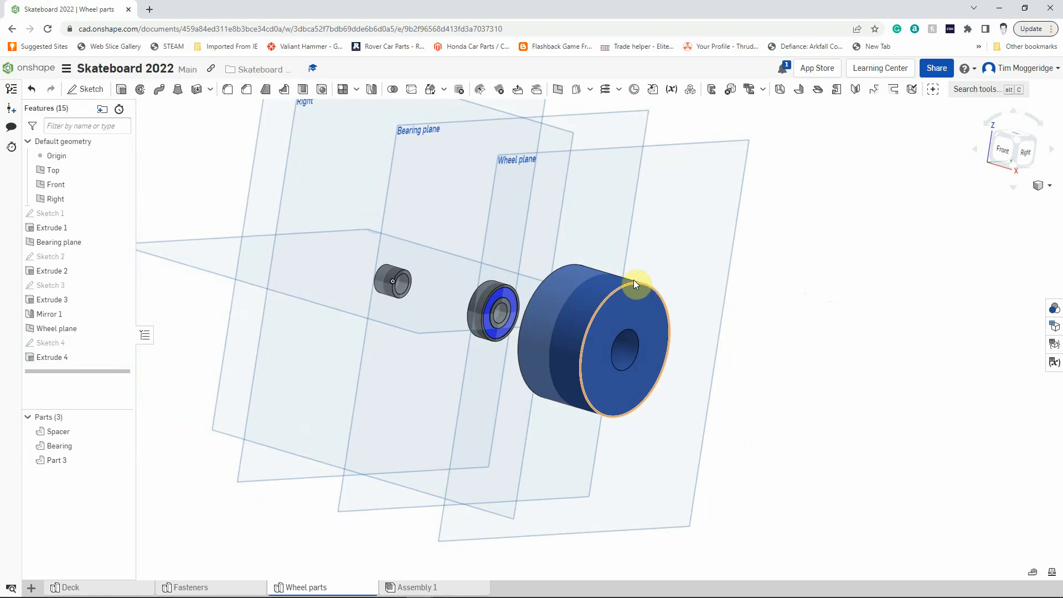
click(228, 91)
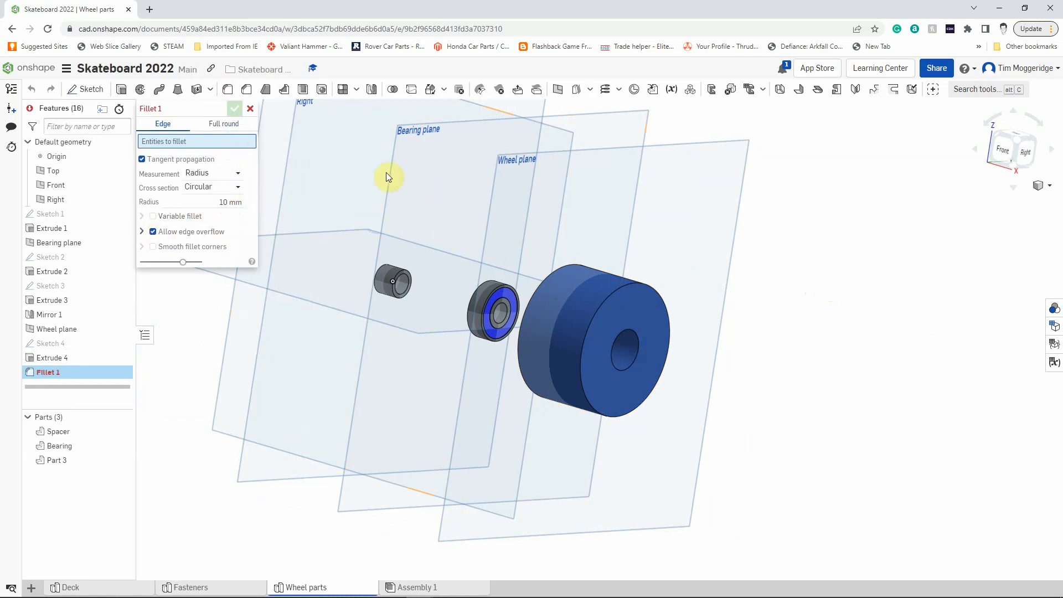
click(632, 284)
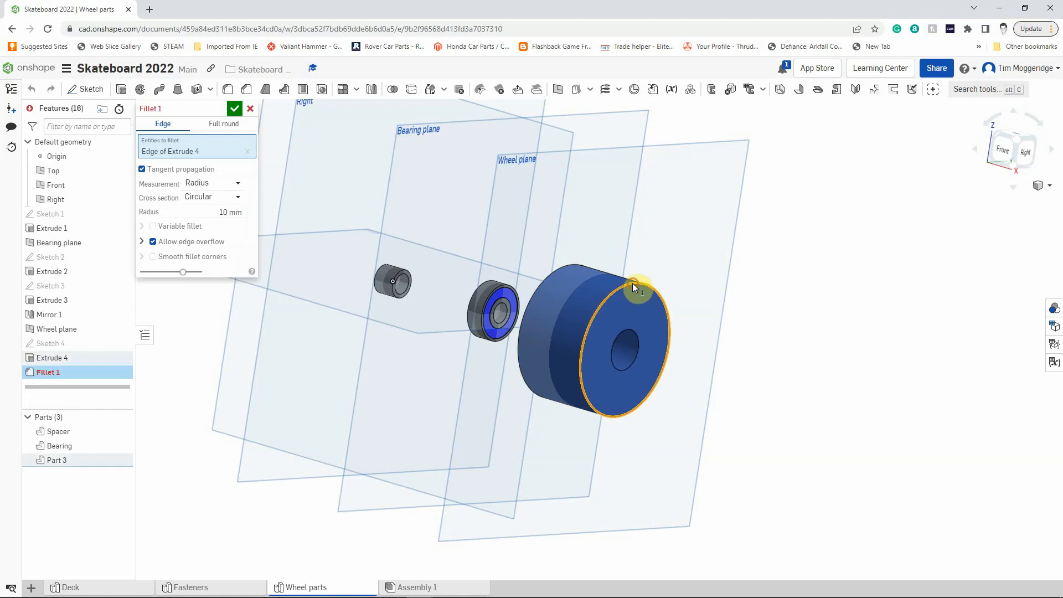
click(567, 264)
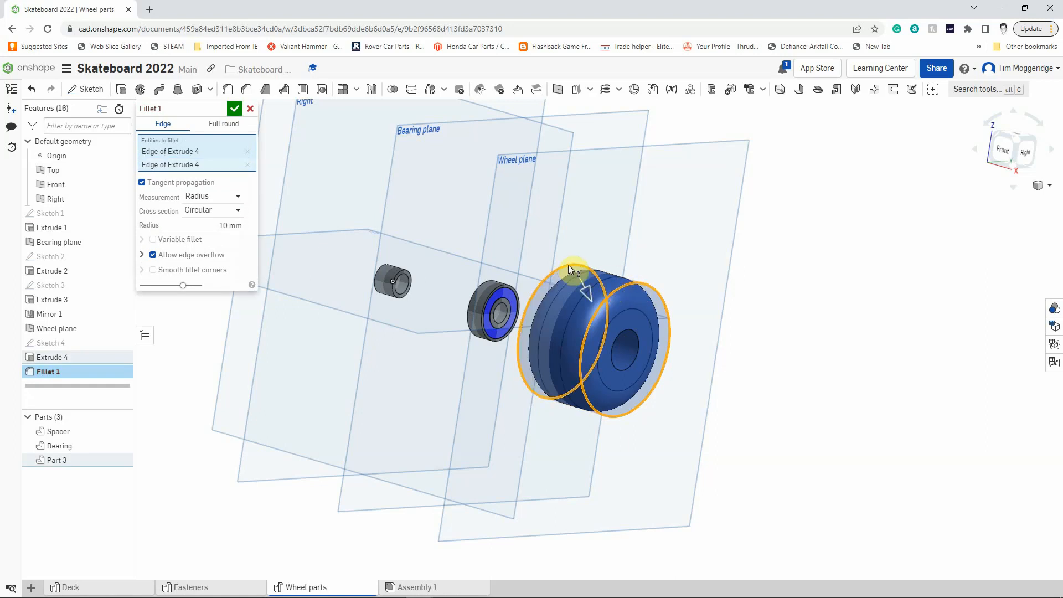
mouse_move(807, 309)
right_down()
mouse_move(850, 322)
mouse_move(798, 313)
mouse_move(812, 318)
right_up()
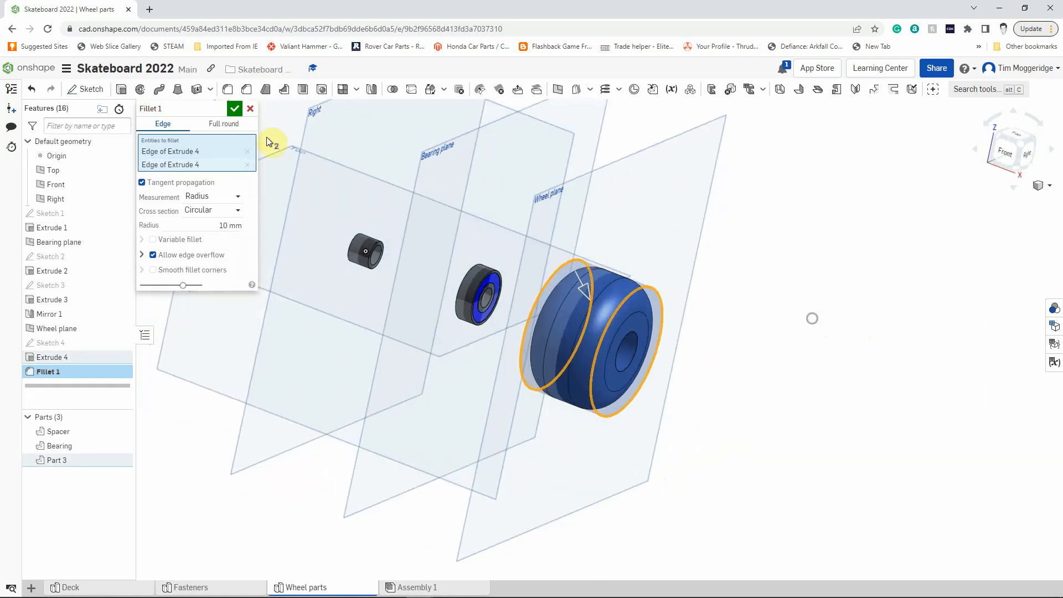
click(235, 109)
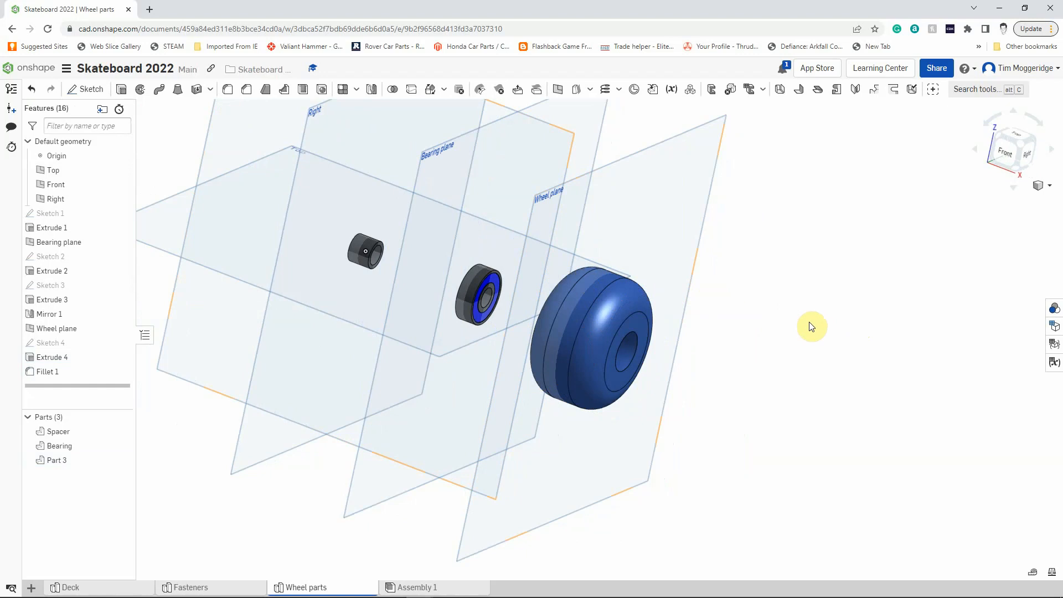
On the wheel's outer flat face, sketch a circle centred on the origin, about 70 mm in diameter.
right_drag(809, 320, 749, 329)
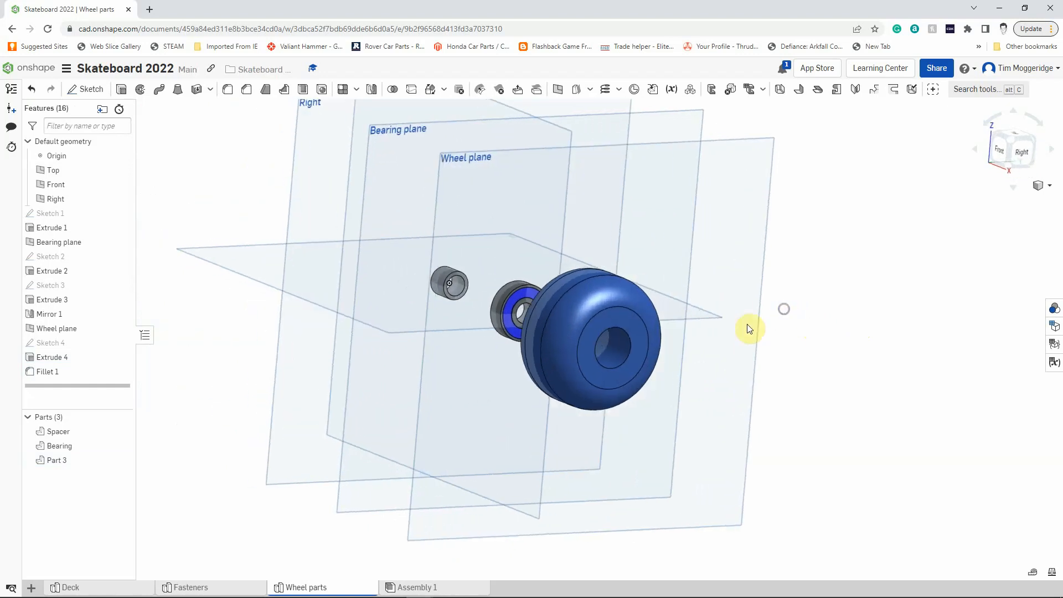
right_click(631, 324)
click(658, 116)
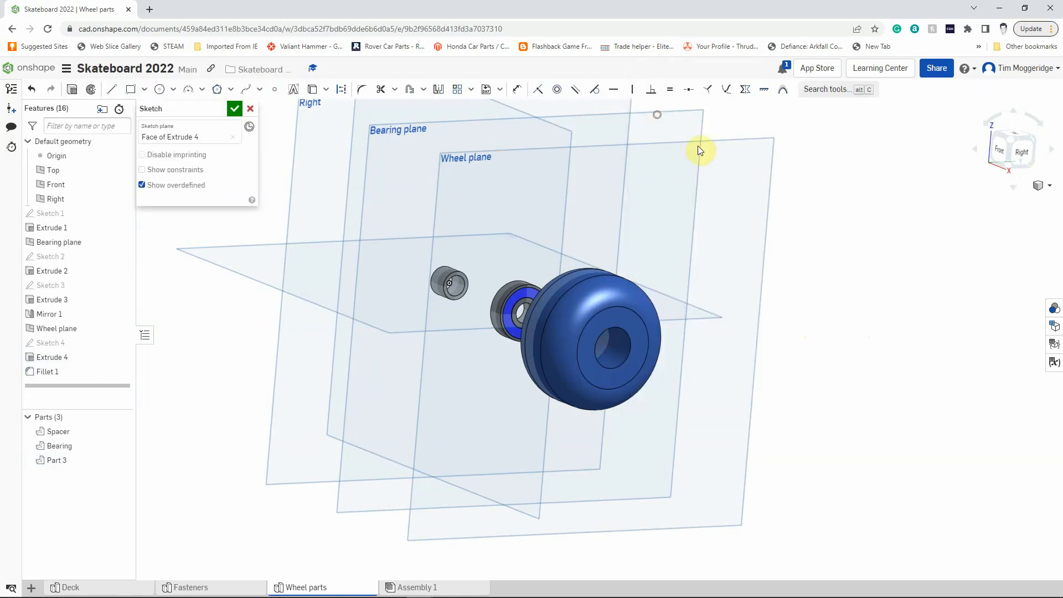
key(n)
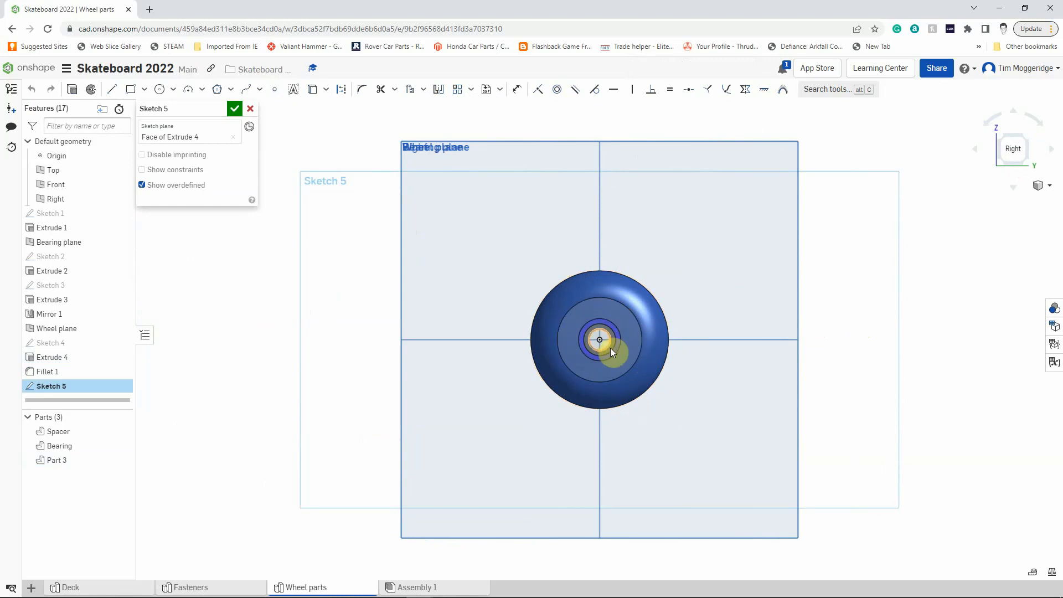
scroll(631, 411, up, 3)
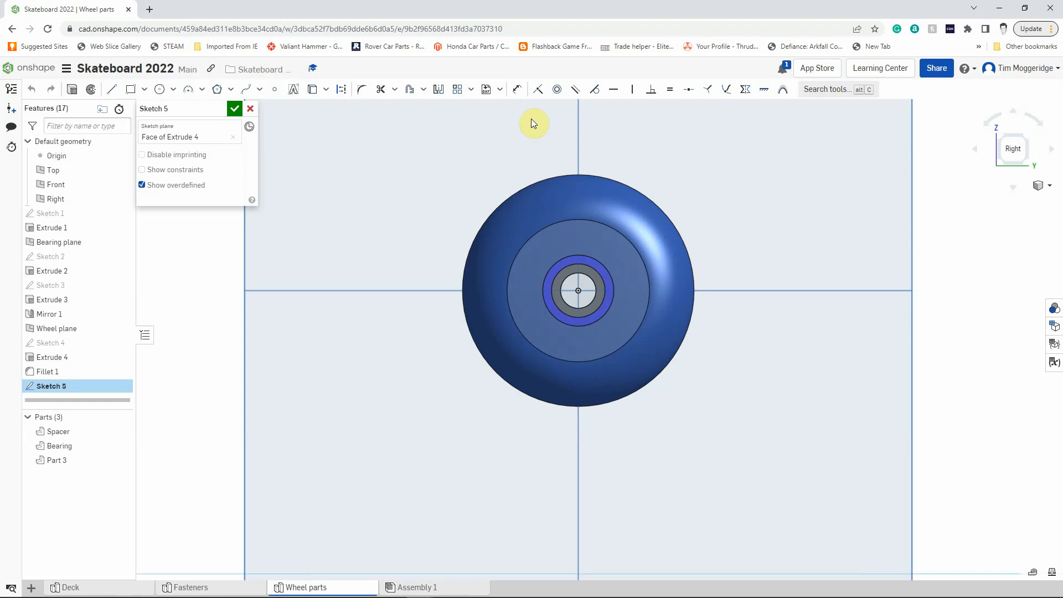
click(159, 91)
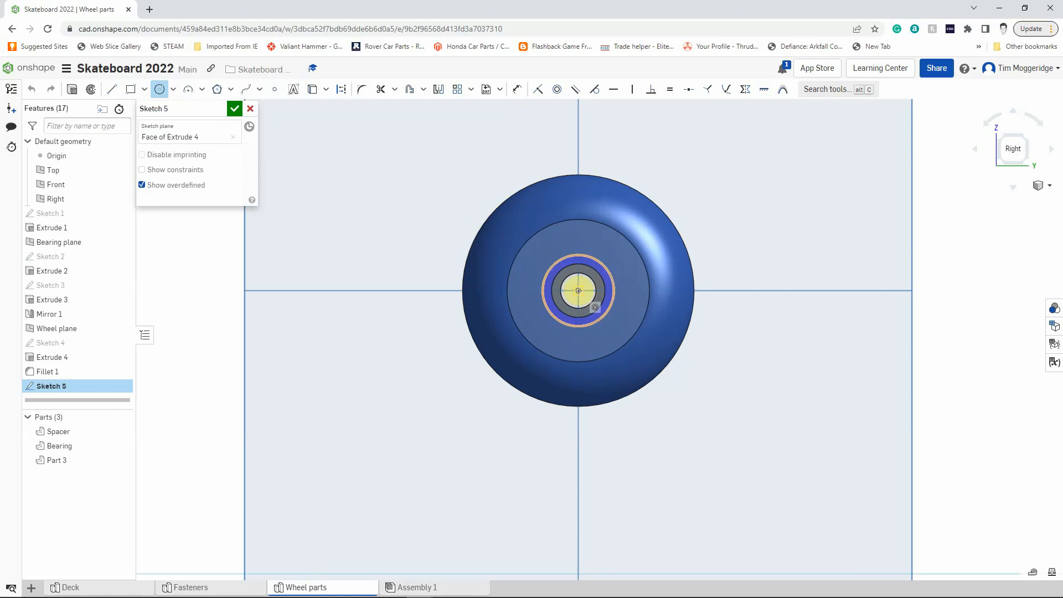
click(578, 289)
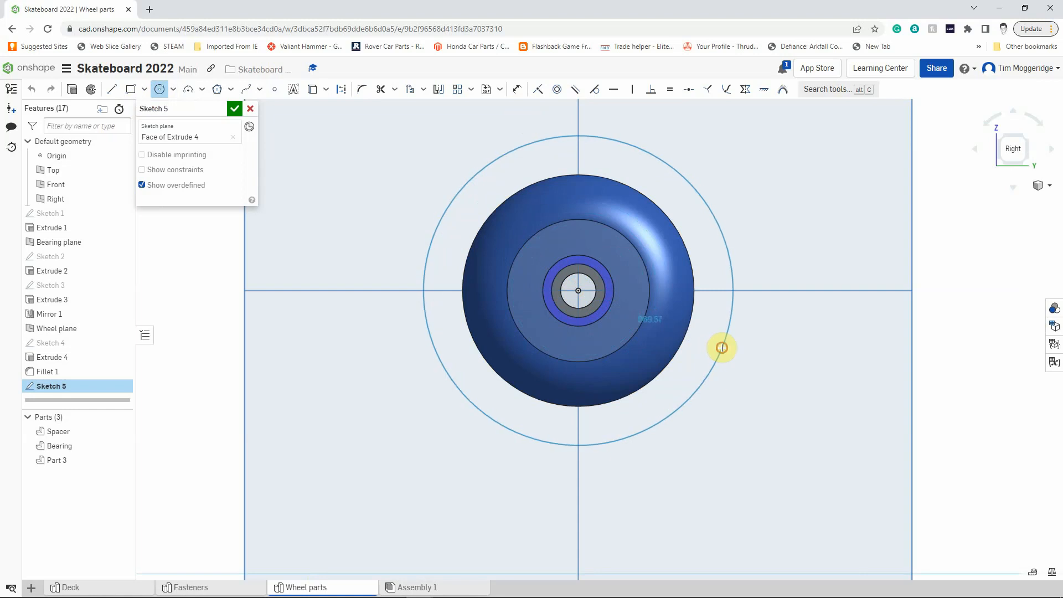
click(722, 347)
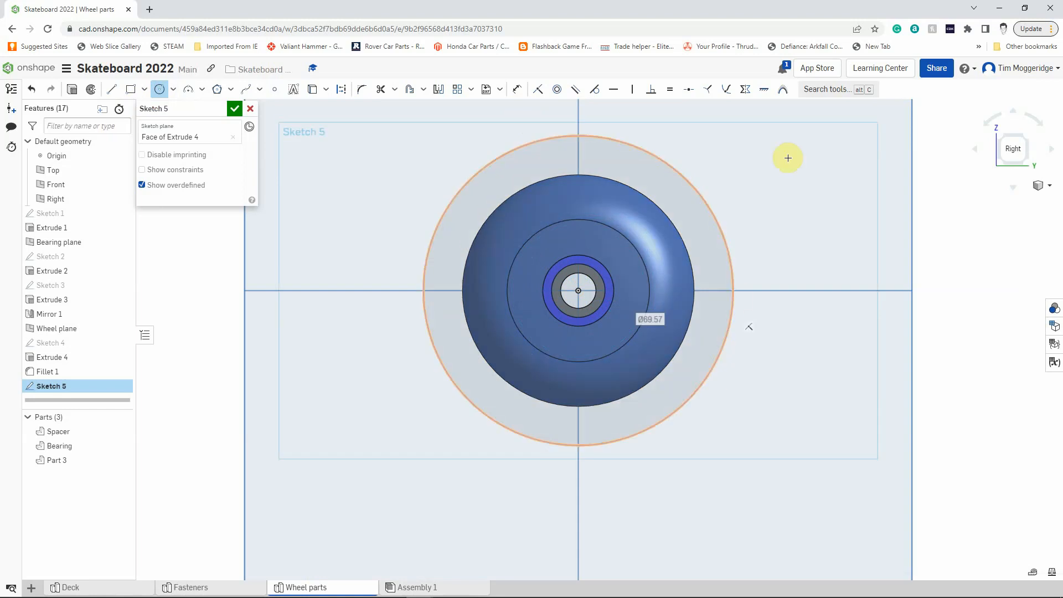
Dimension the new circle on the wheel face to a diameter of 22 mm.
click(516, 89)
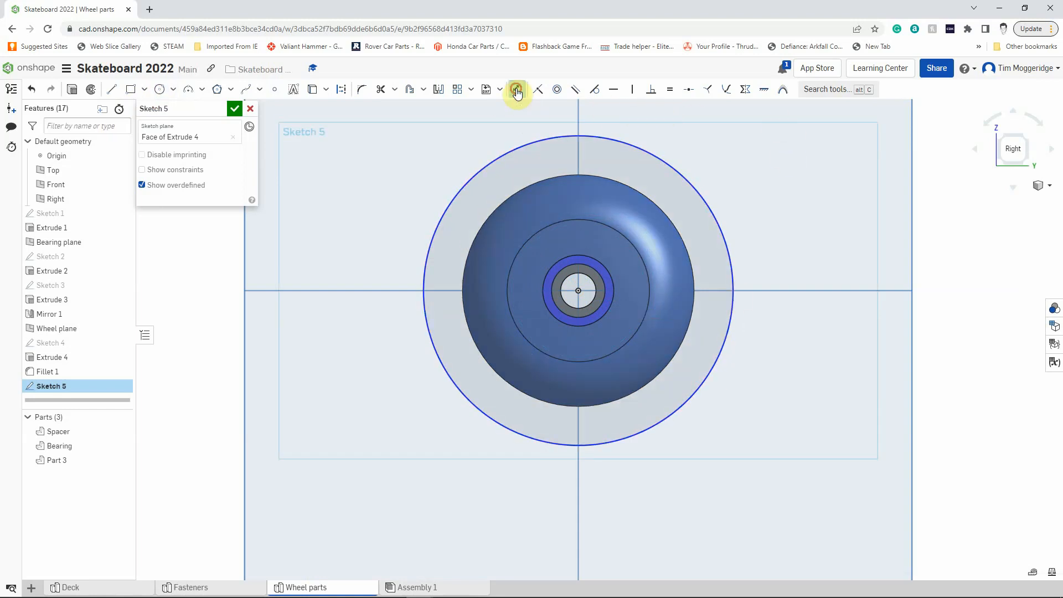
click(724, 237)
click(767, 217)
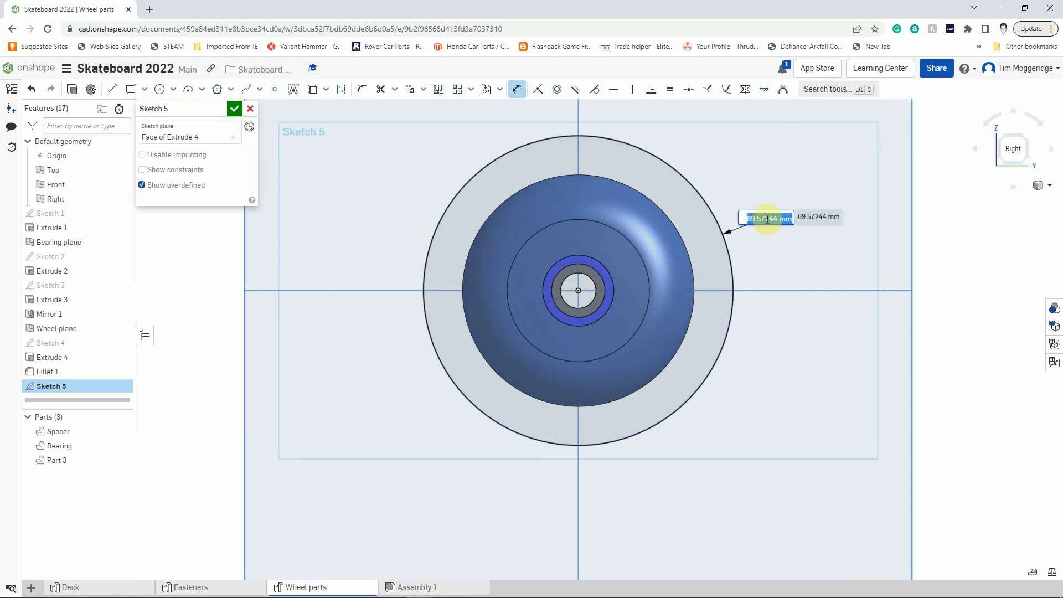
text(22)
key(Return)
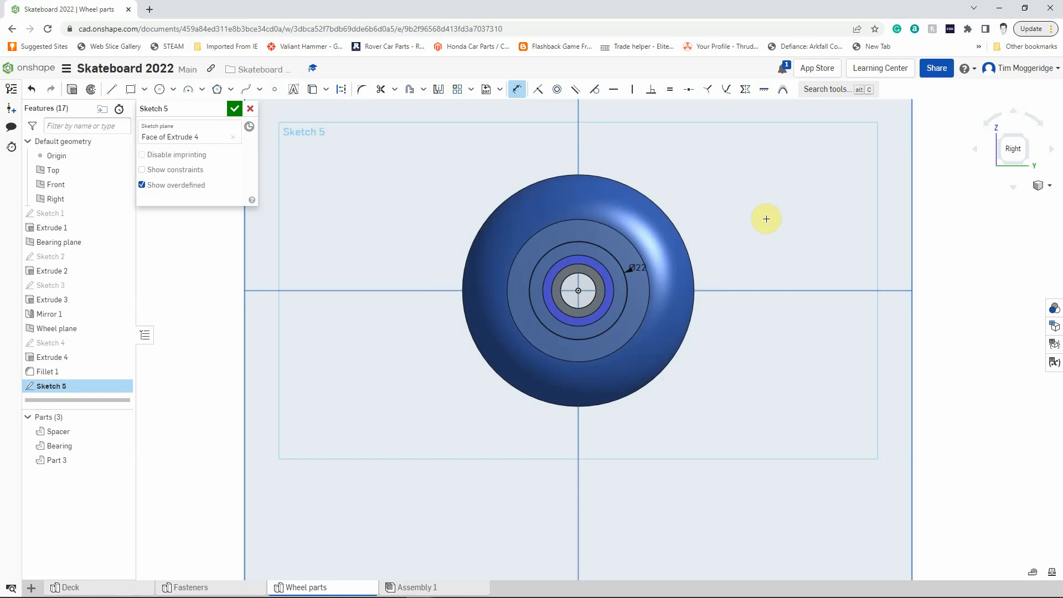
Extrude the 22 mm circle sketch into the wheel as a removal, 11 mm deep, to cut the bearing recess.
right_drag(940, 276, 973, 288)
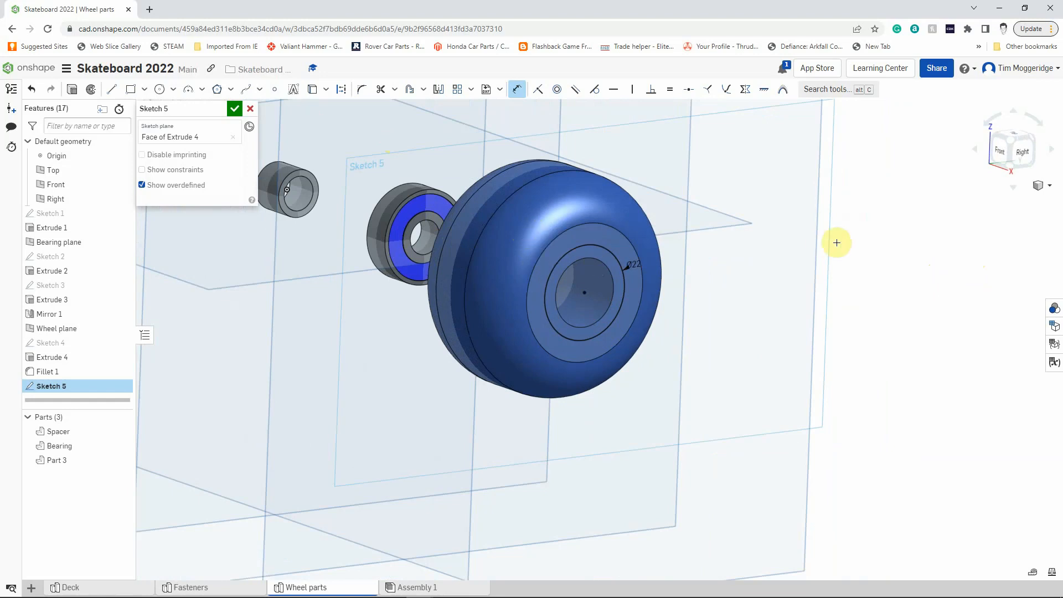
click(73, 92)
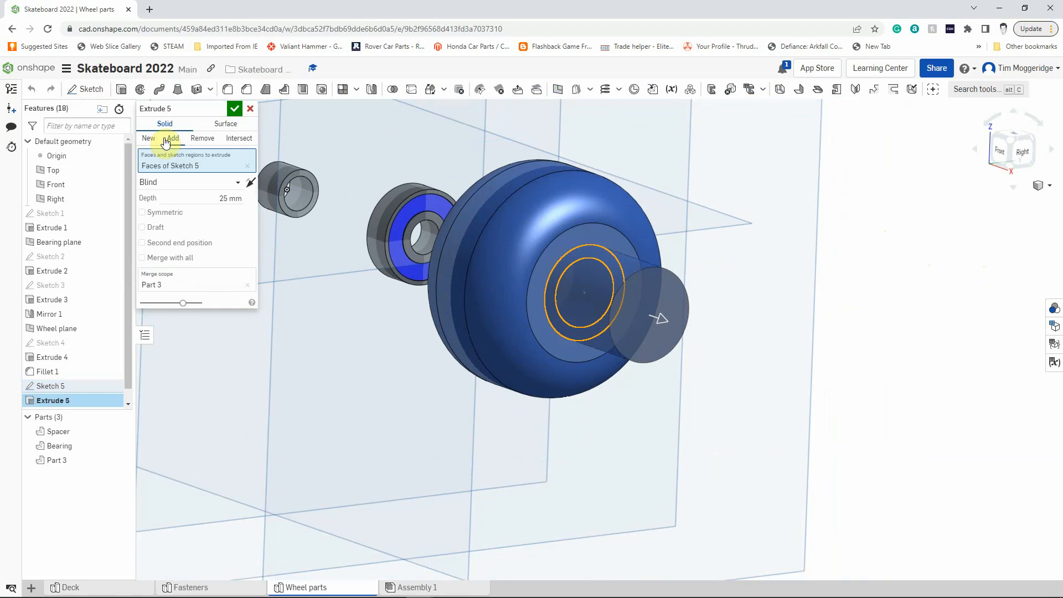
click(202, 139)
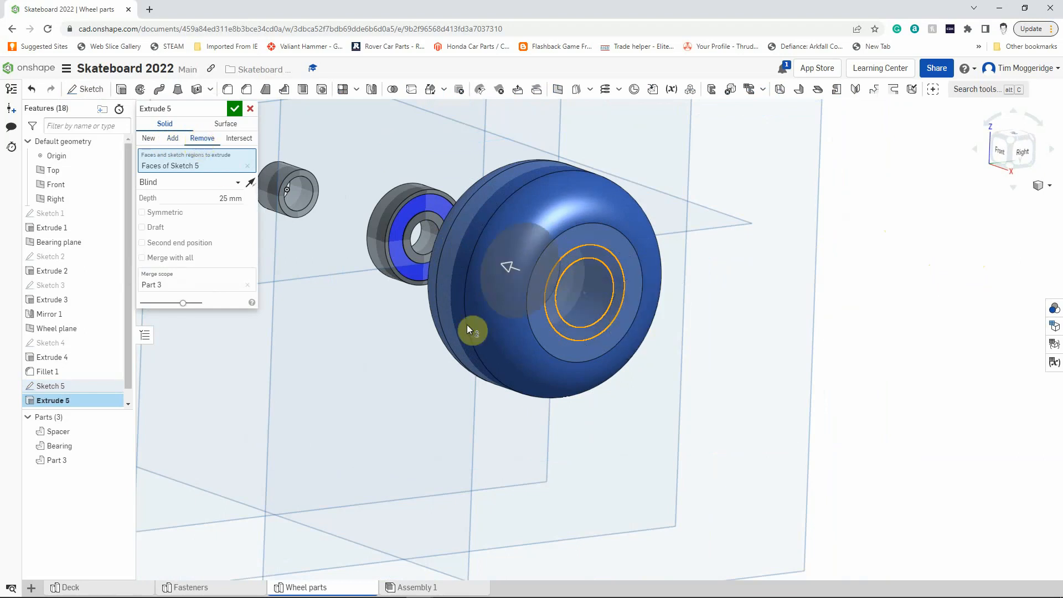
click(225, 198)
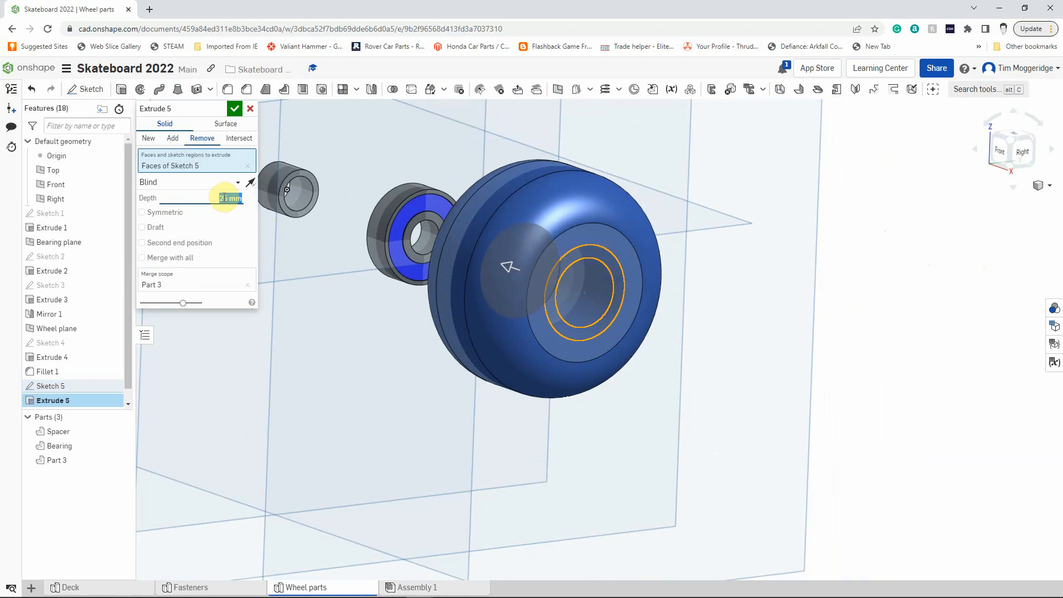
text(11)
key(Return)
click(234, 108)
Mirror the bearing recess cut to the wheel's other side with a feature mirror of Extrude 5 about the Wheel plane.
mouse_move(771, 325)
right_down()
mouse_move(728, 325)
mouse_move(764, 330)
mouse_move(780, 318)
right_up()
scroll(780, 316, down, 5)
mouse_move(853, 292)
right_down()
mouse_move(871, 284)
mouse_move(878, 296)
mouse_move(845, 287)
right_up()
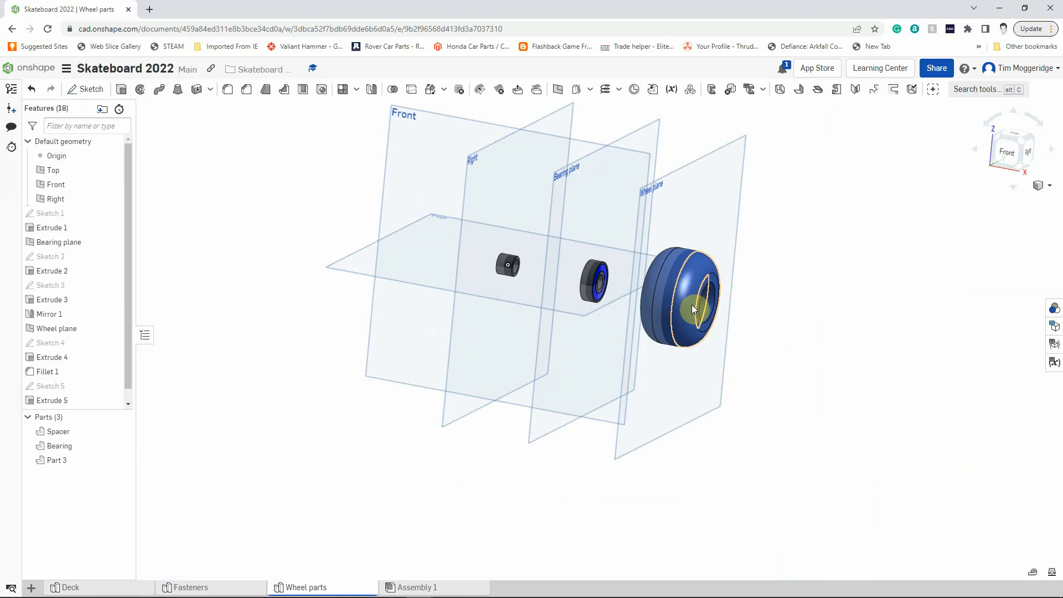
right_drag(769, 325, 754, 317)
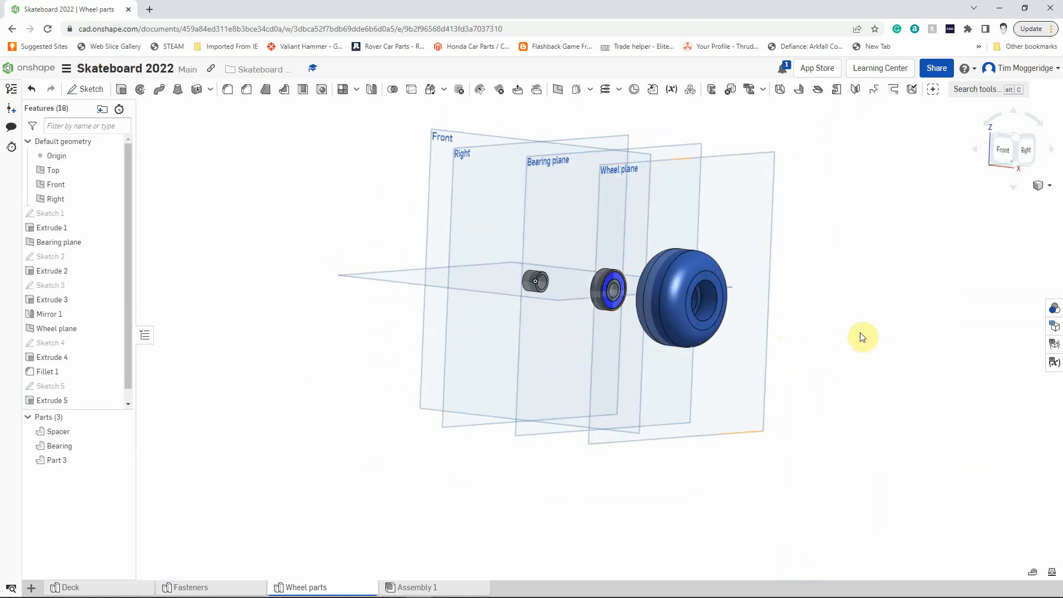
click(372, 92)
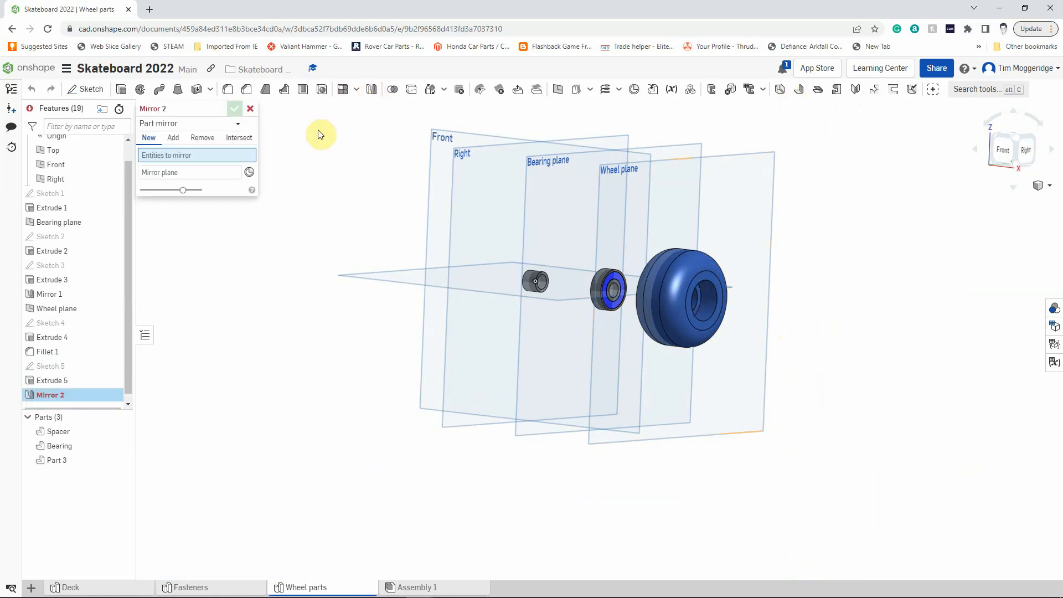
click(238, 127)
click(176, 155)
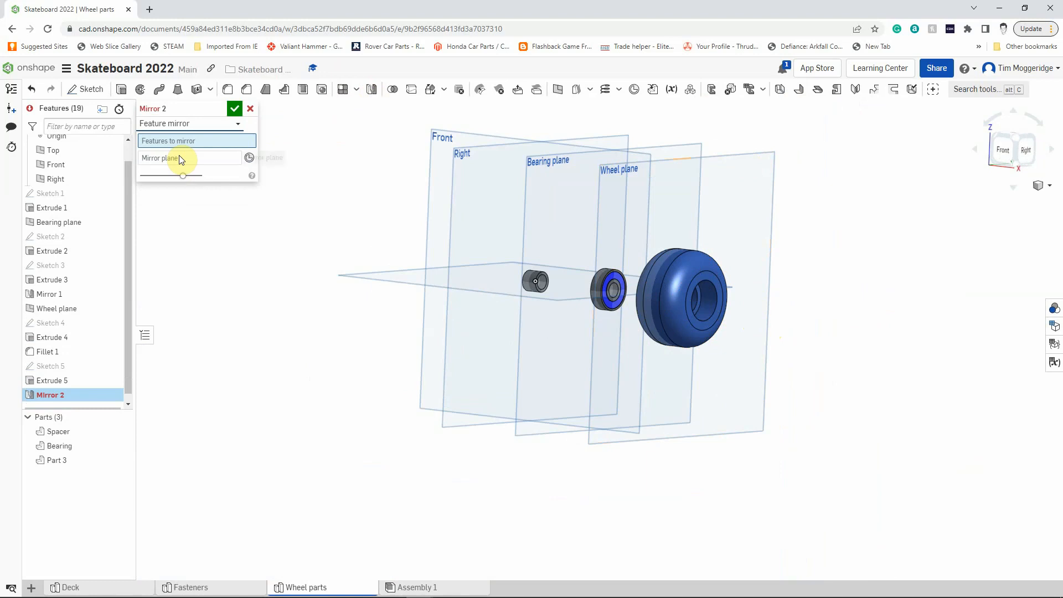
click(47, 382)
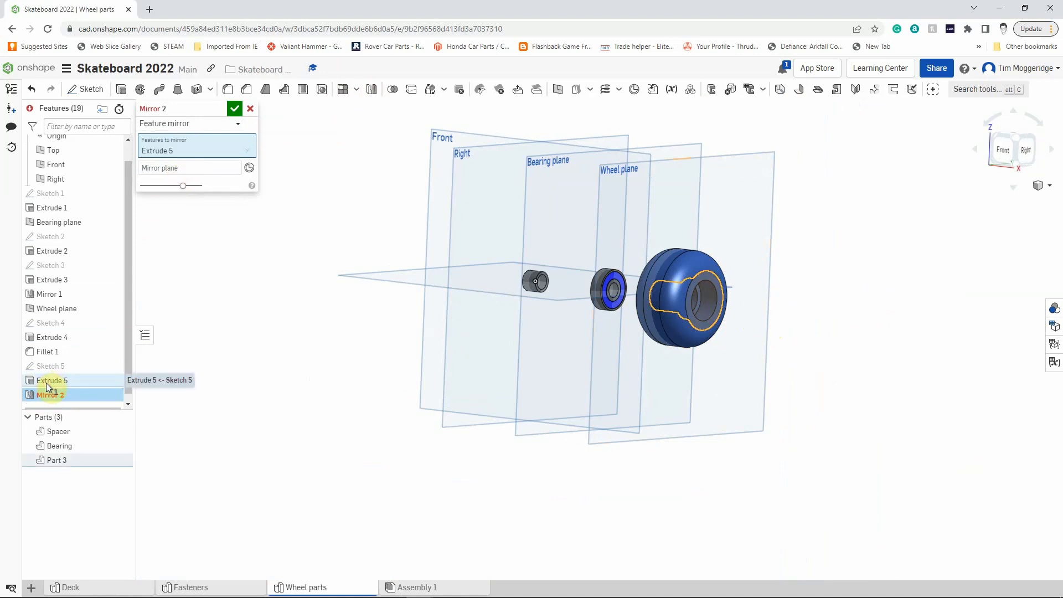
click(173, 167)
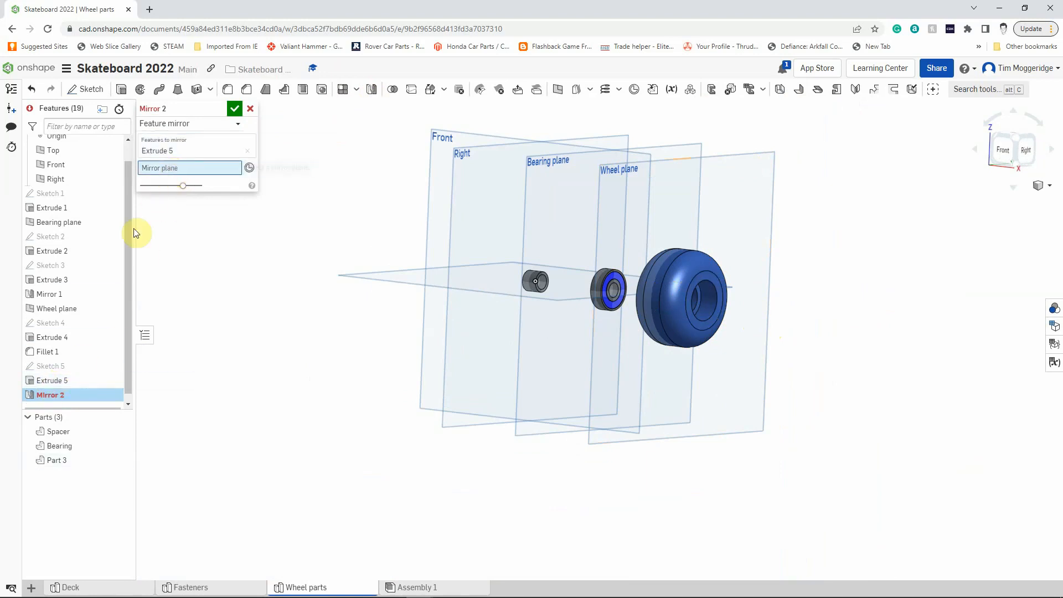
click(71, 308)
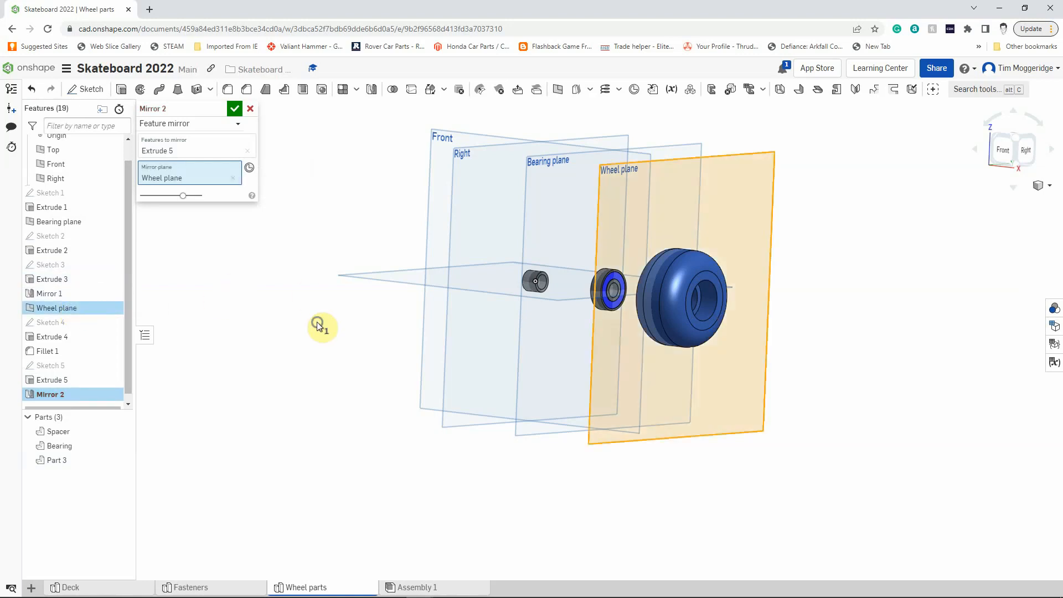
right_drag(318, 323, 384, 339)
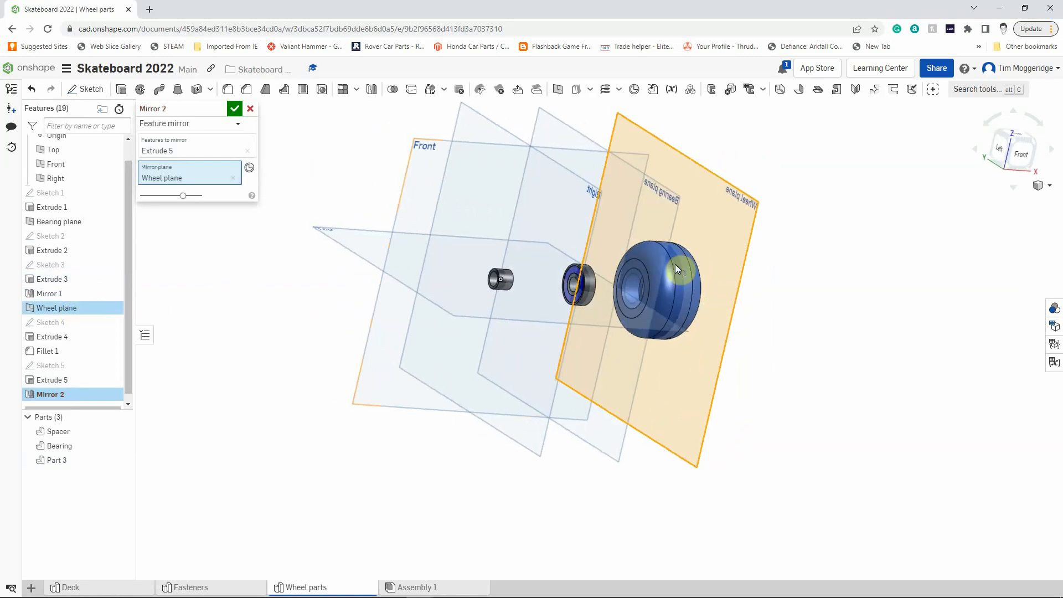
click(235, 109)
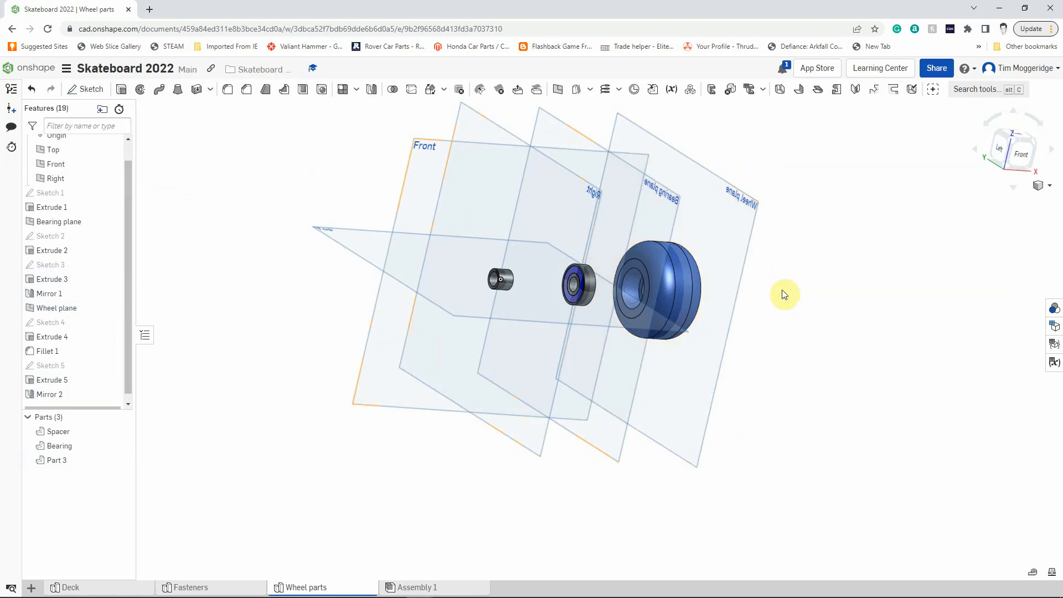
Change the wheel part's appearance colour to red (FF0000).
right_drag(780, 284, 714, 295)
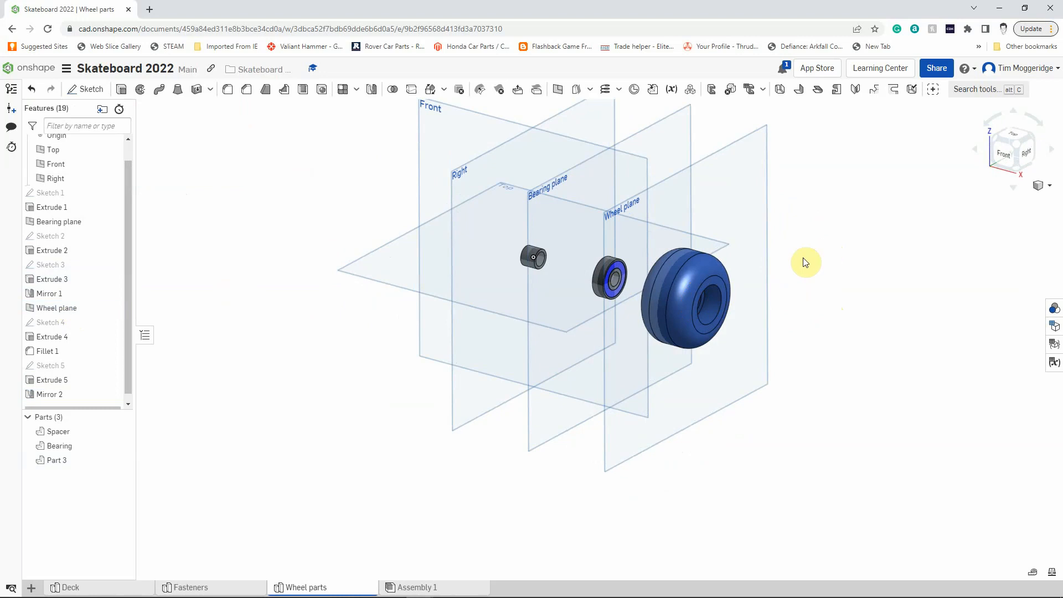
right_click(704, 270)
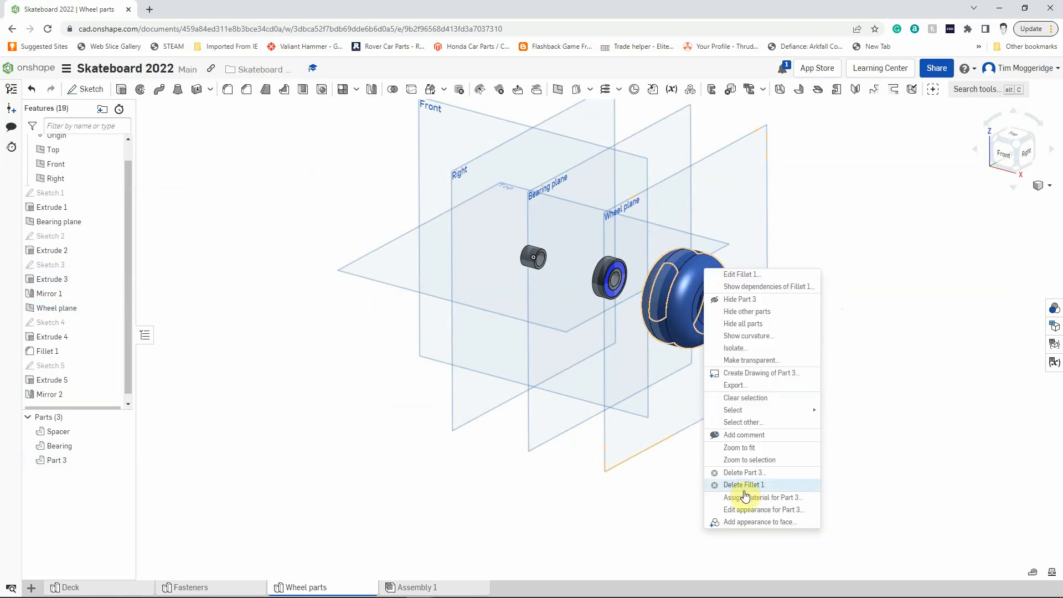
click(748, 510)
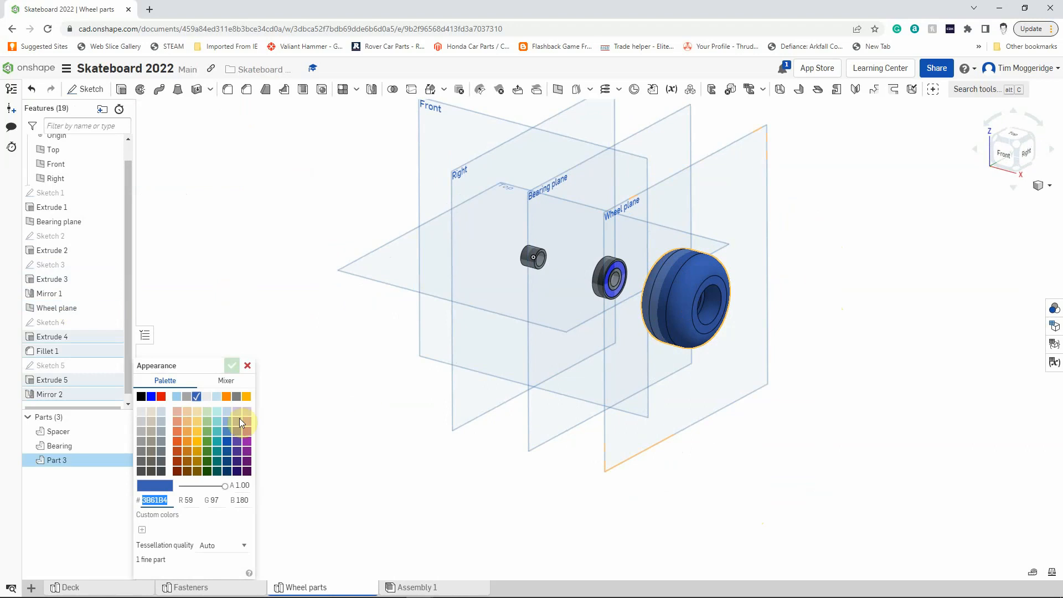
click(162, 397)
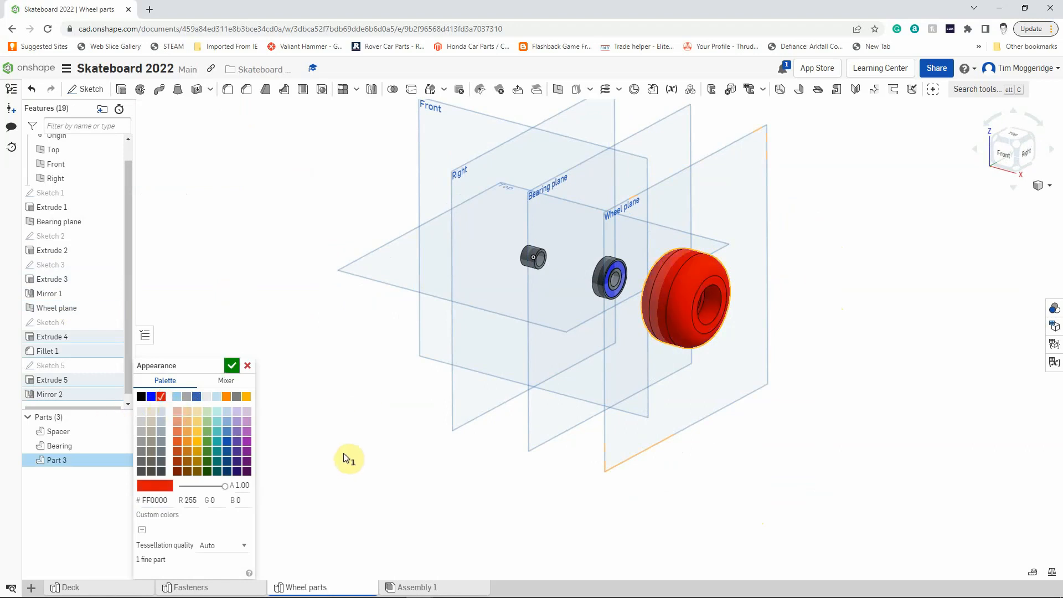
click(232, 366)
right_drag(368, 399, 360, 374)
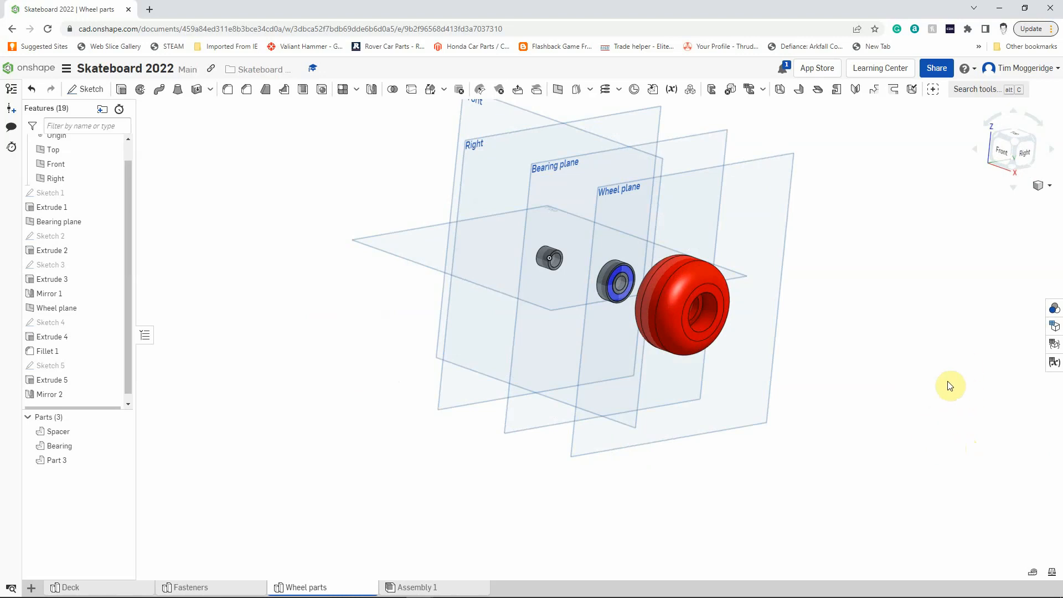
Create a plane offset 50 mm from the Wheel plane, on the outer side of the wheel.
right_drag(949, 385, 857, 256)
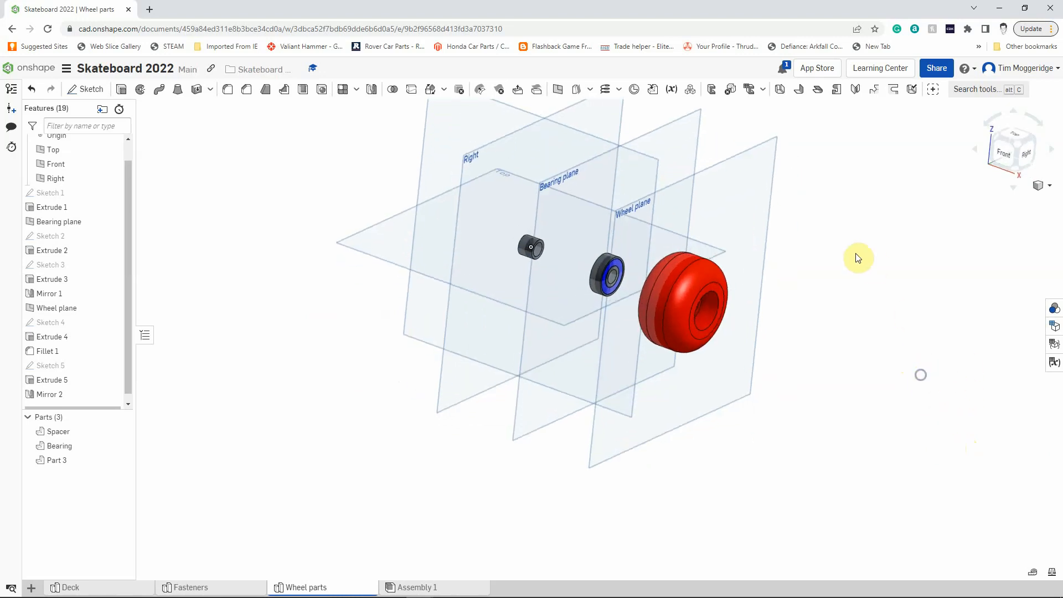
right_click(759, 169)
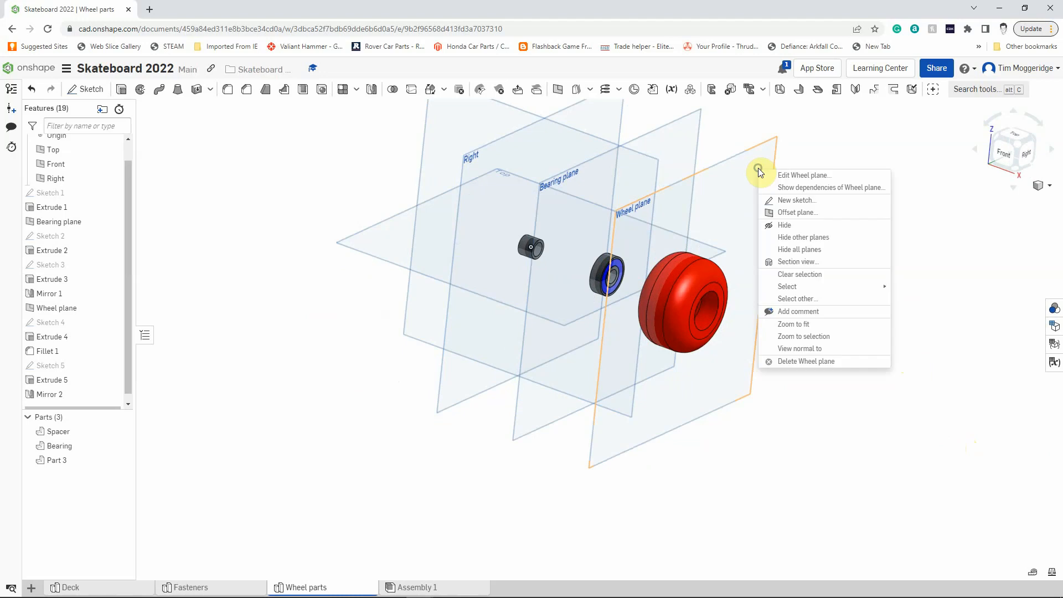
click(797, 214)
click(223, 167)
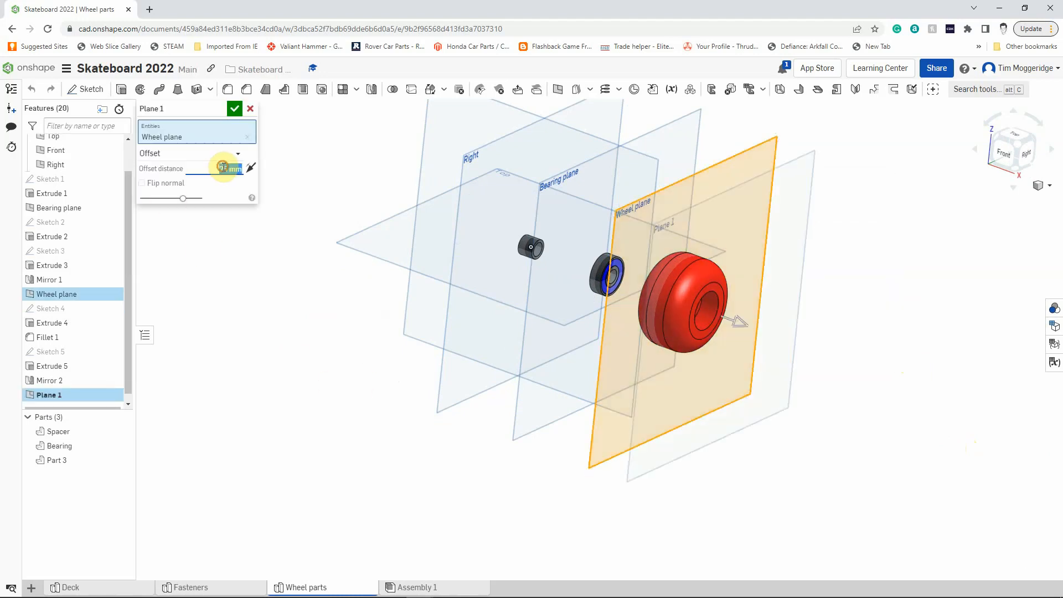
text(50)
key(Return)
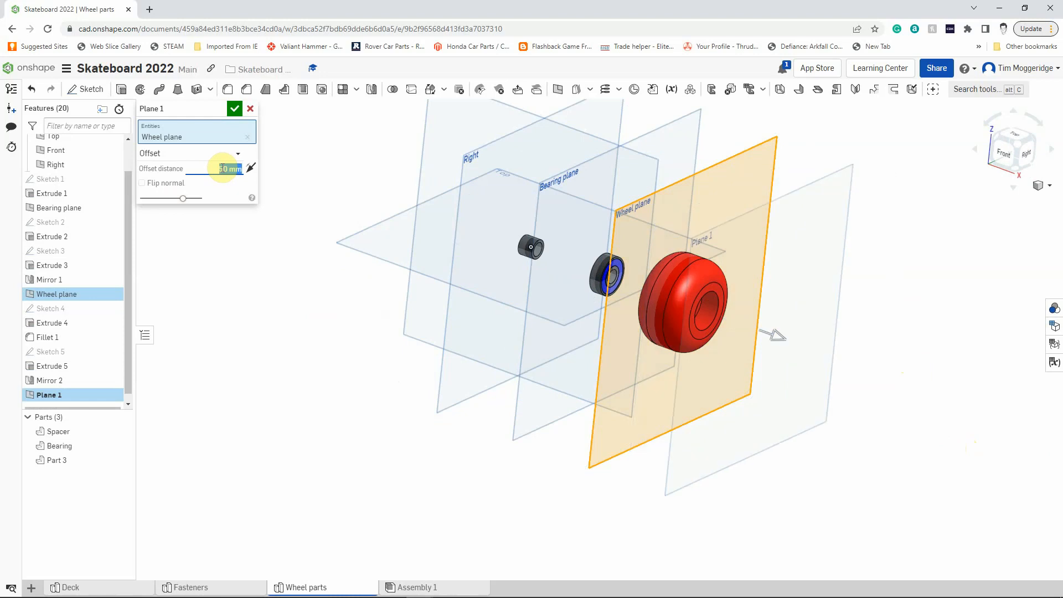
click(235, 109)
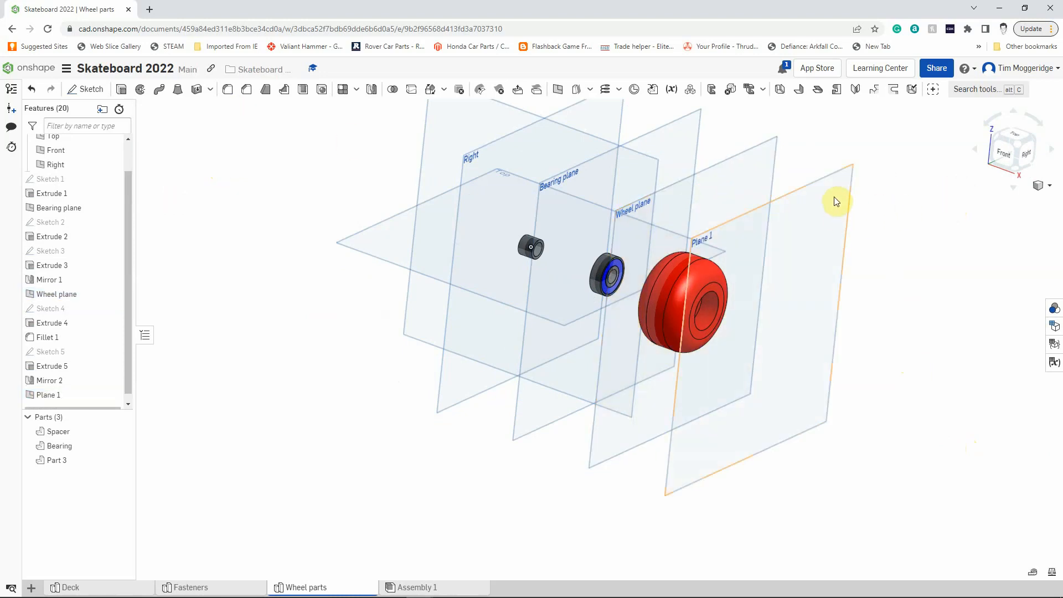
Rename the newly created offset plane as Nut Plane.
right_click(44, 397)
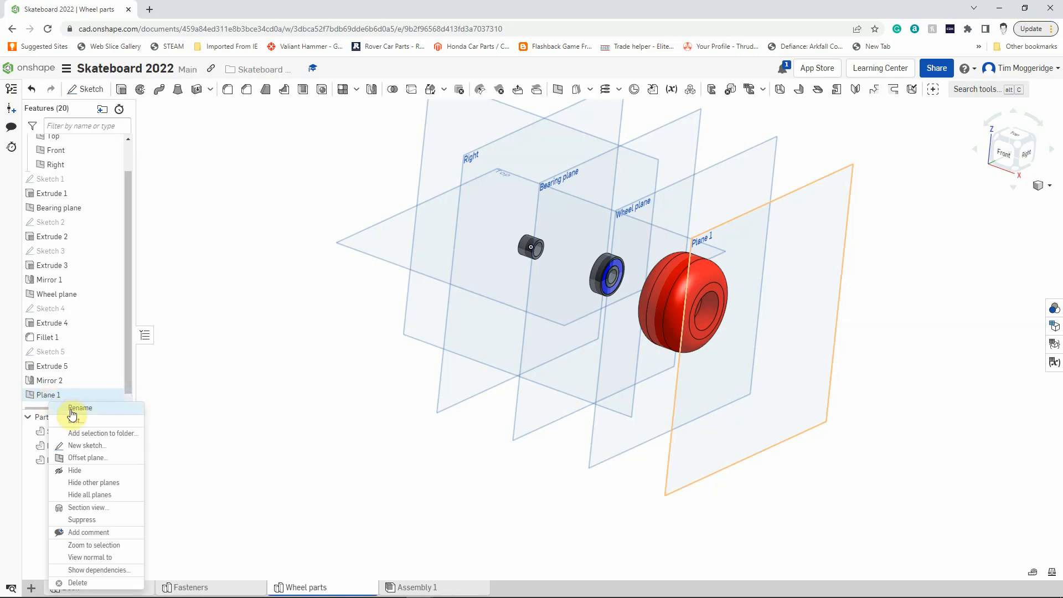
click(72, 410)
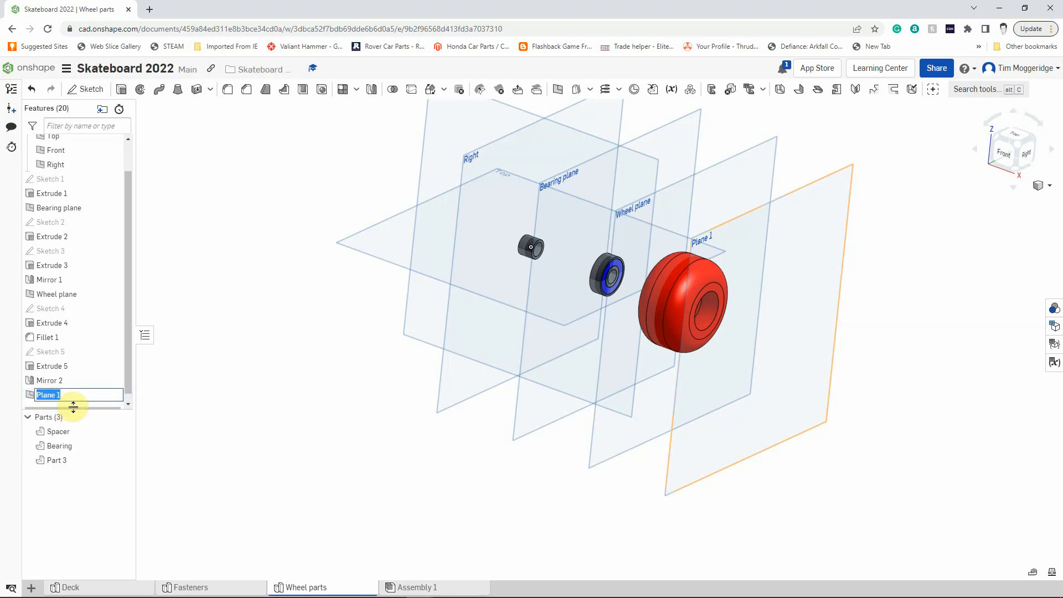
text(Nut)
key(Return)
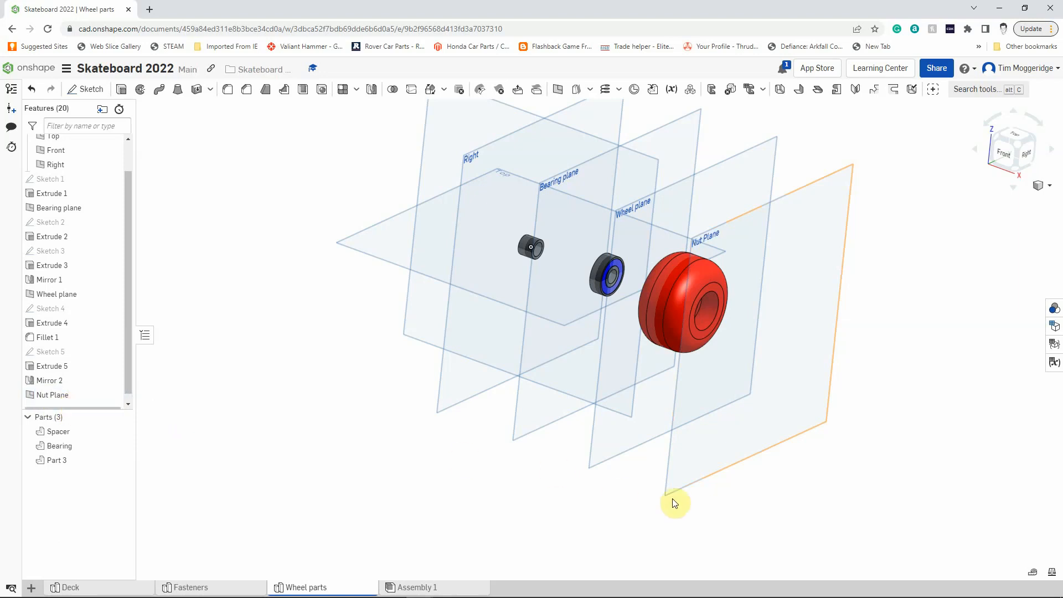
Start a sketch on the Nut Plane and draw a circle about 67.5 mm in diameter centred on the origin.
right_click(829, 197)
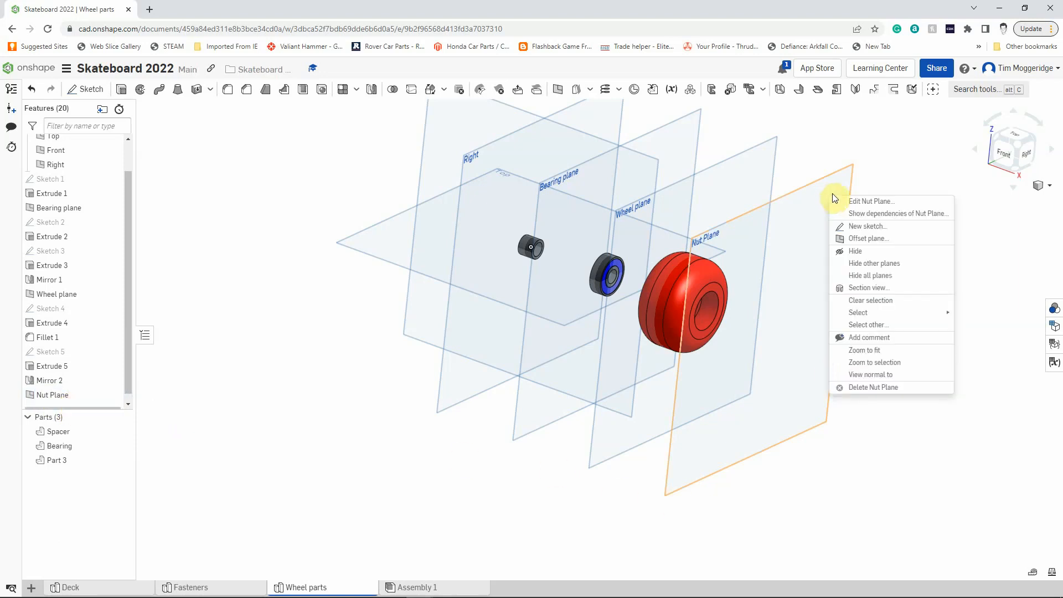
click(855, 227)
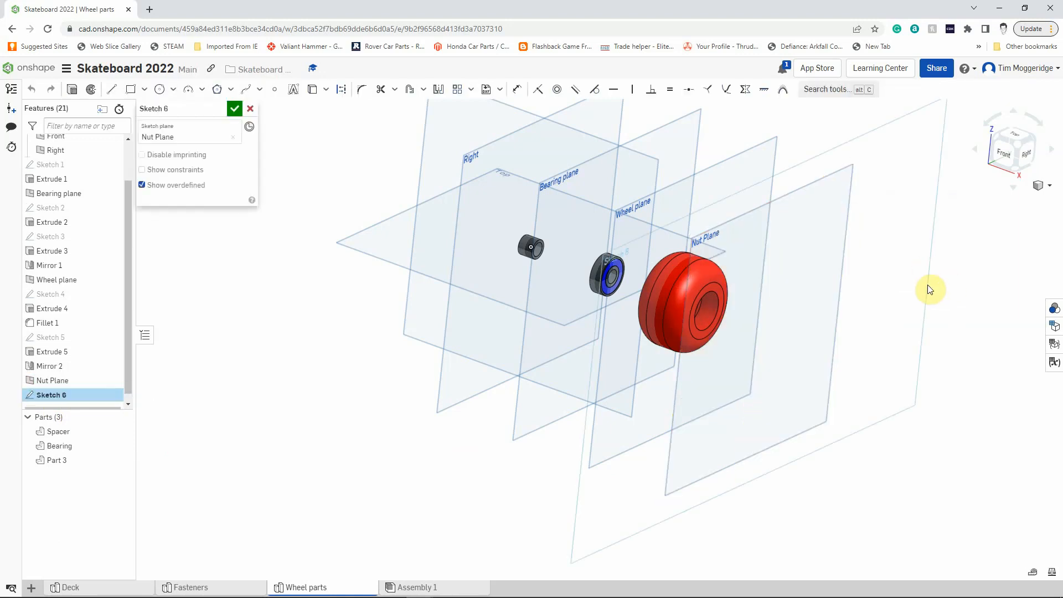
key(n)
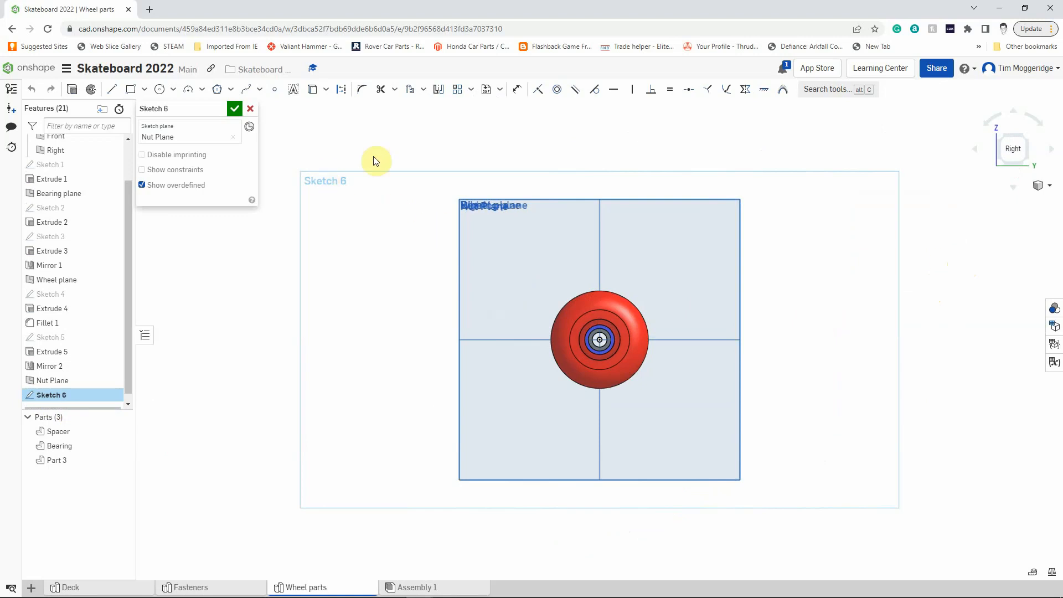
click(162, 90)
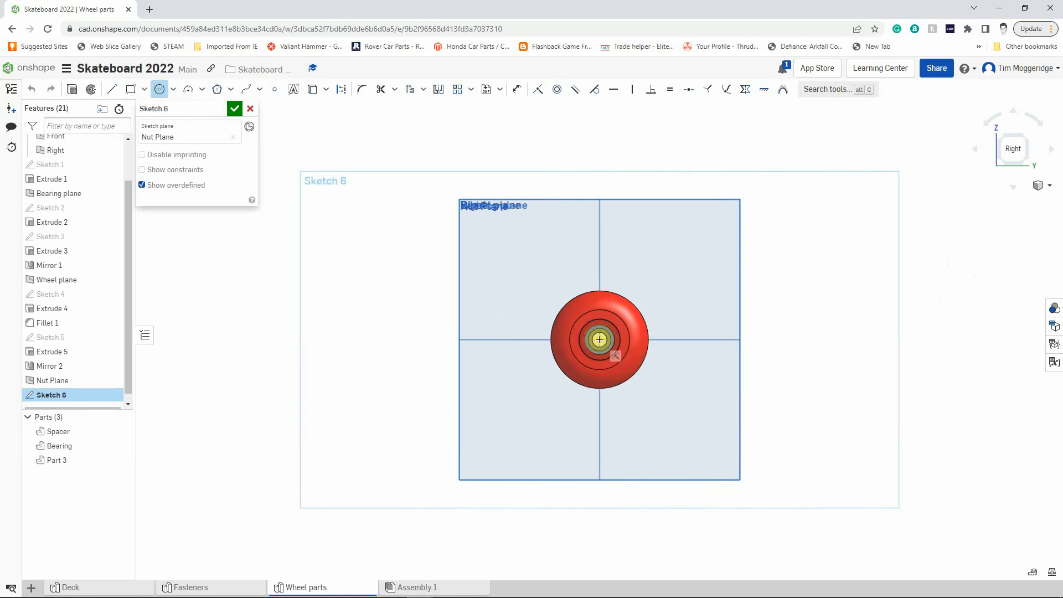
drag(599, 339, 655, 369)
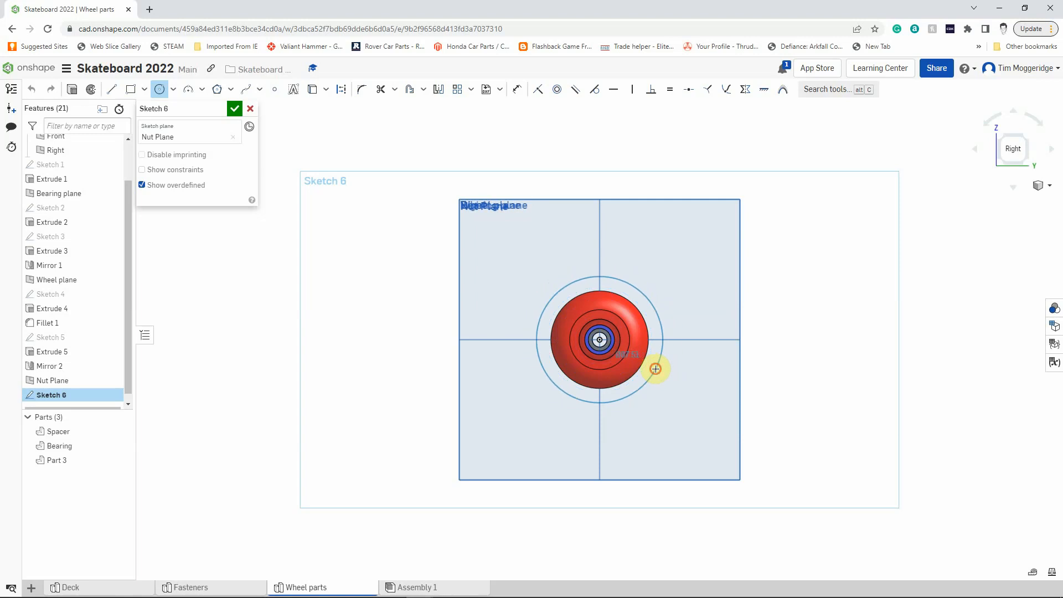
click(655, 368)
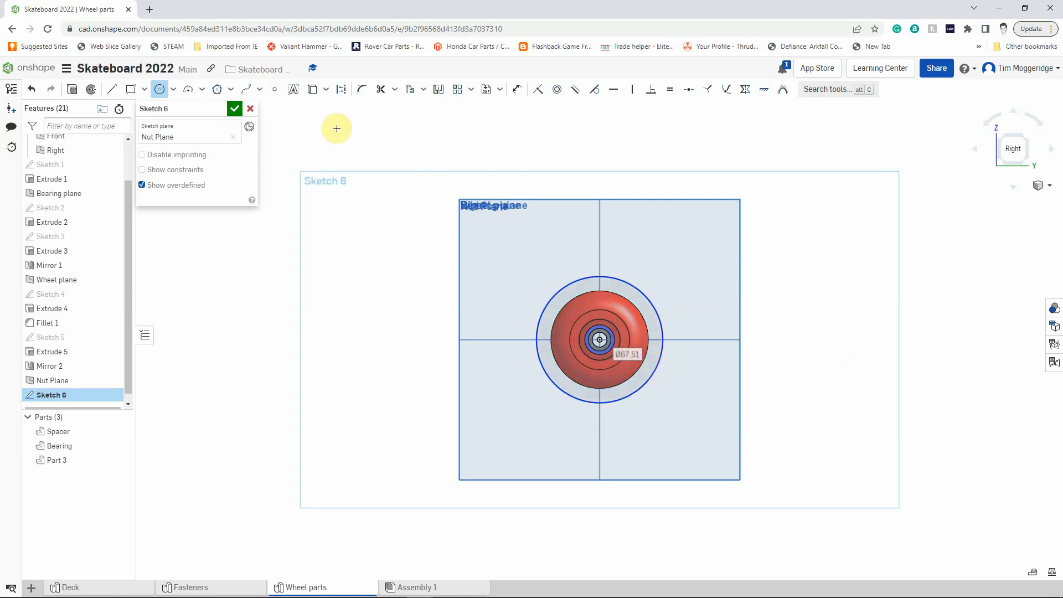
Draw a six-sided circumscribed polygon centred on the origin around the circle and constrain its upper edge horizontal.
click(217, 89)
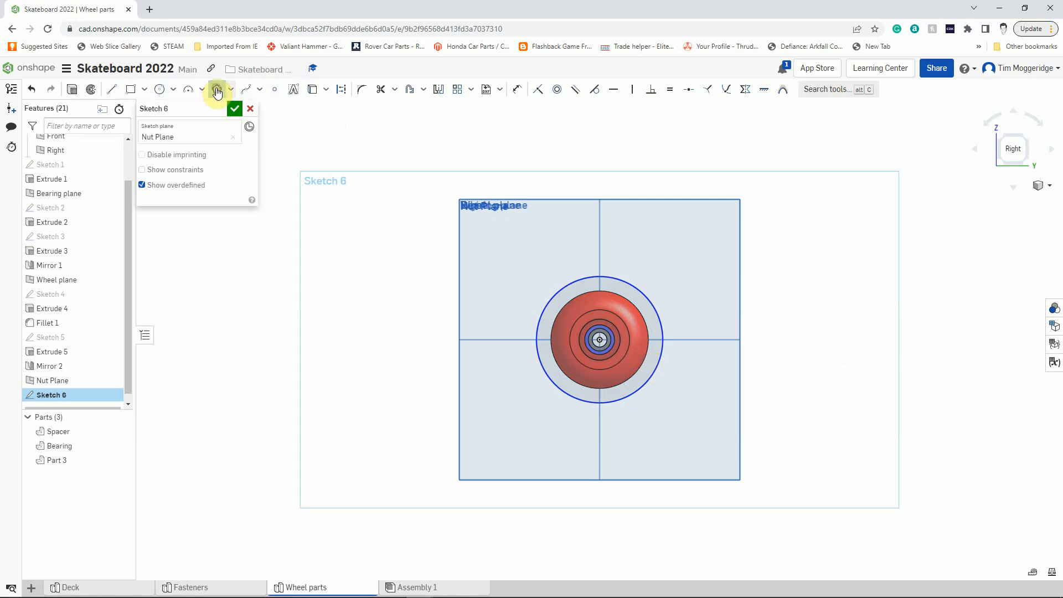
click(600, 340)
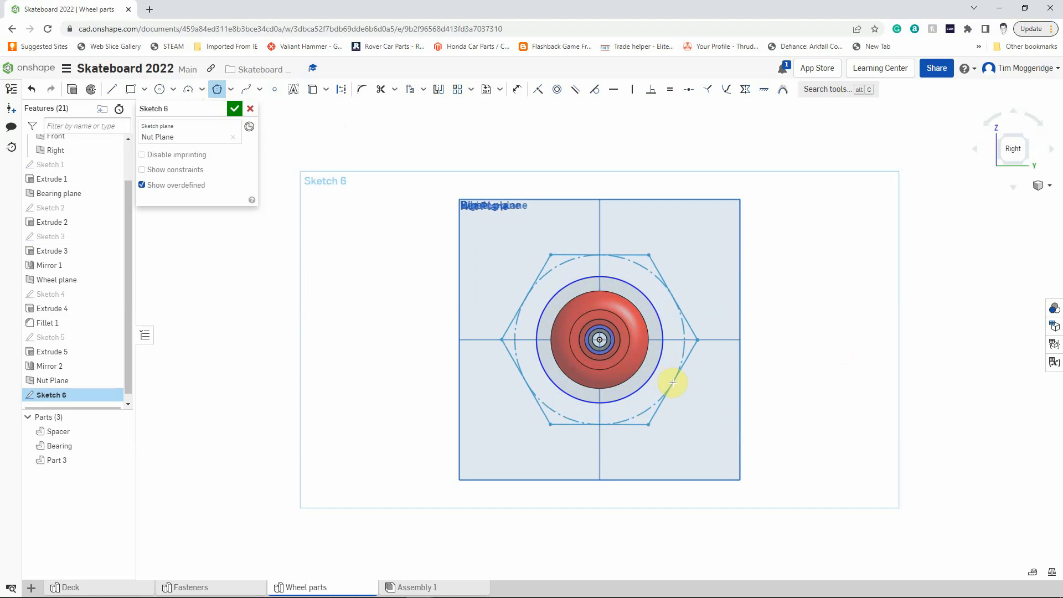
click(673, 383)
click(678, 381)
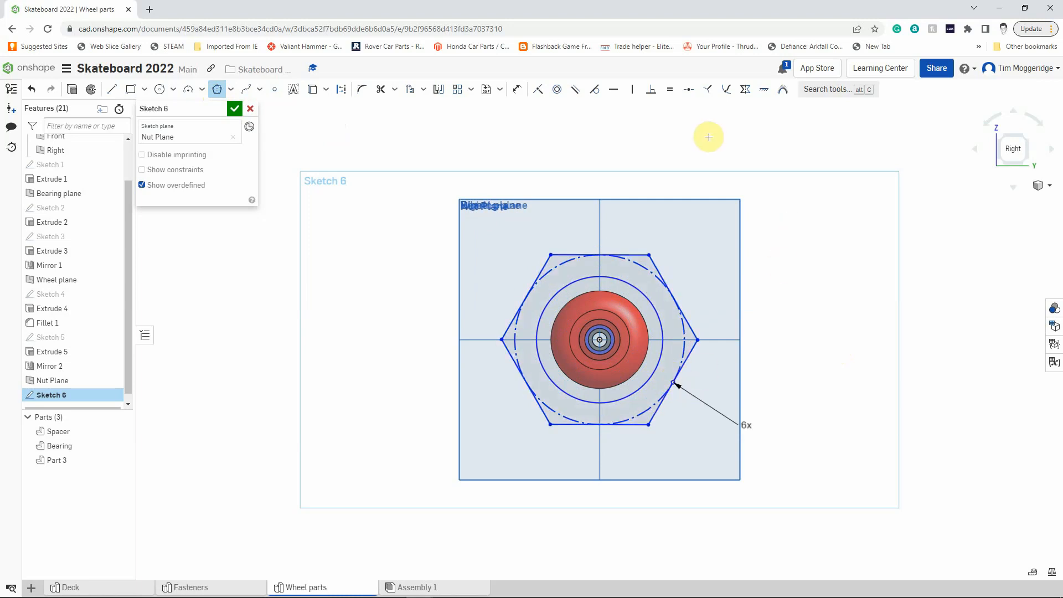
click(615, 92)
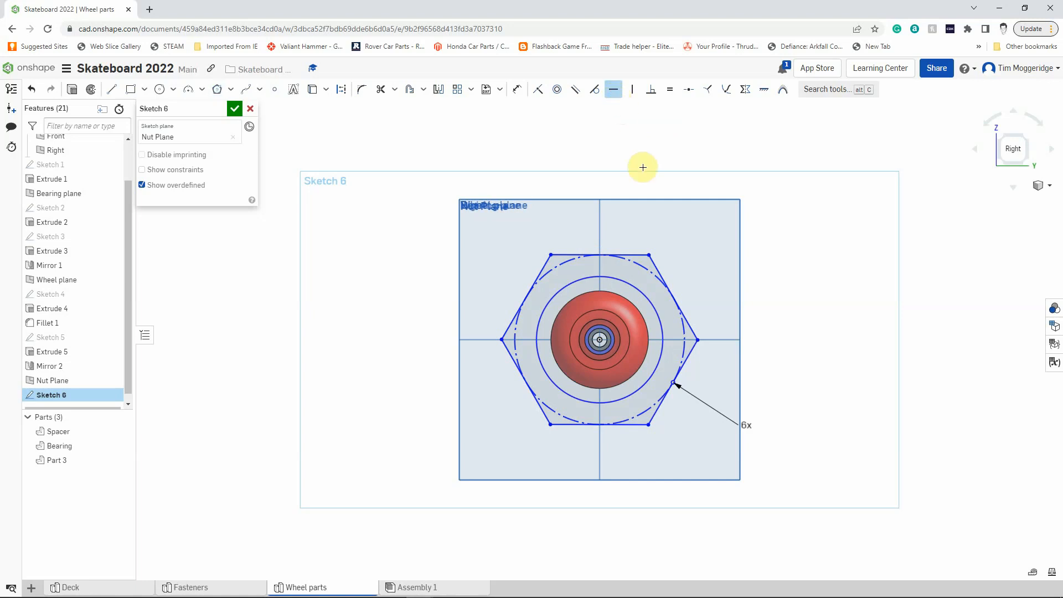
click(635, 254)
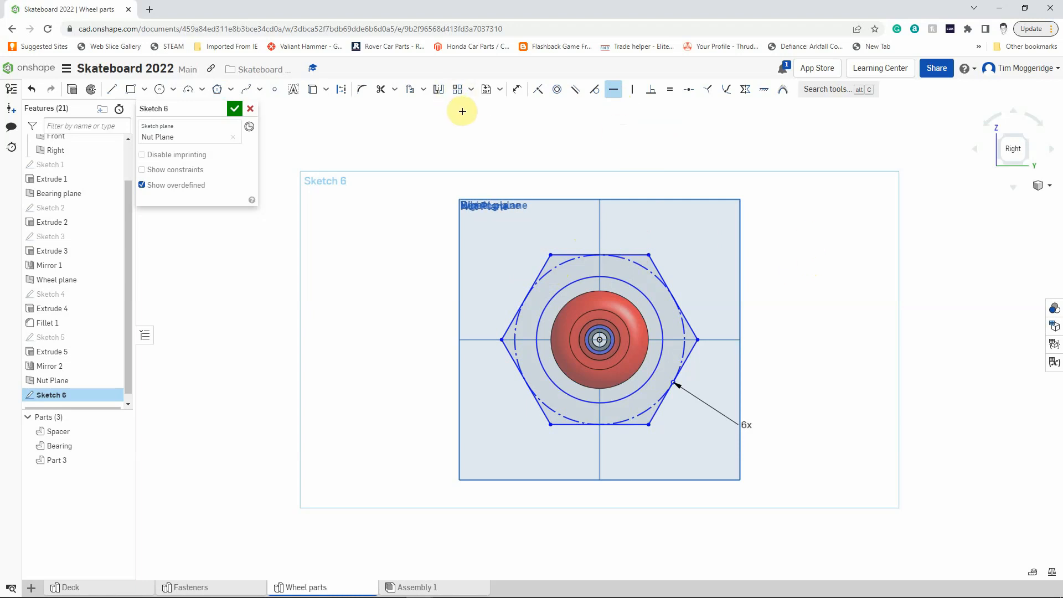
Dimension the circle inside the hexagon to a diameter of 8 mm.
click(518, 90)
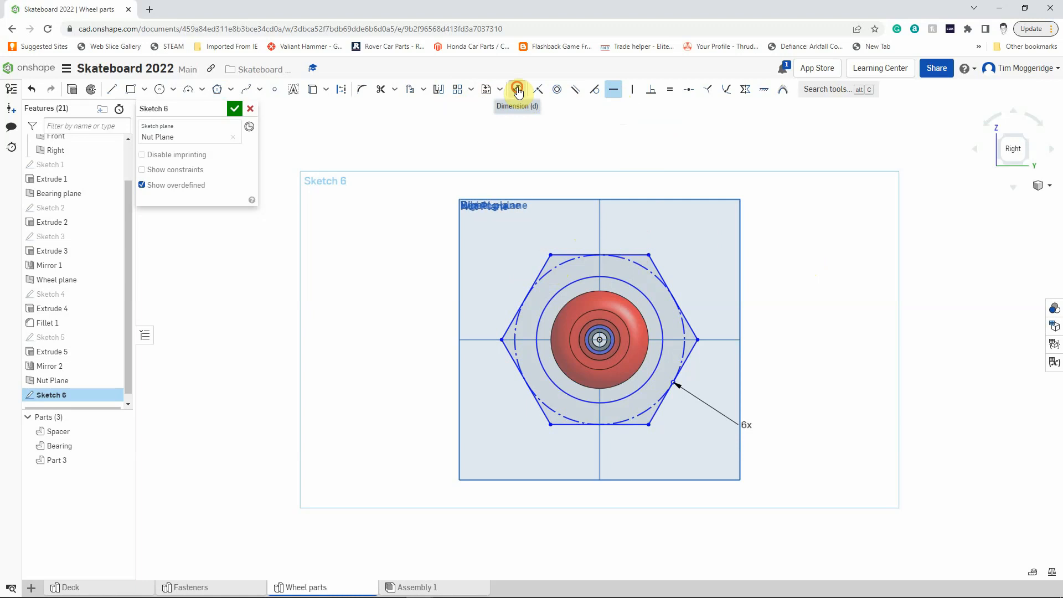
click(654, 307)
click(771, 307)
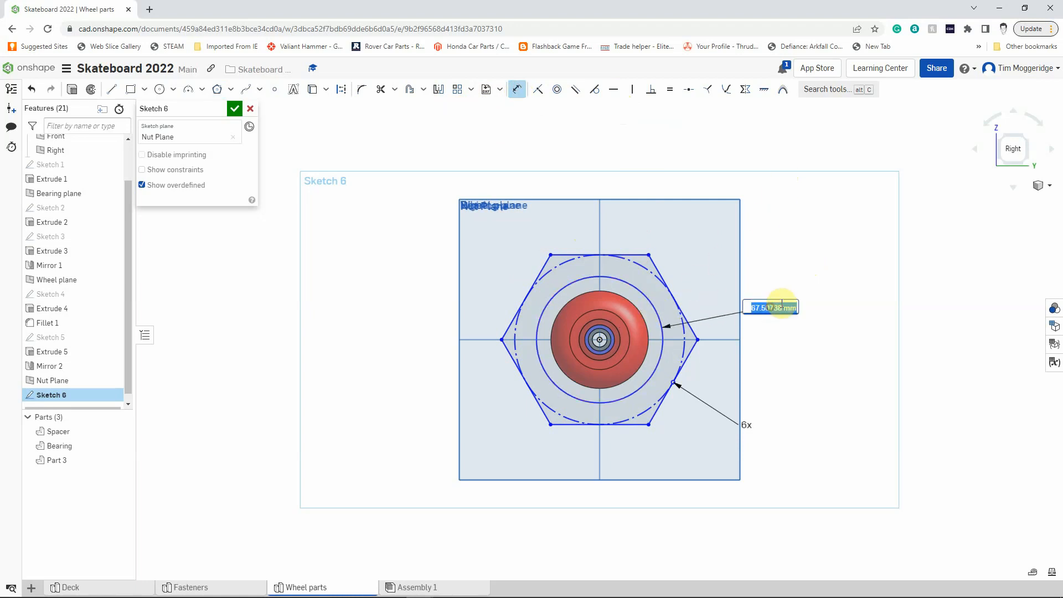
text(8)
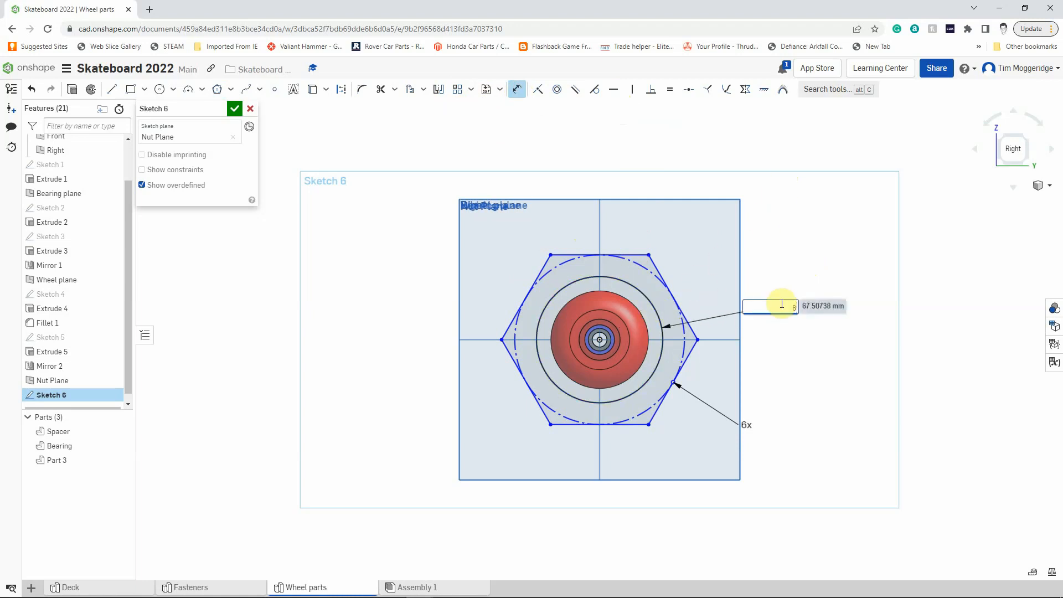
key(Return)
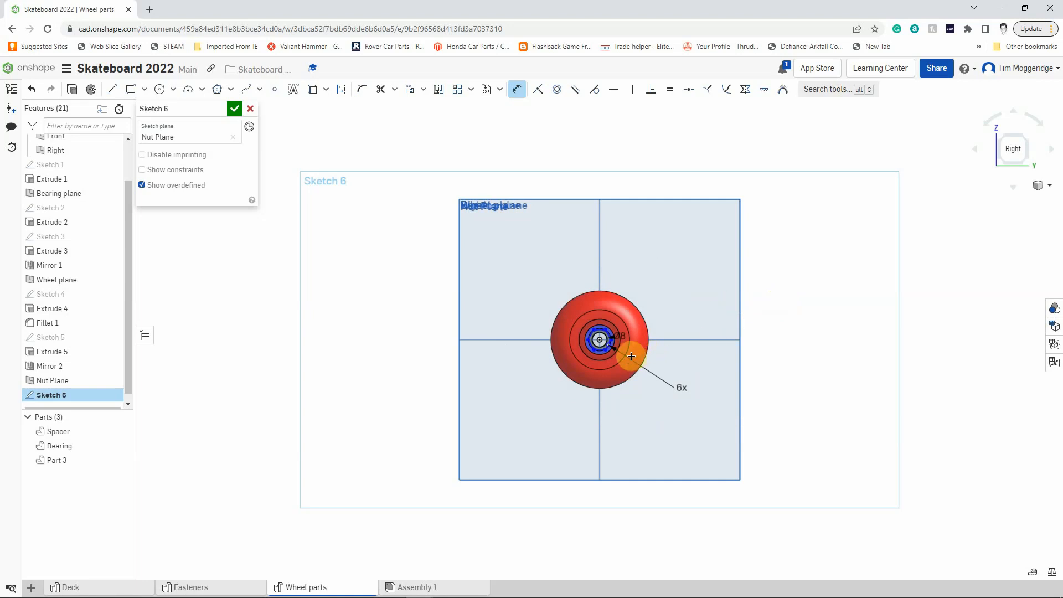
Dimension the distance between the hexagon's upper and lower edges to 14 mm.
scroll(613, 342, up, 5)
scroll(613, 341, up, 3)
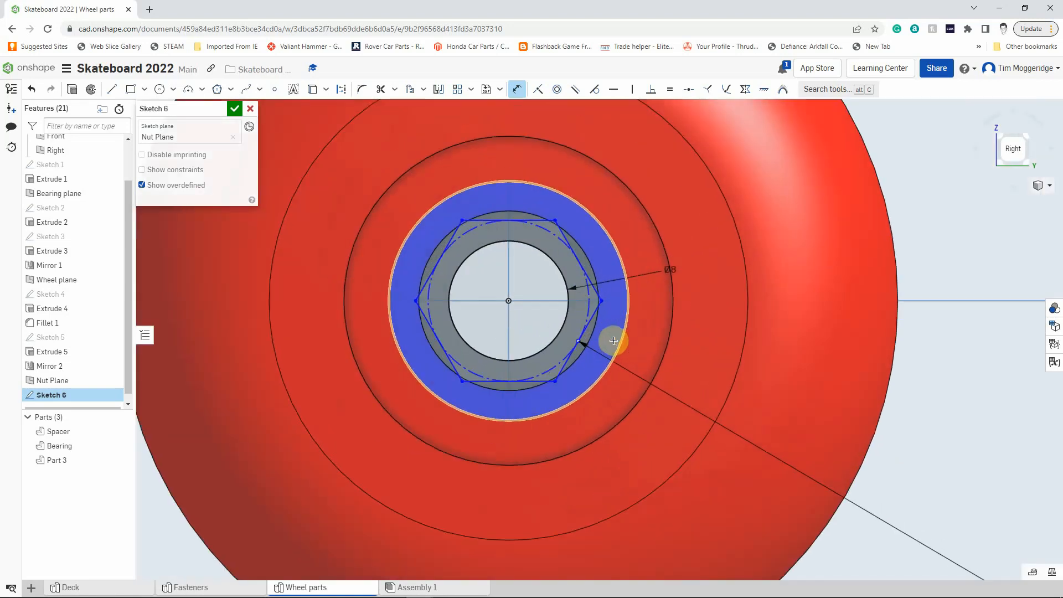
click(541, 220)
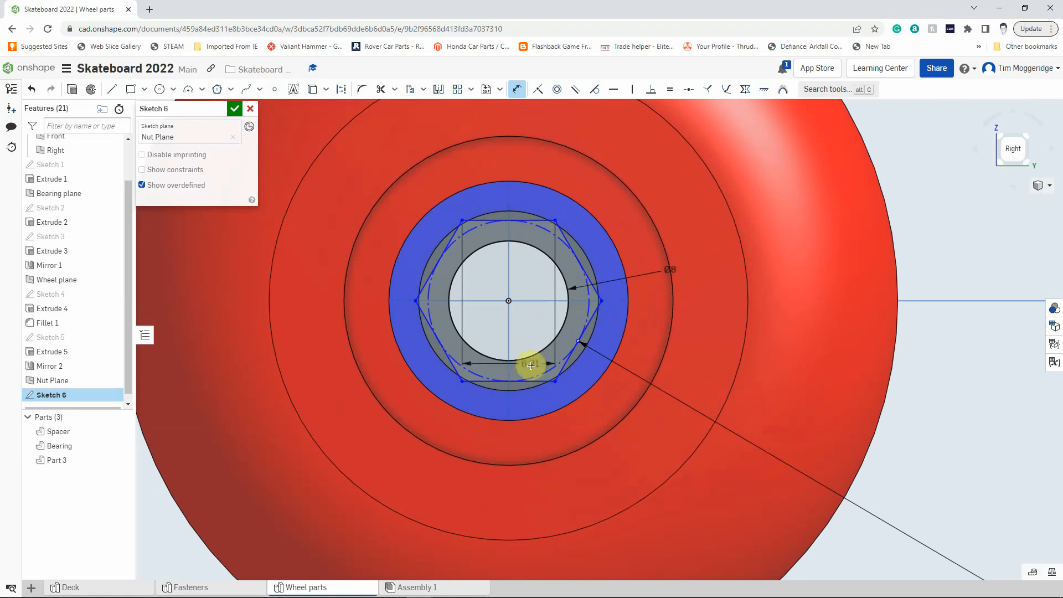
click(539, 382)
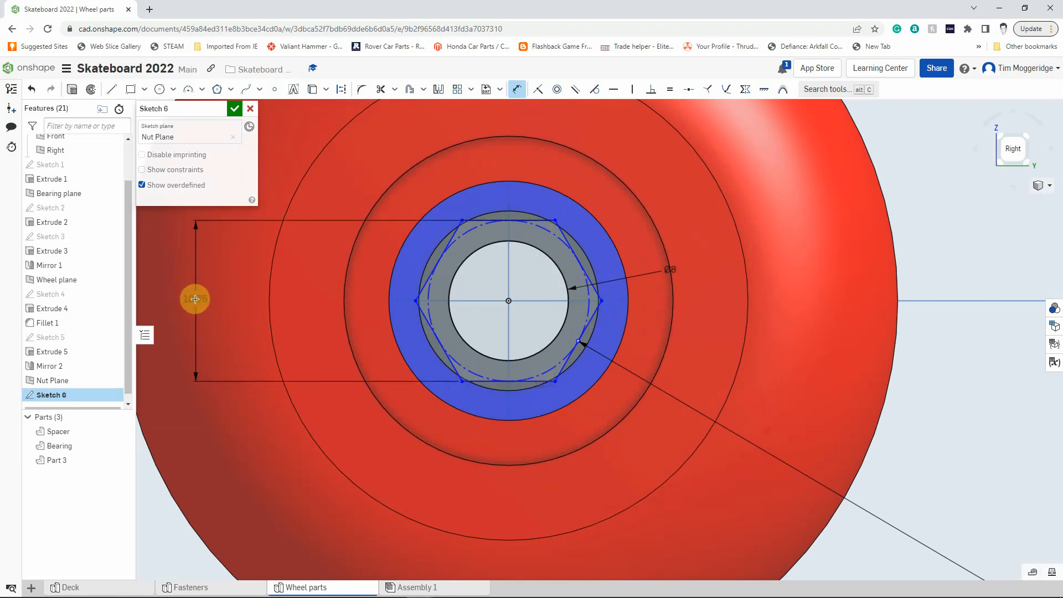
scroll(195, 299, down, 5)
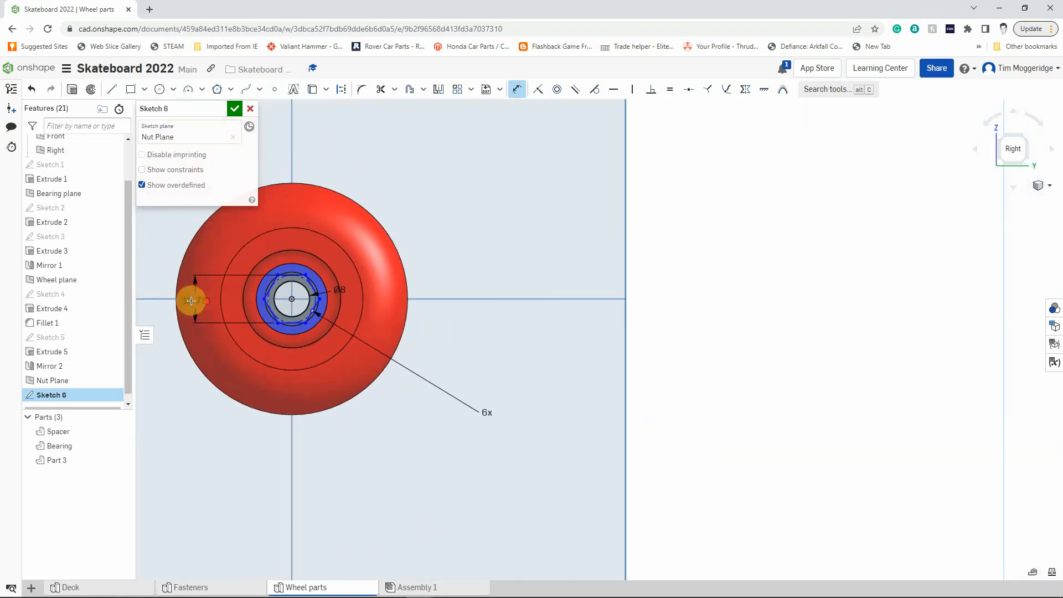
click(153, 299)
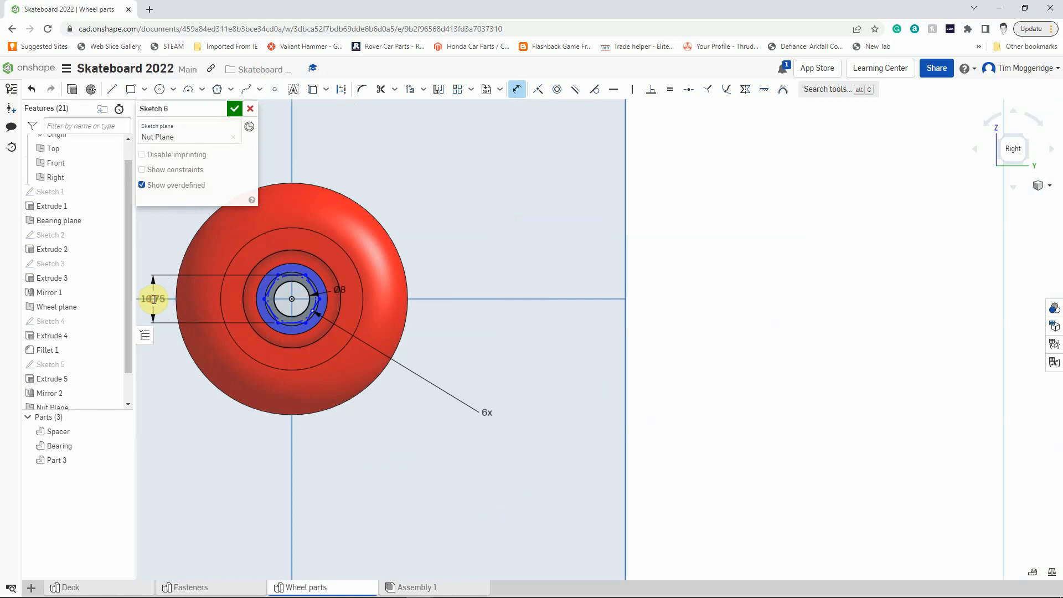
text(1)
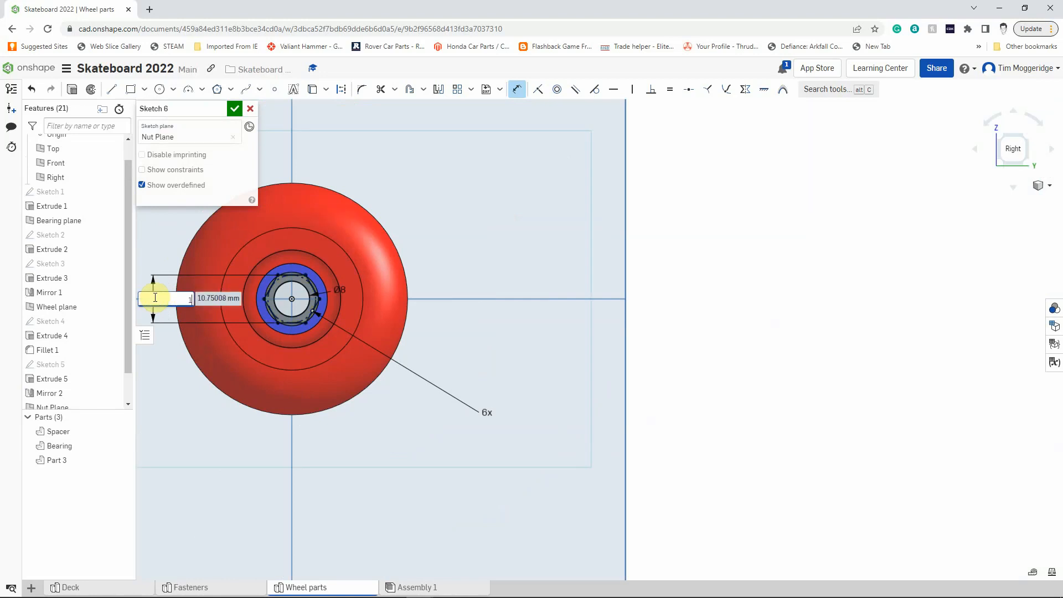
text(4)
key(Return)
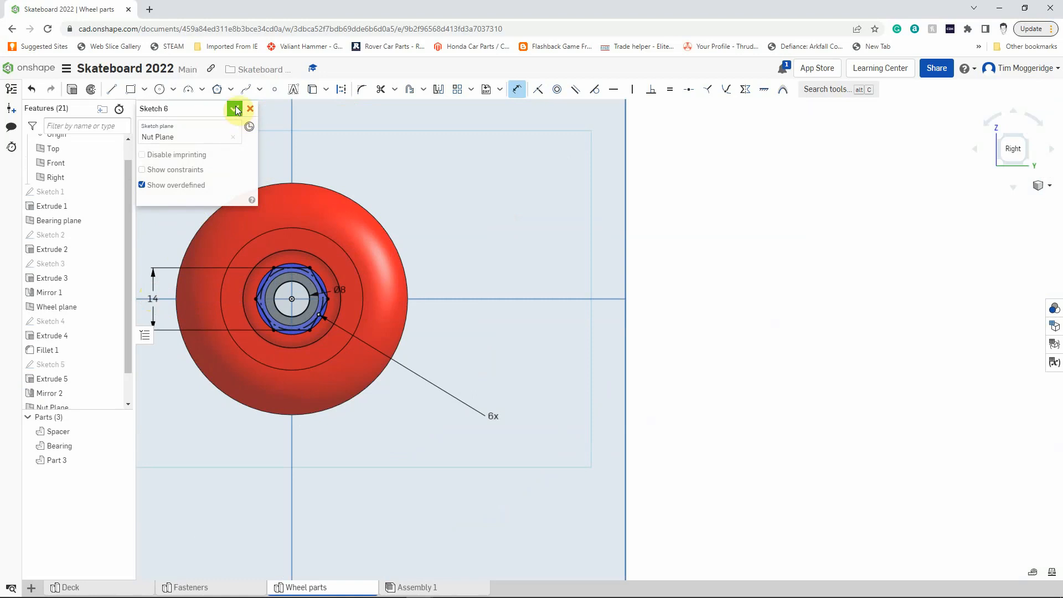
Extrude the hexagonal nut profile with its centre hole as a new solid part, 5 mm deep.
click(72, 90)
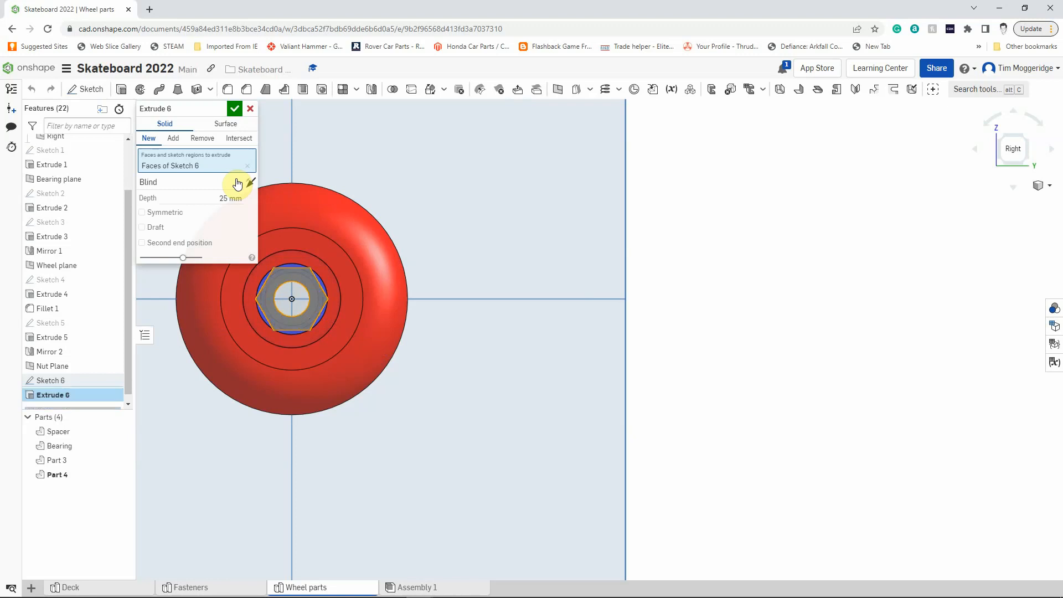
right_drag(692, 271, 717, 279)
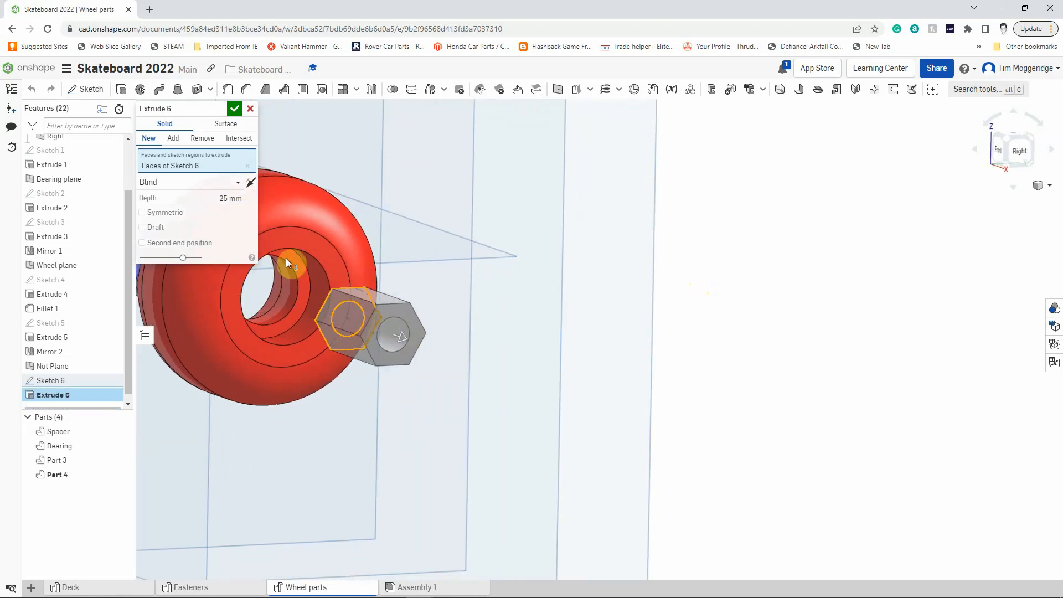
click(238, 199)
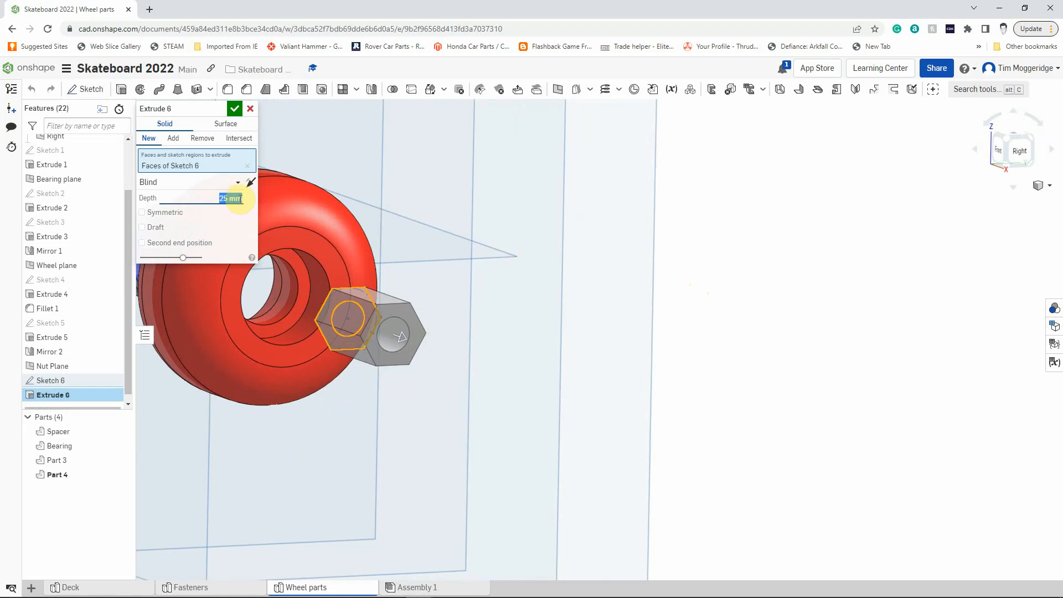
text(5)
key(Return)
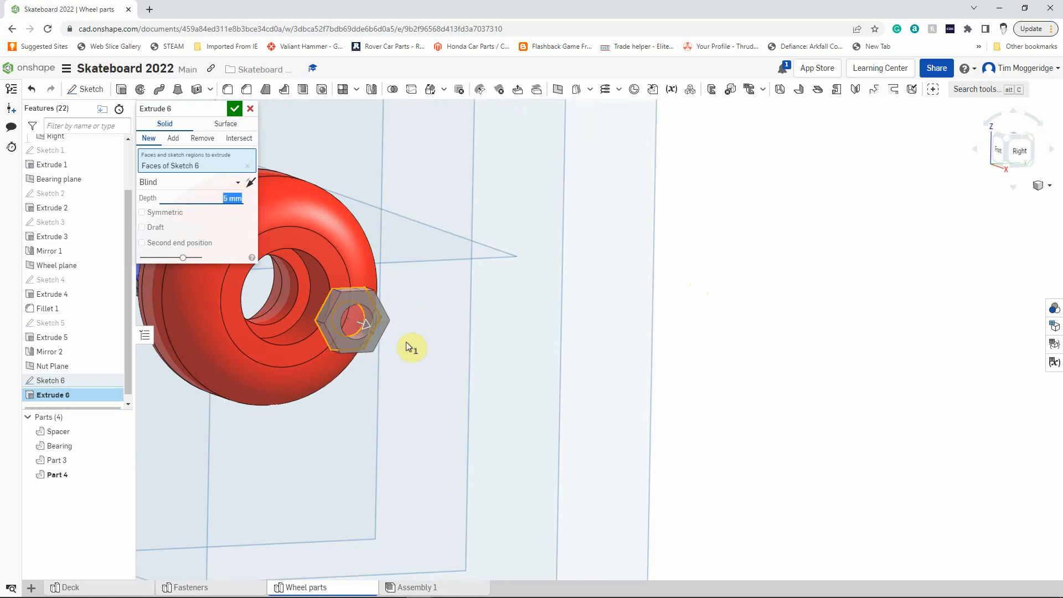
click(251, 181)
click(235, 108)
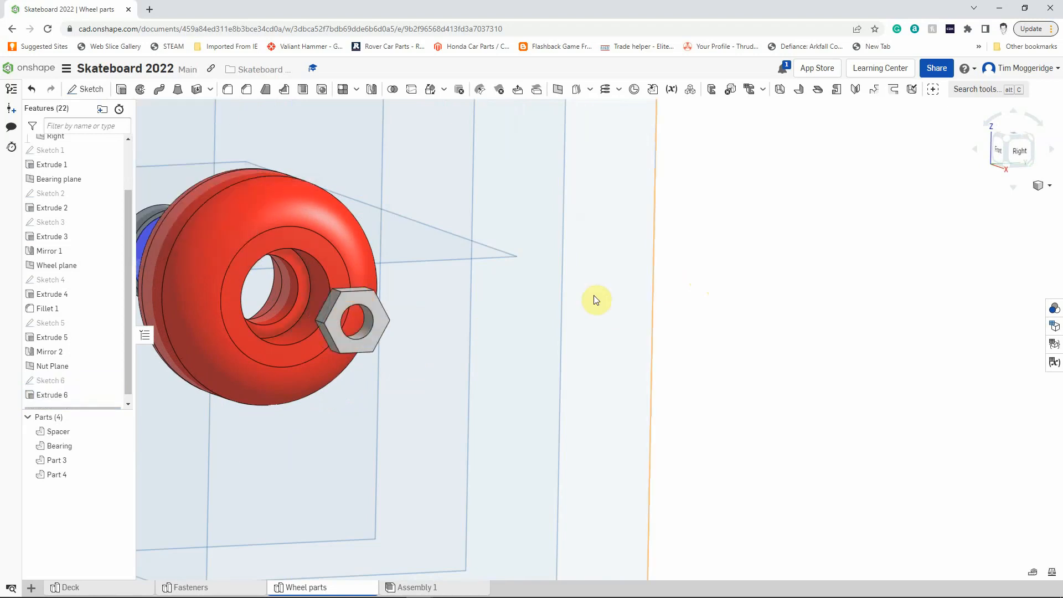
Start a sketch on the hexagonal nut's outer face and draw a circle about 10.15 mm in diameter centred on the origin.
right_drag(679, 344, 698, 348)
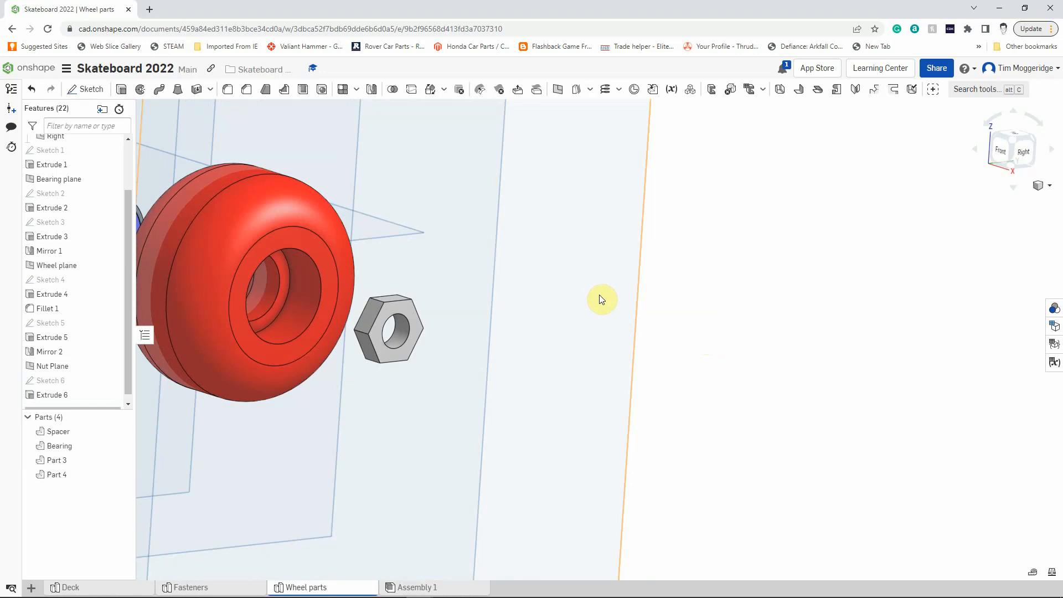
right_click(403, 308)
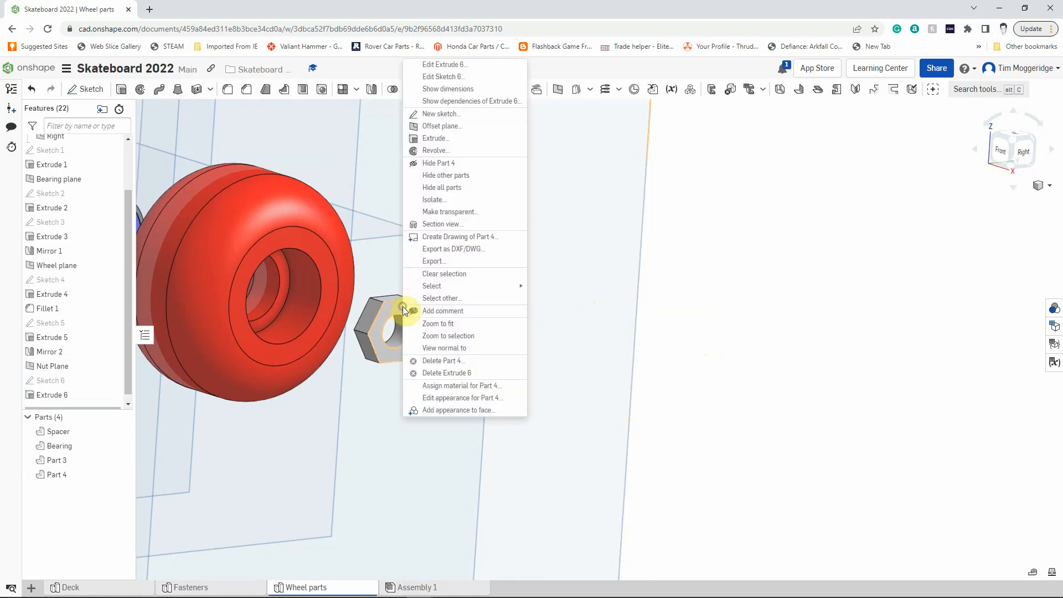
click(438, 115)
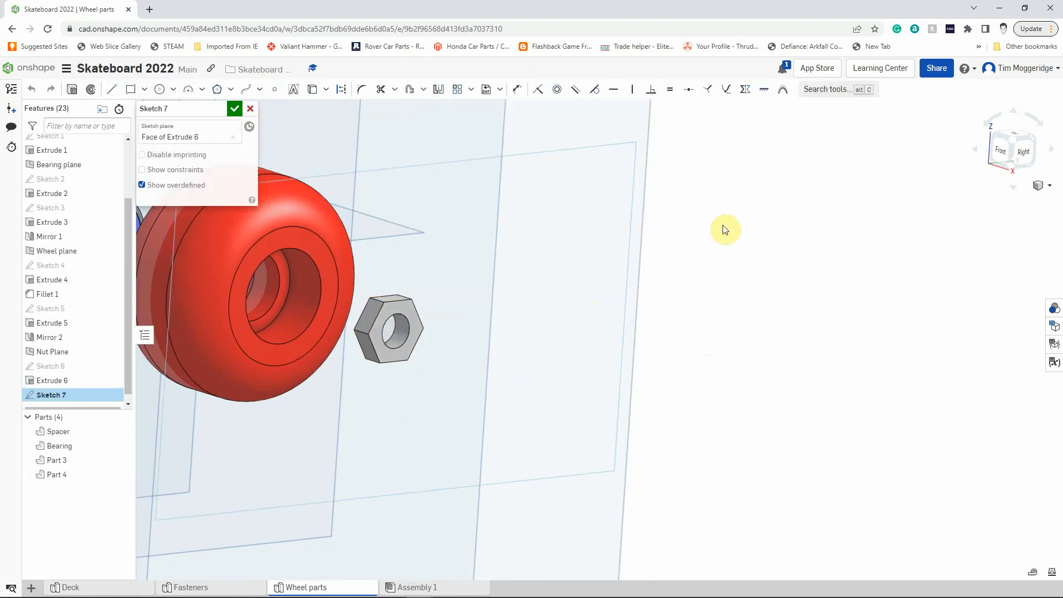
key(n)
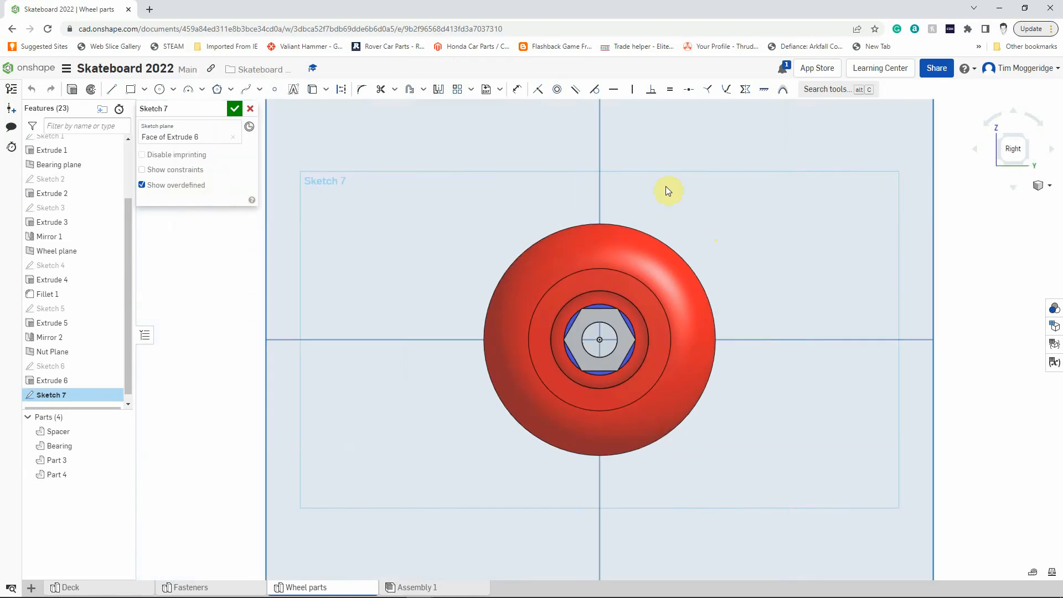
click(160, 92)
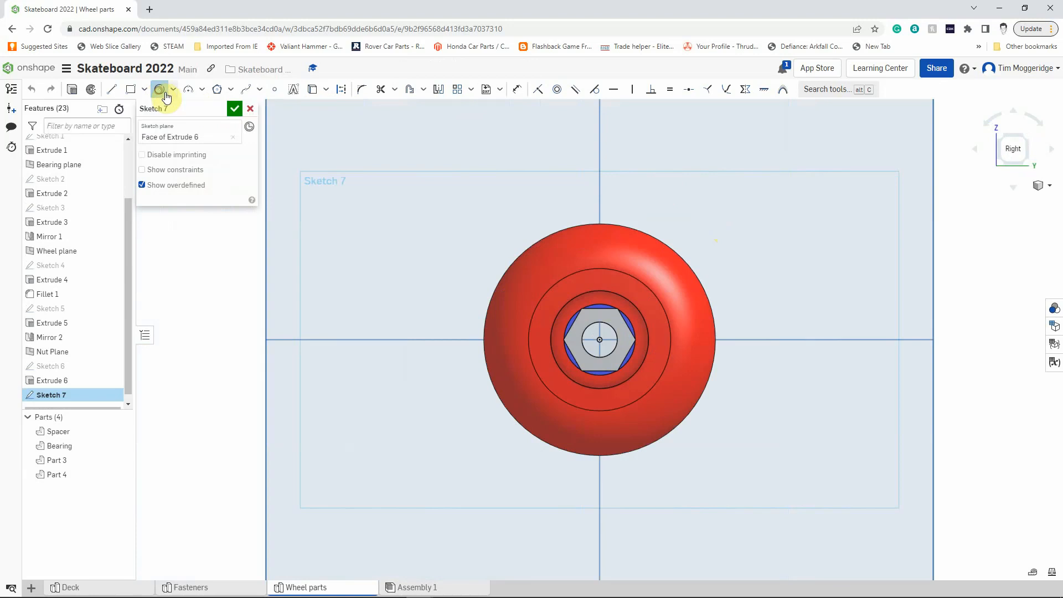
click(599, 339)
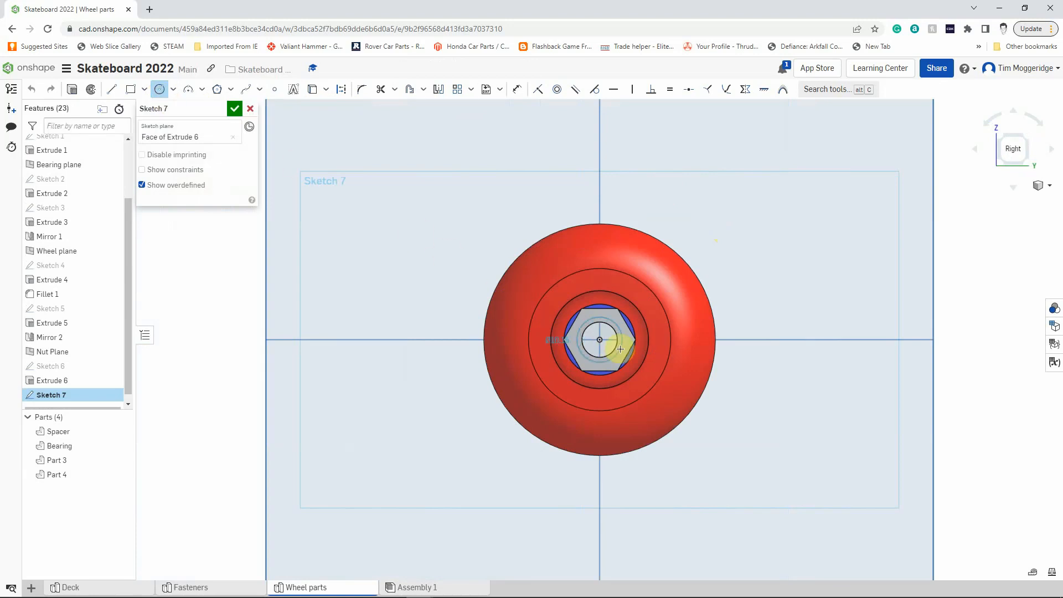
click(620, 349)
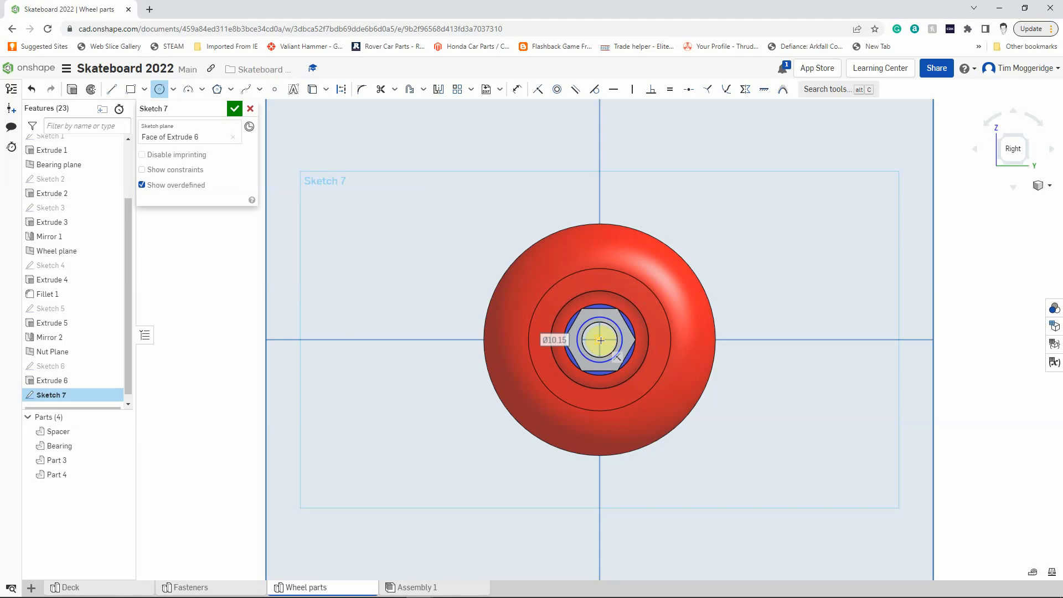
Draw a second, concentric circle about 14 mm in diameter, tangent to the hexagon's edges.
click(599, 340)
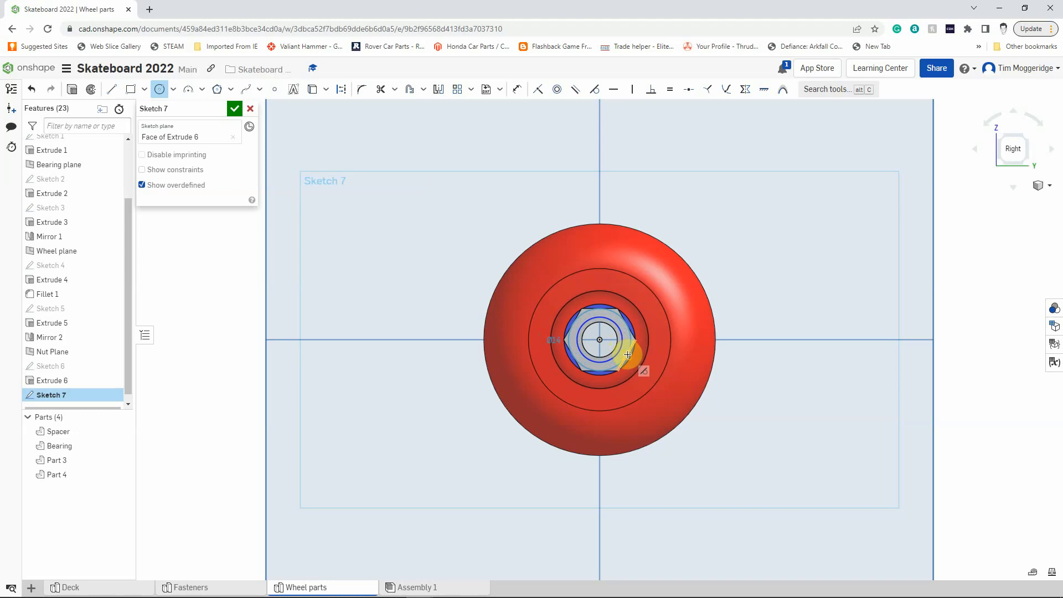
click(627, 354)
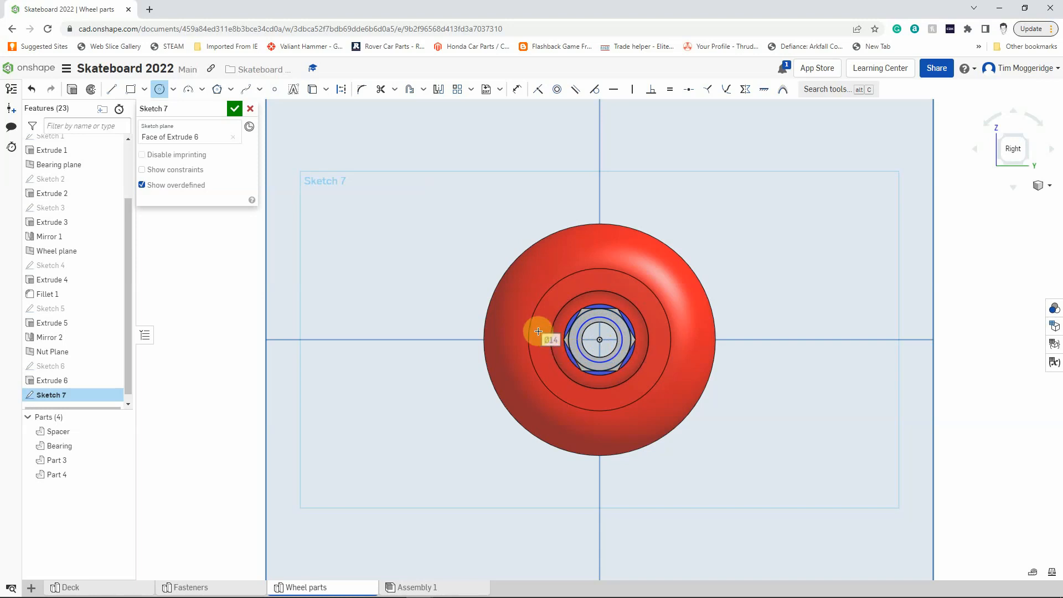
click(600, 339)
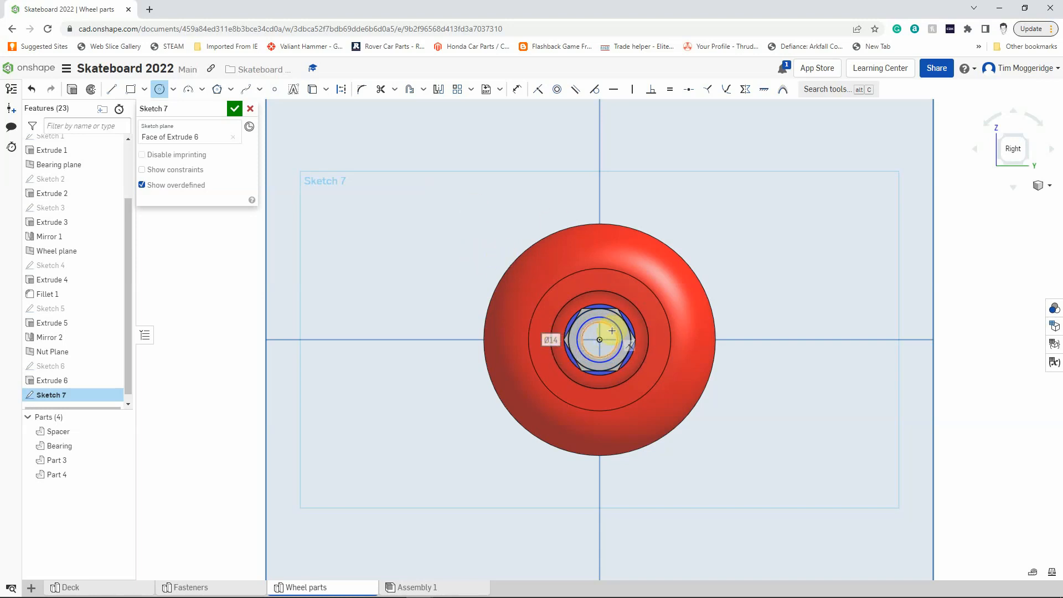
click(610, 329)
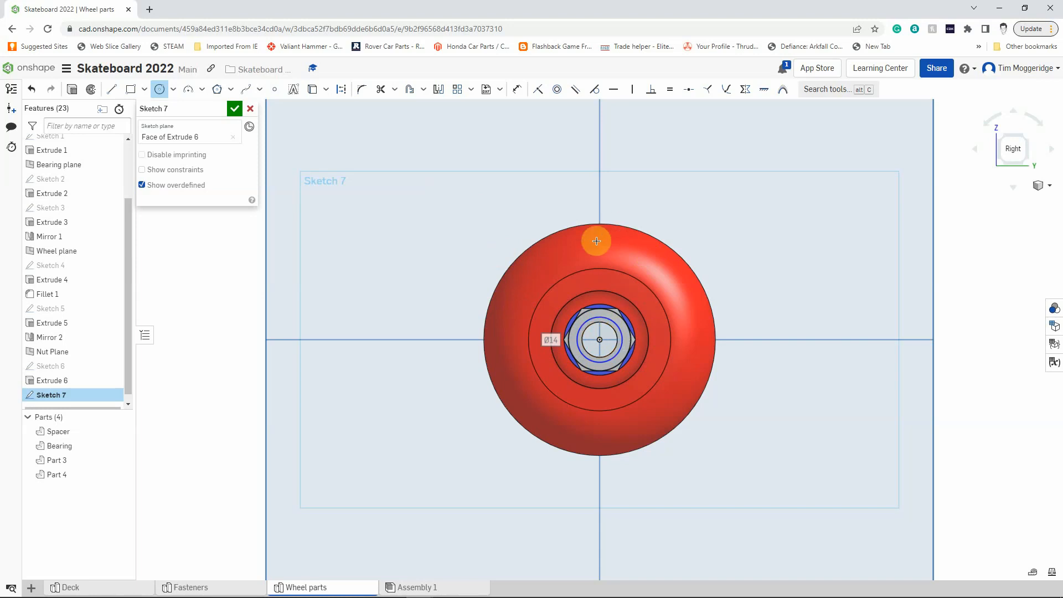
Dimension the inner circle on the nut's face to a diameter of 8 mm.
click(516, 89)
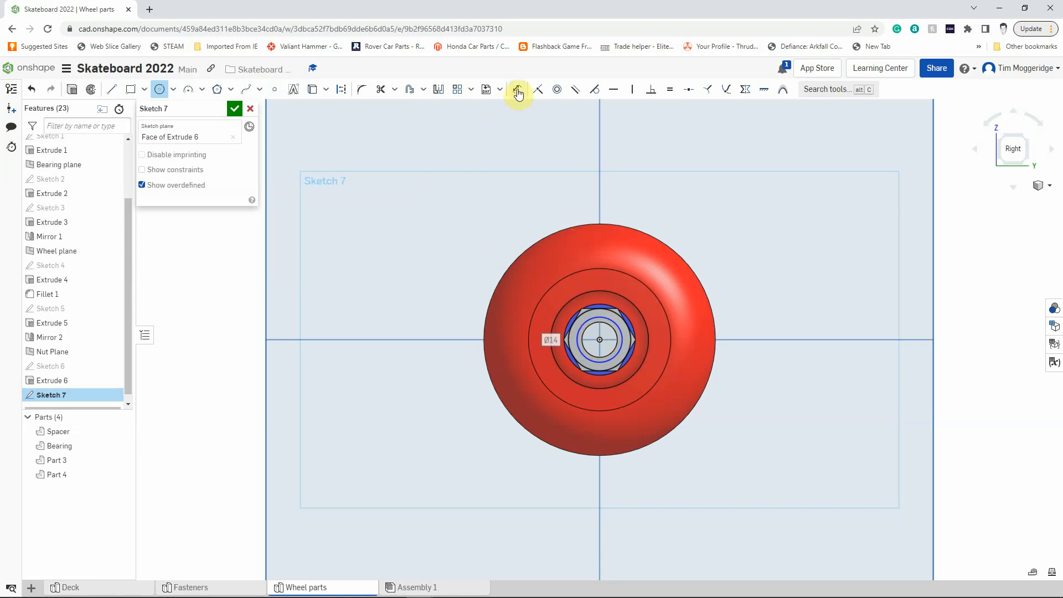
click(611, 328)
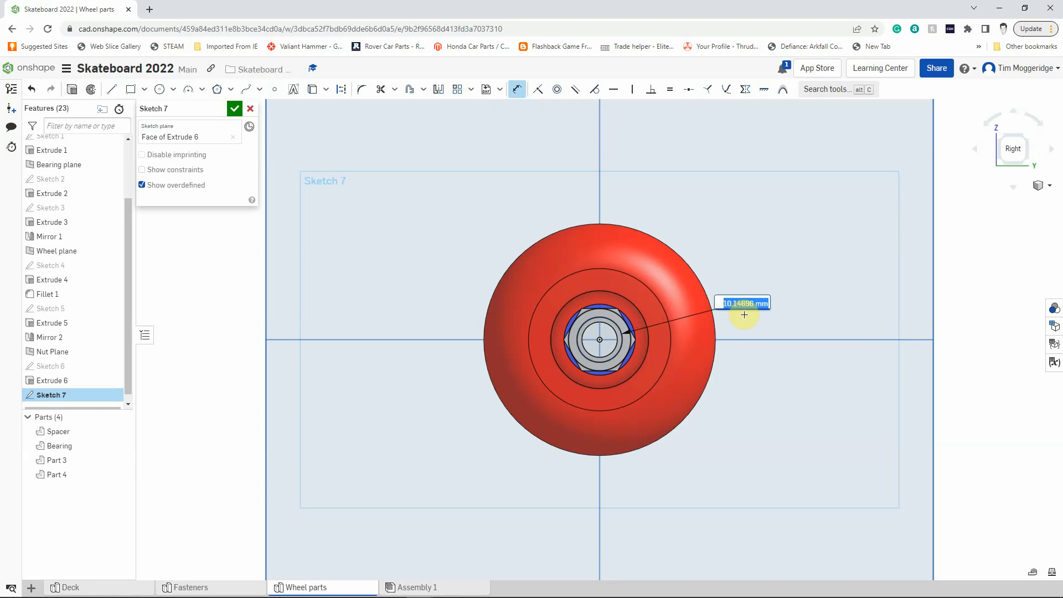
text(8)
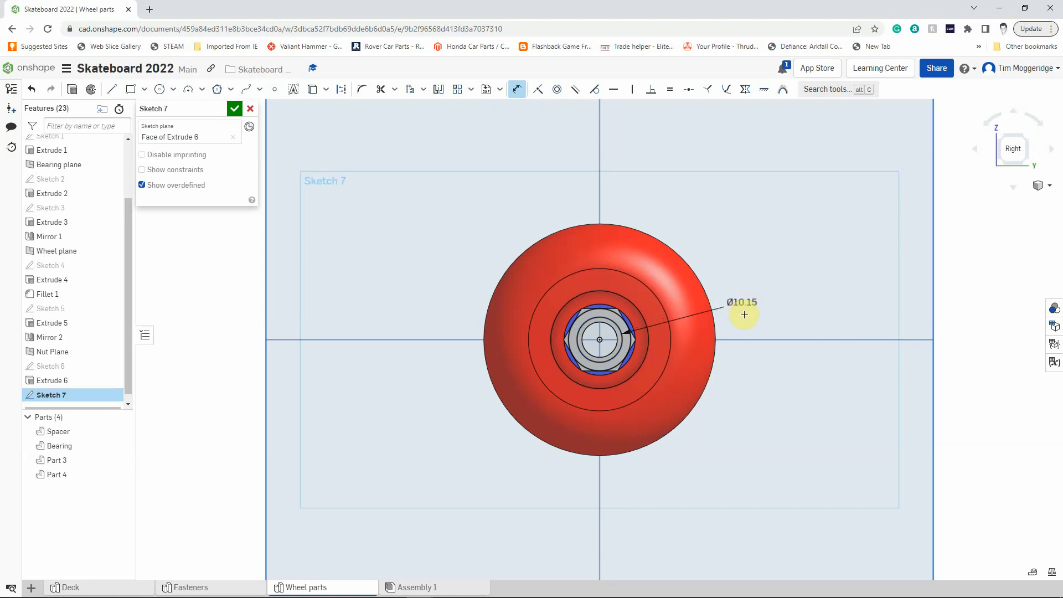
key(Return)
click(543, 305)
right_drag(395, 237, 435, 237)
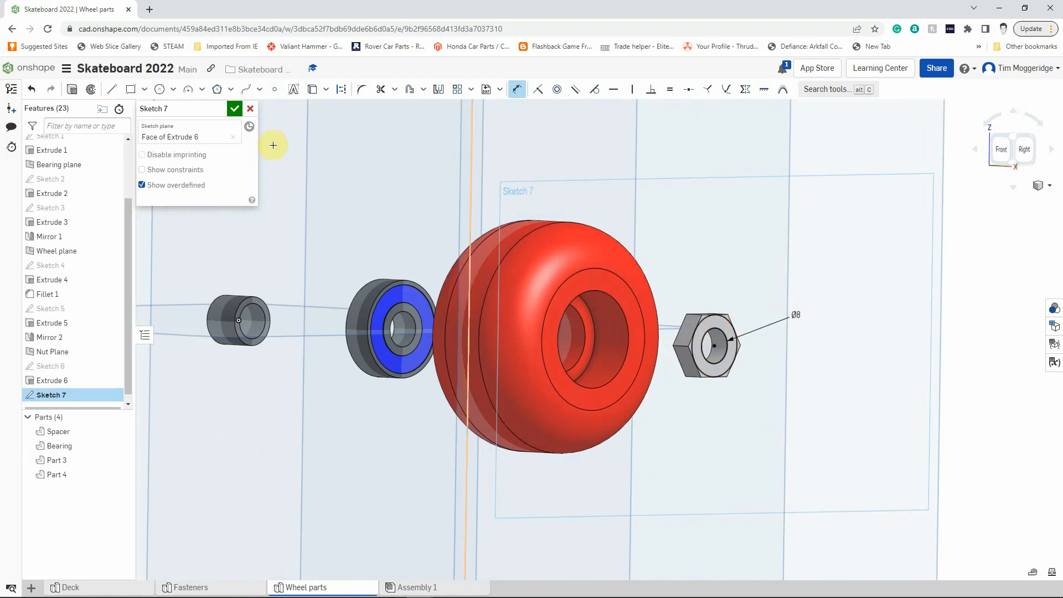
Extrude the ring between the two circles 2 mm outward from the nut's face, adding it to the nut part.
click(73, 89)
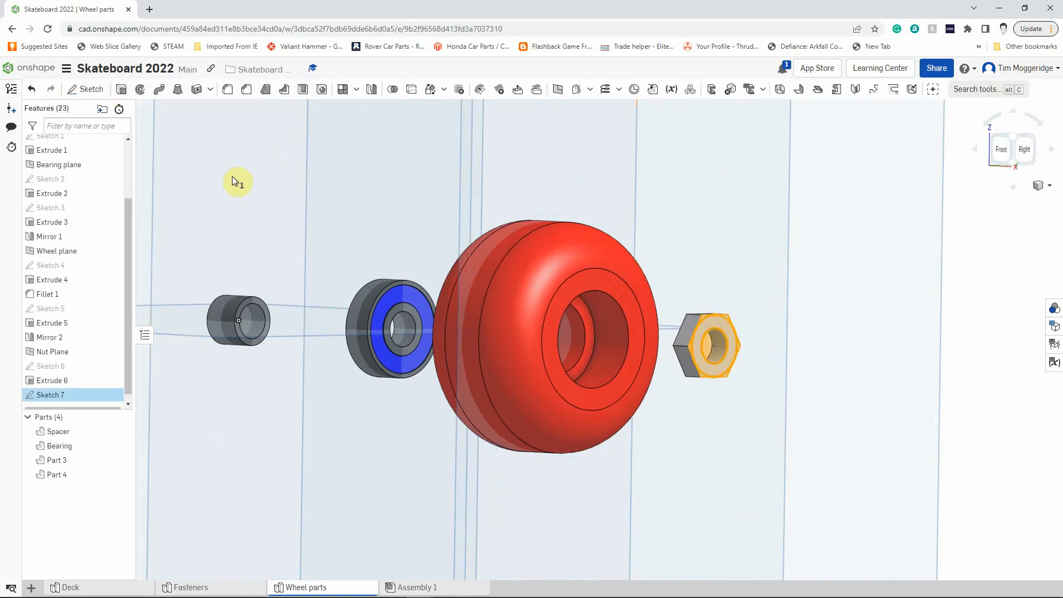
click(222, 199)
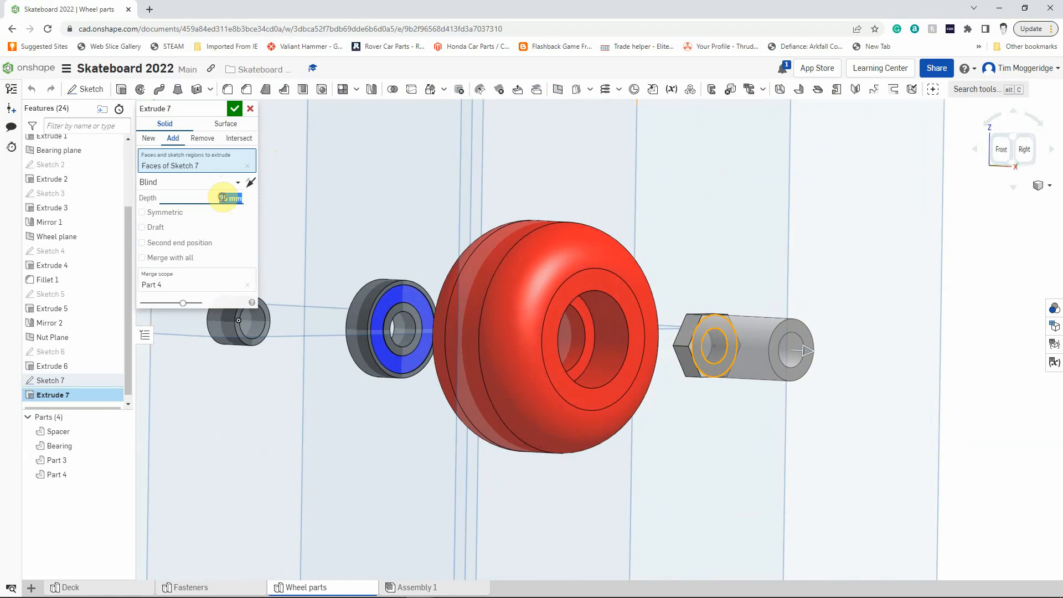
text(2)
key(Return)
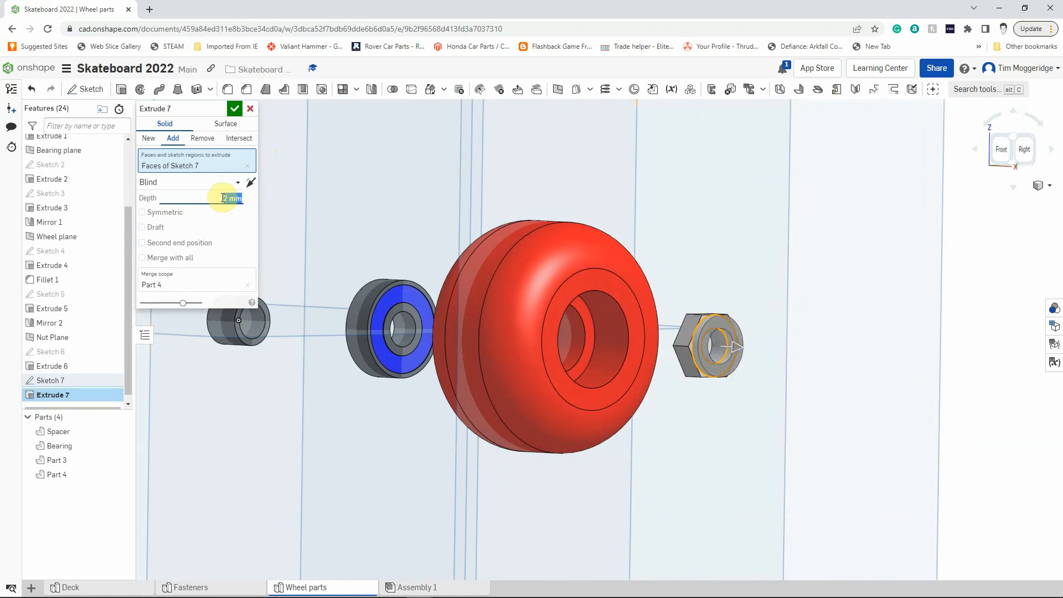
click(235, 109)
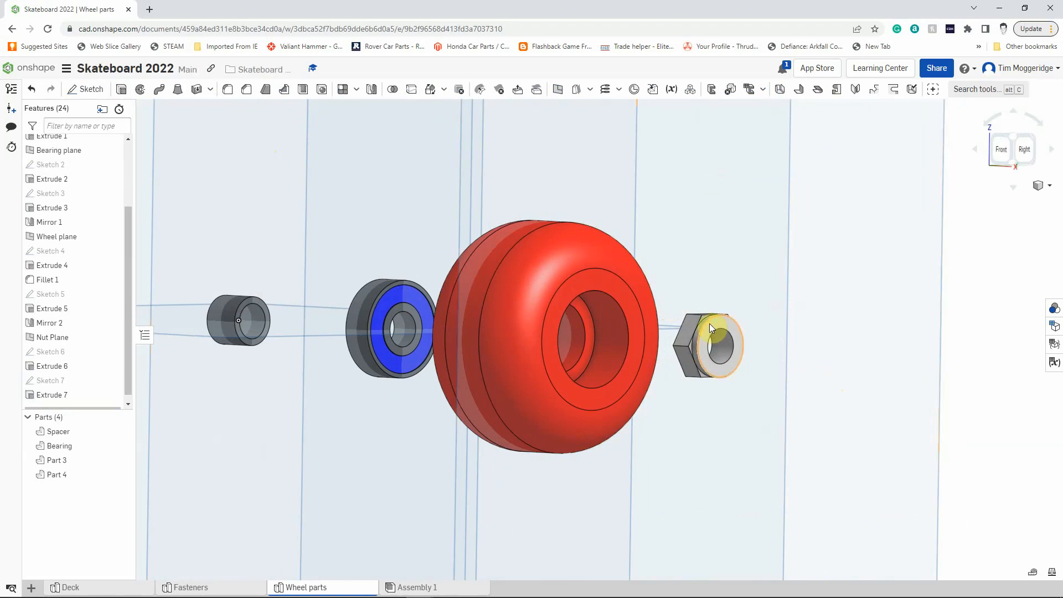
Fillet the outer circular edge of the nut's raised collar with a 1 mm radius.
click(229, 91)
click(224, 202)
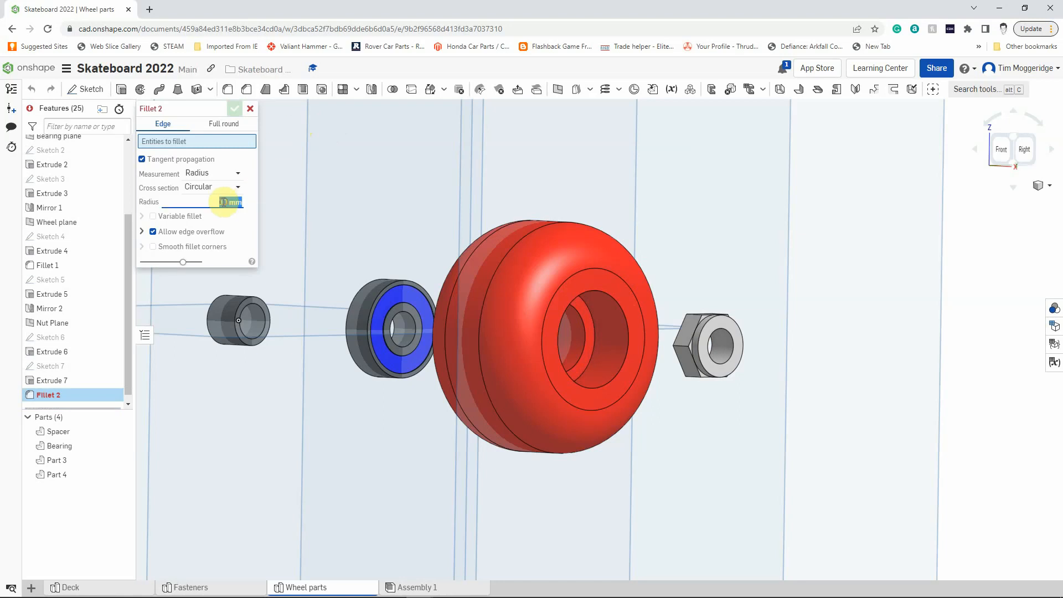
text(1)
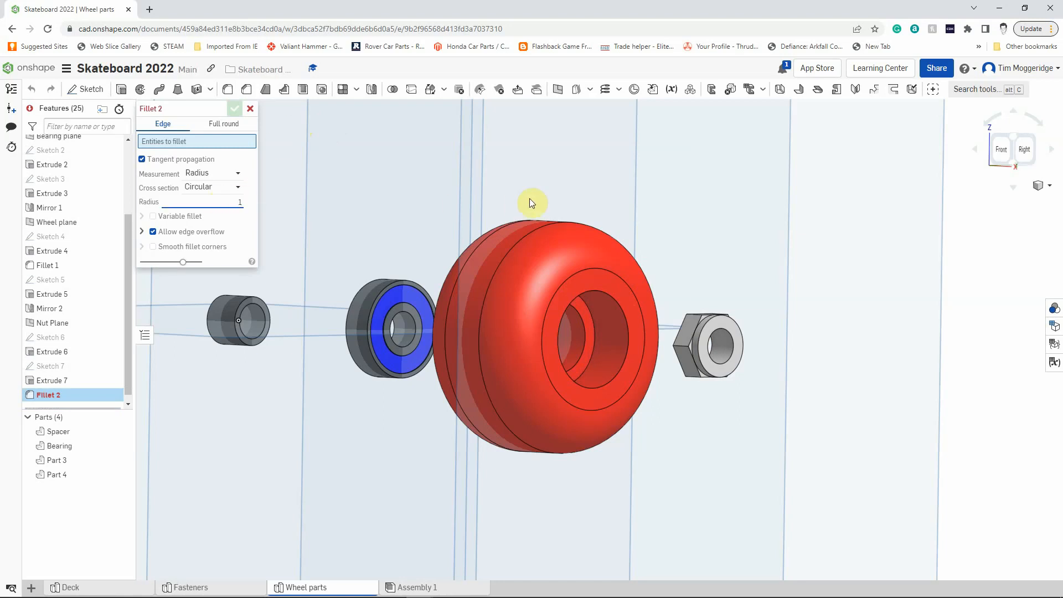
click(700, 338)
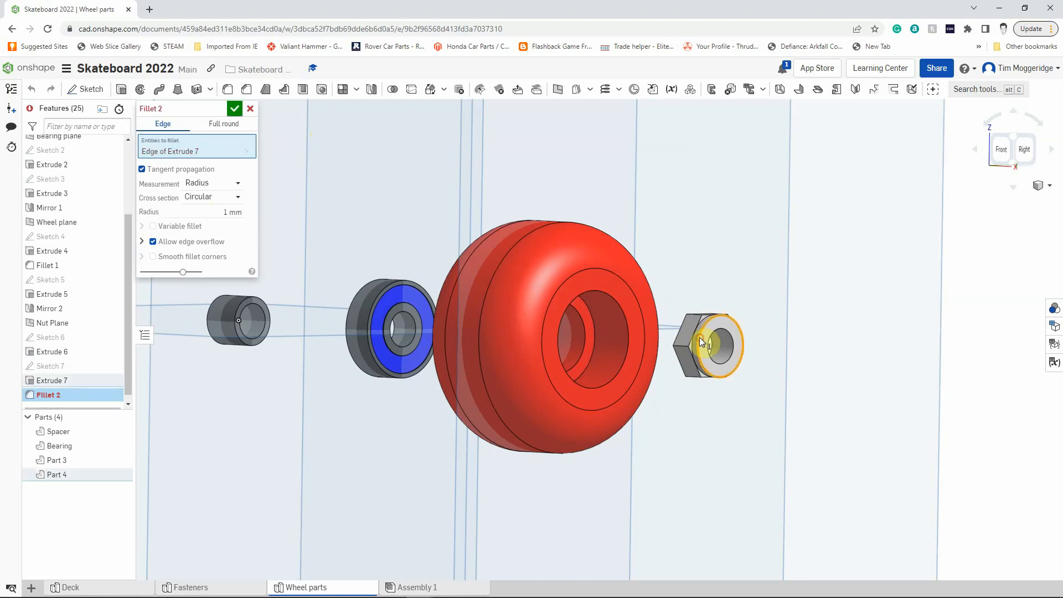
click(235, 109)
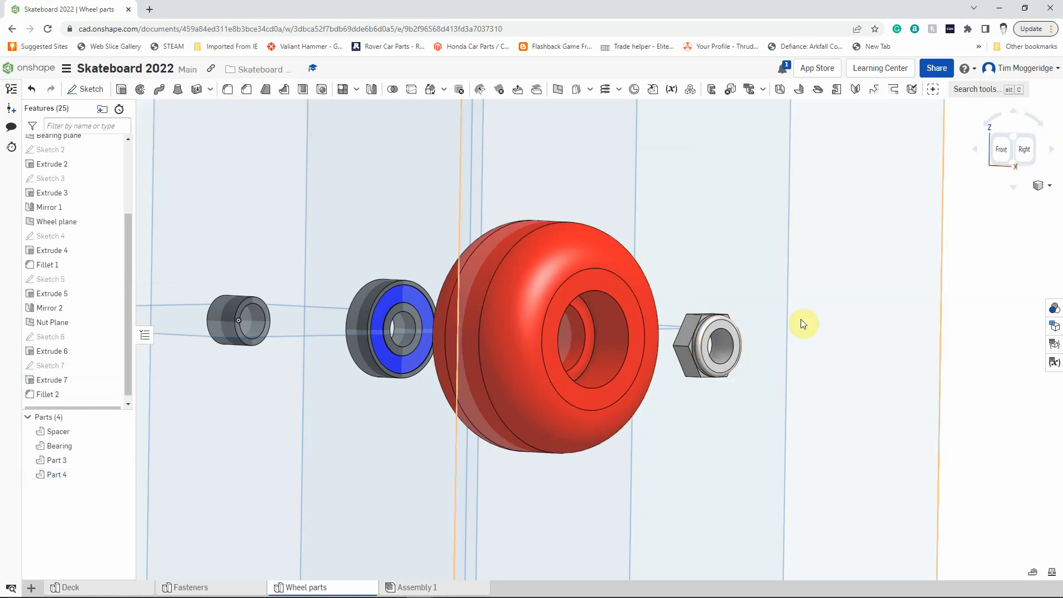
Start a new sketch on the Top plane and view it straight on.
scroll(712, 334, up, 5)
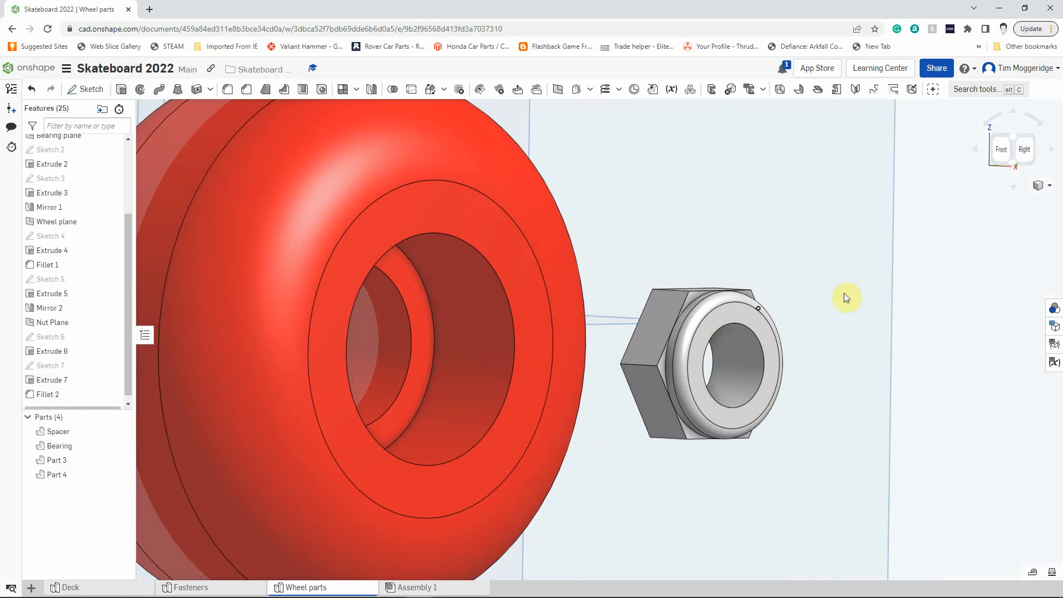
right_drag(615, 169, 628, 171)
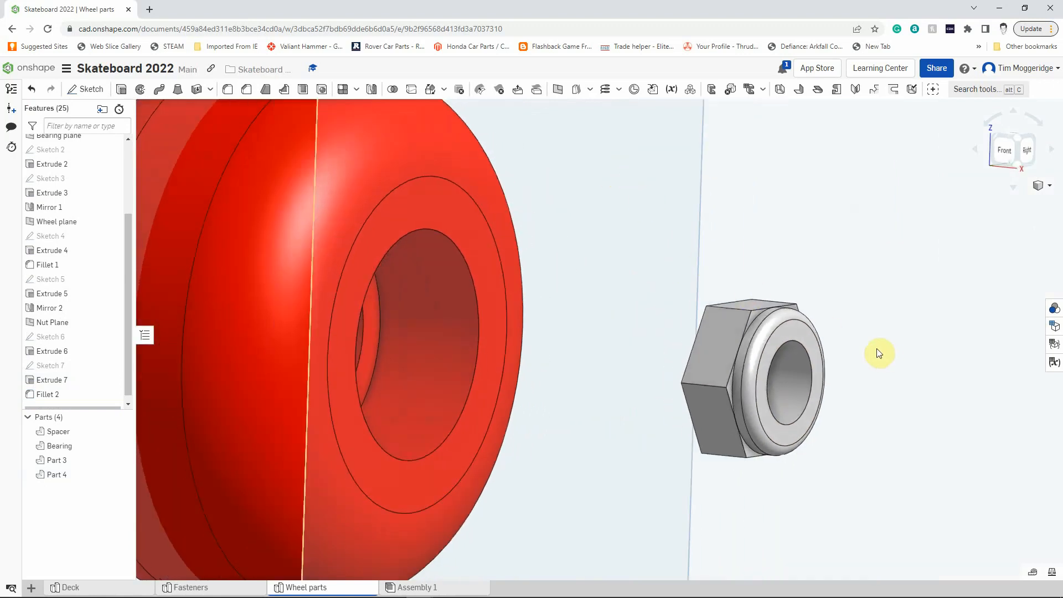
scroll(879, 348, down, 3)
scroll(881, 352, down, 3)
scroll(935, 397, down, 2)
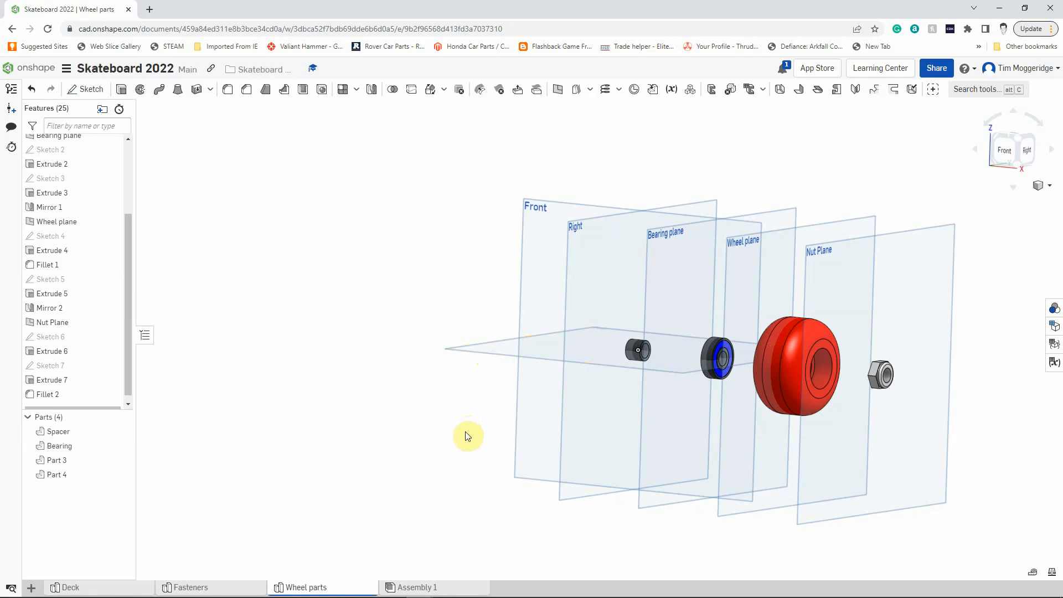
right_click(494, 348)
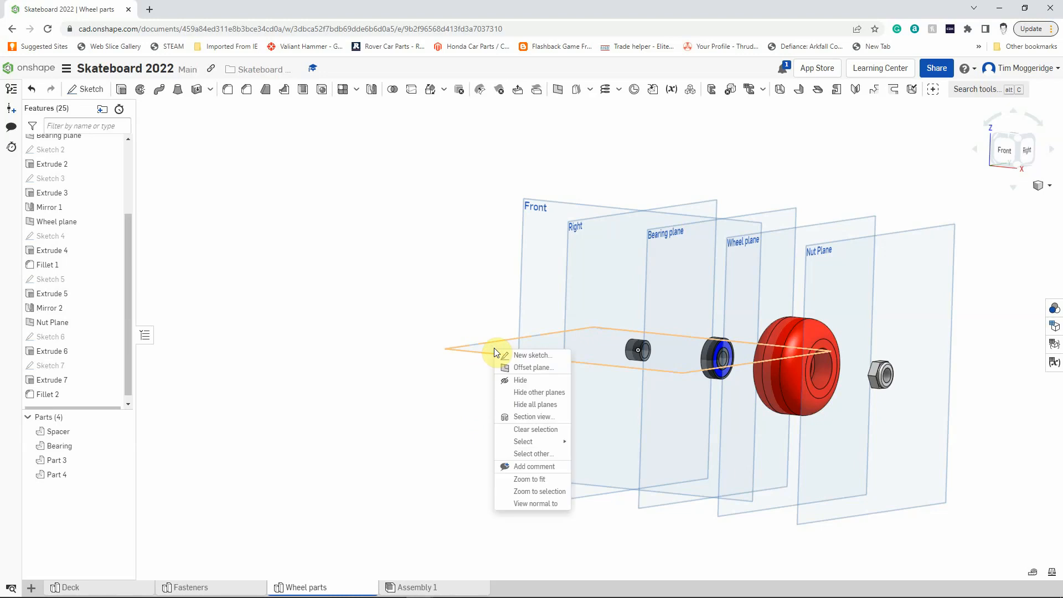
click(513, 355)
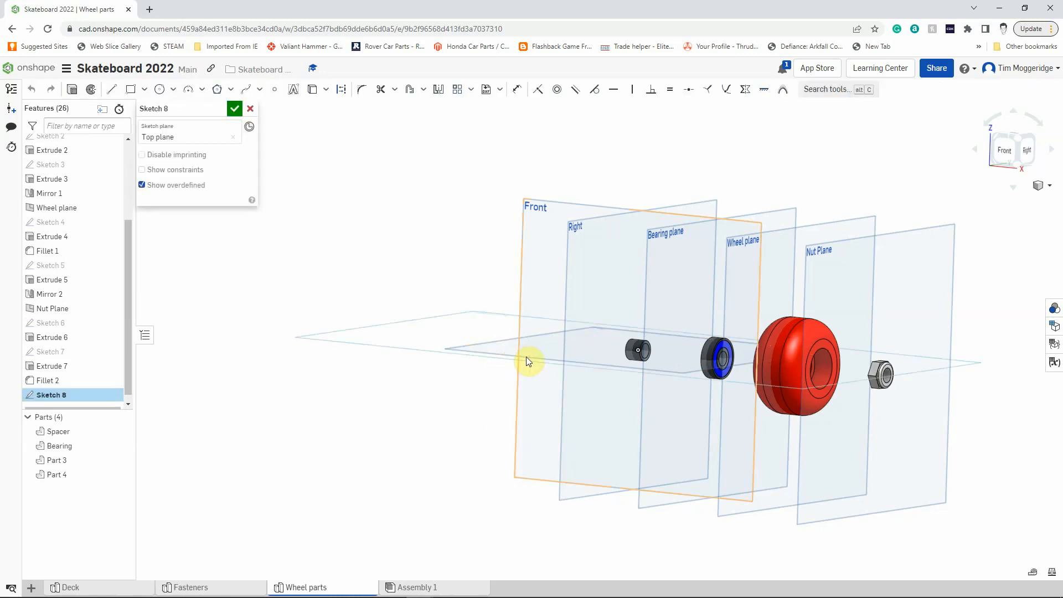
key(n)
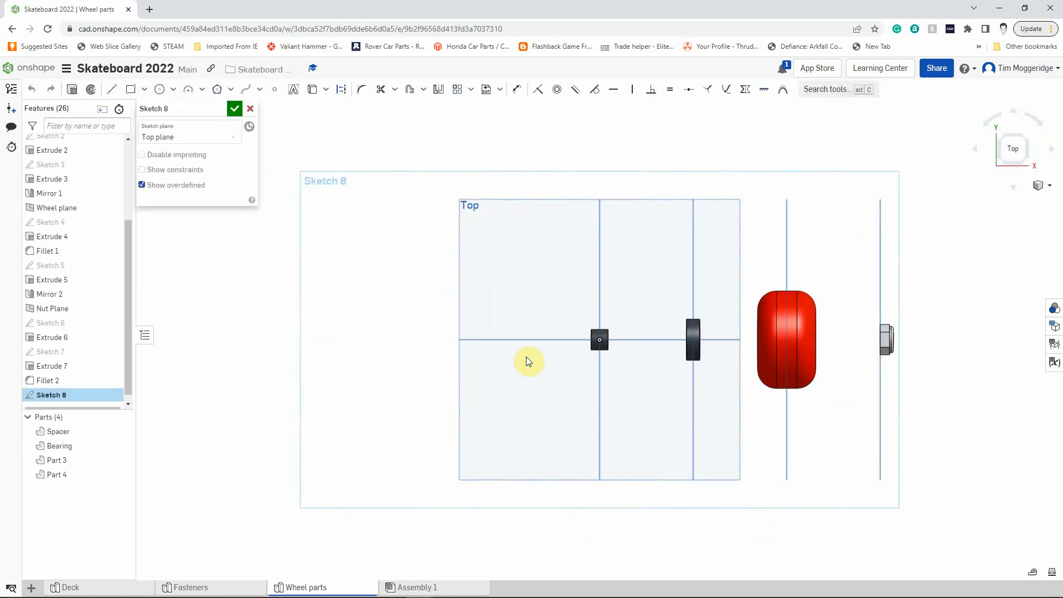
Draw a closed triangle about 2.2 mm long and 1.5 mm high inside the nut's upper corner on the collar side.
scroll(910, 349, up, 4)
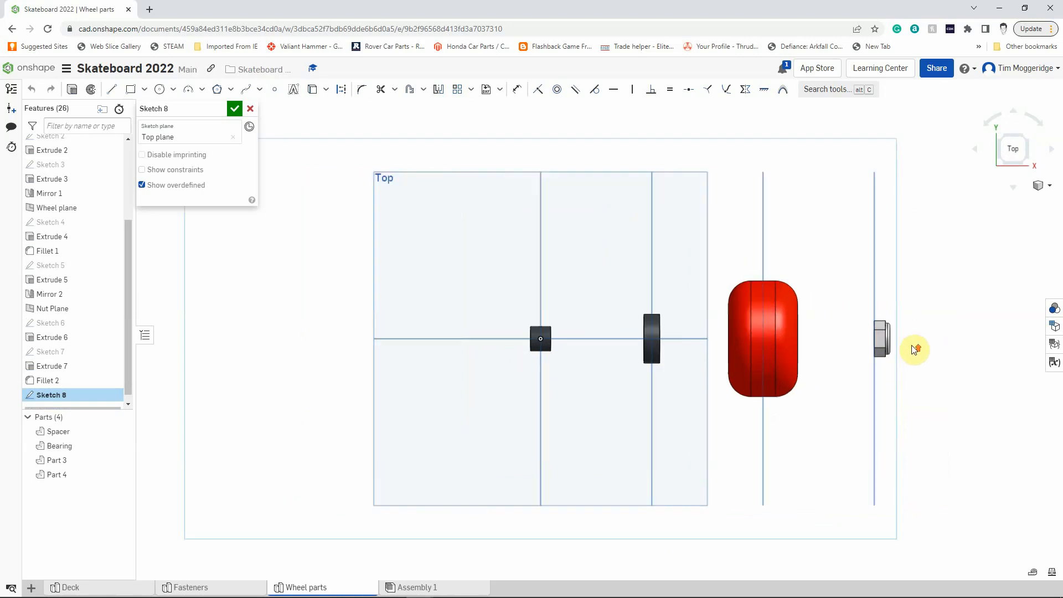
scroll(913, 353, up, 6)
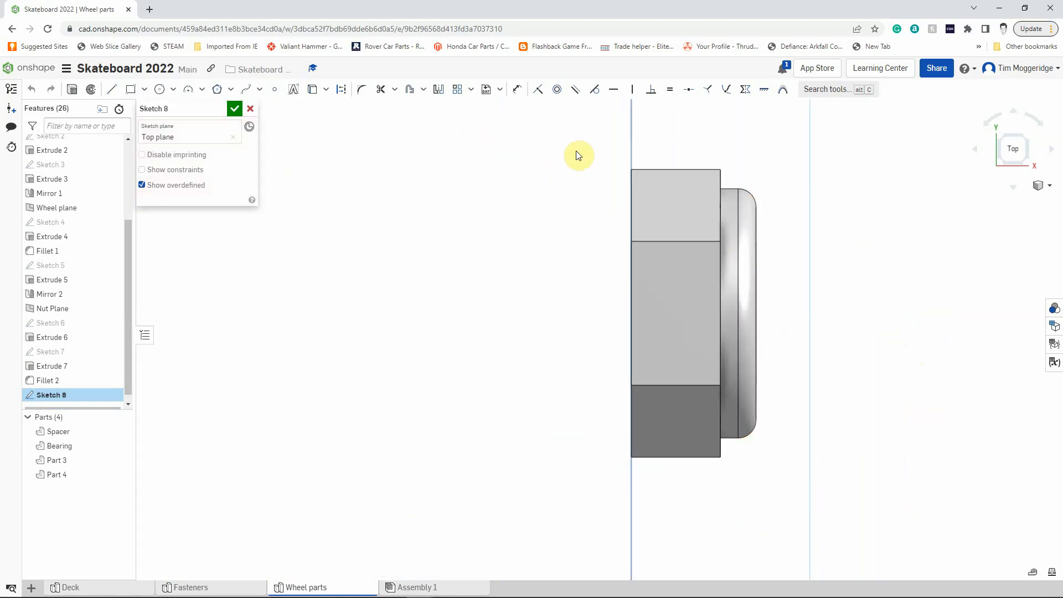
click(112, 90)
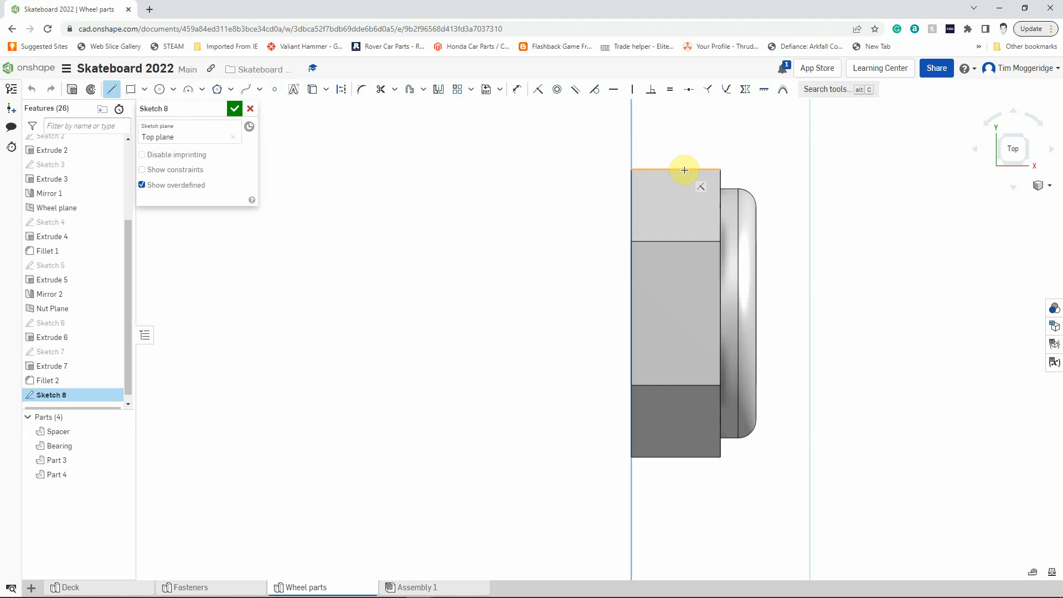
click(719, 169)
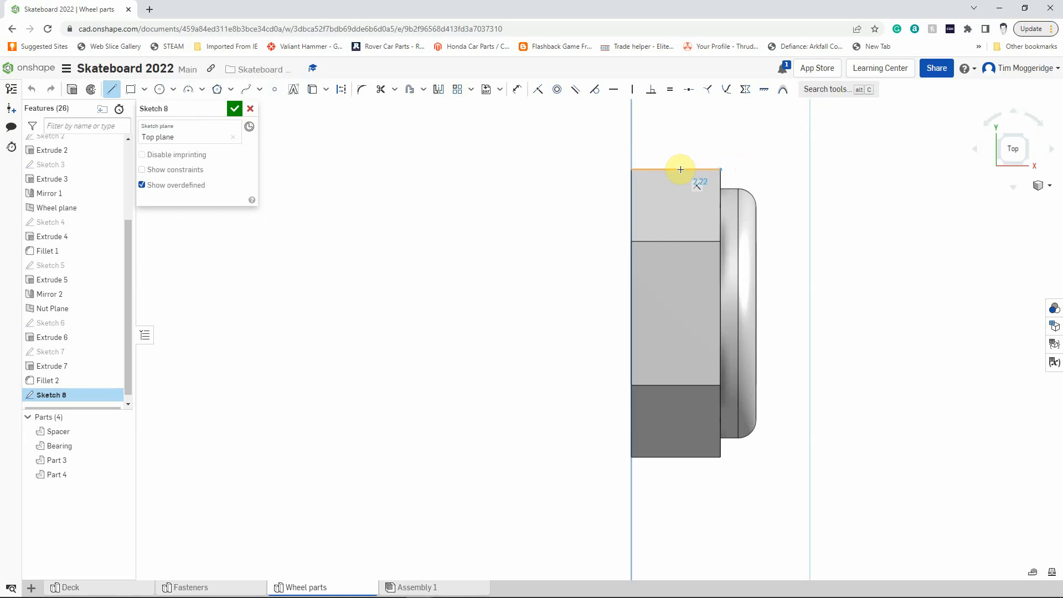
click(681, 169)
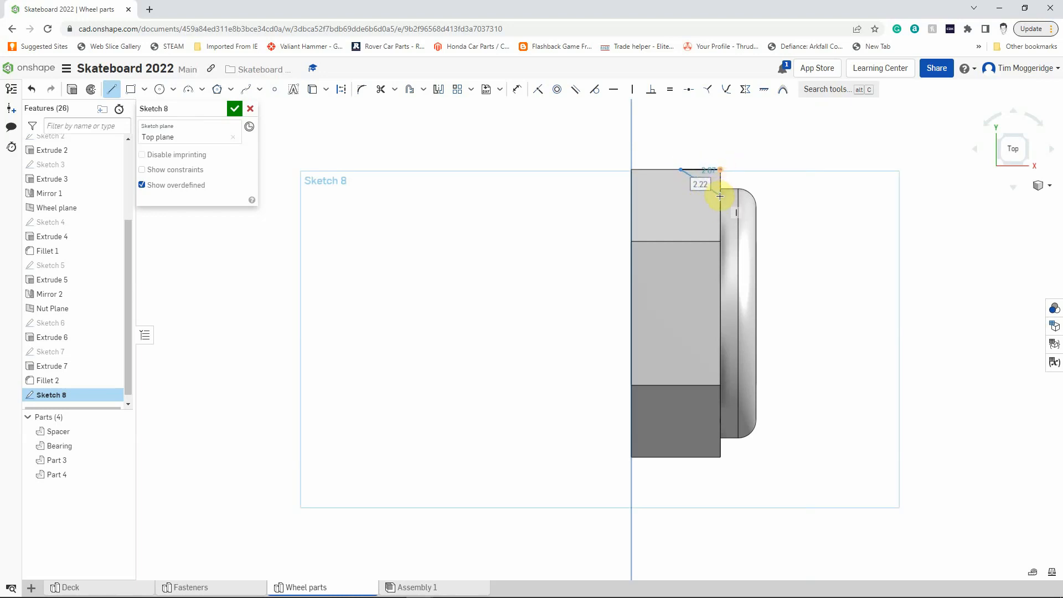
click(720, 196)
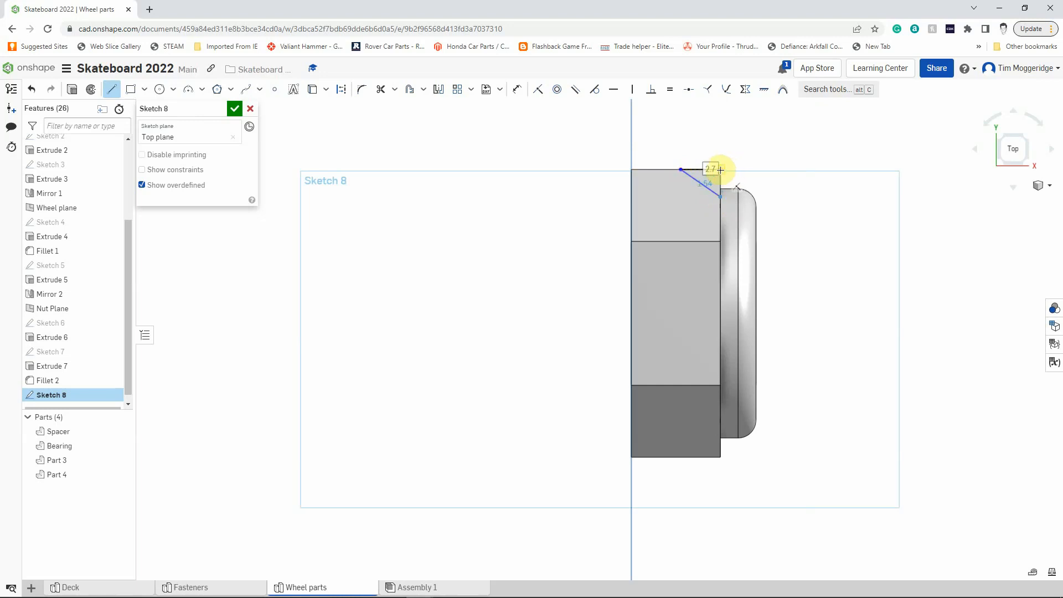
click(720, 169)
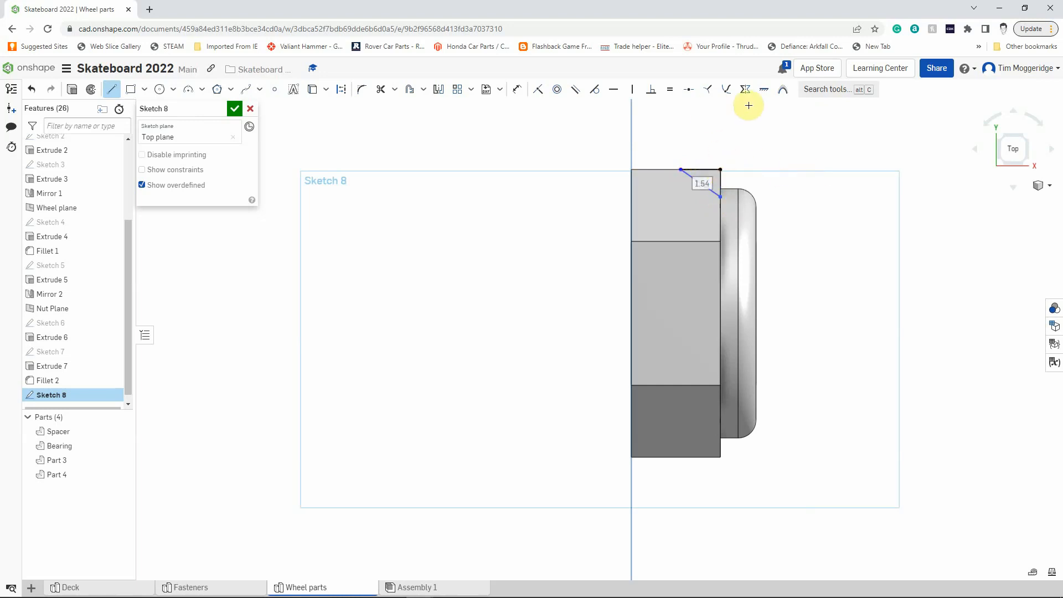
Dimension the angle between the triangle's horizontal side and its sloped side to 45°.
click(516, 90)
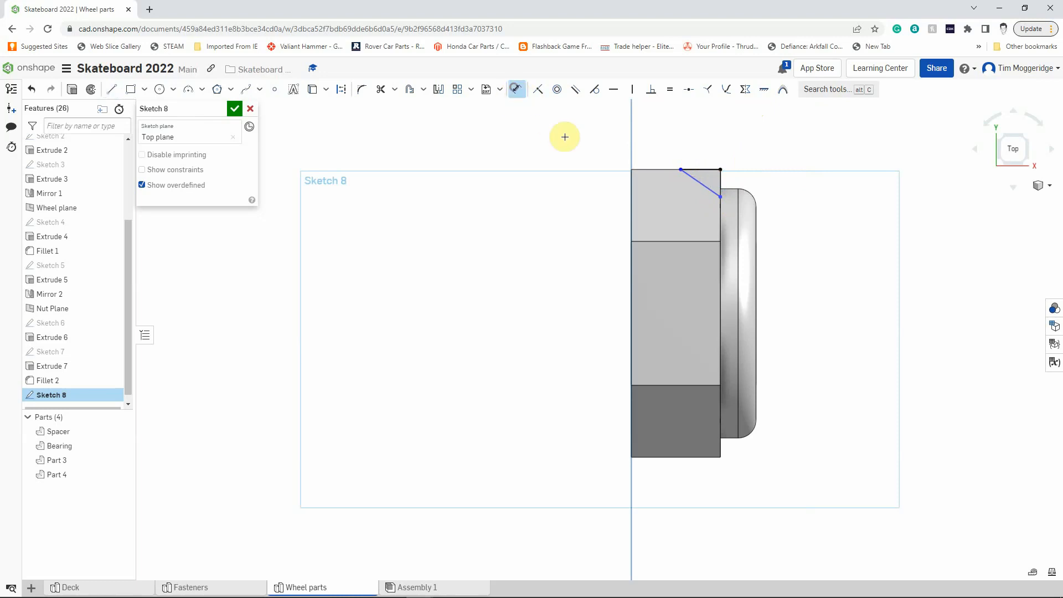
click(706, 169)
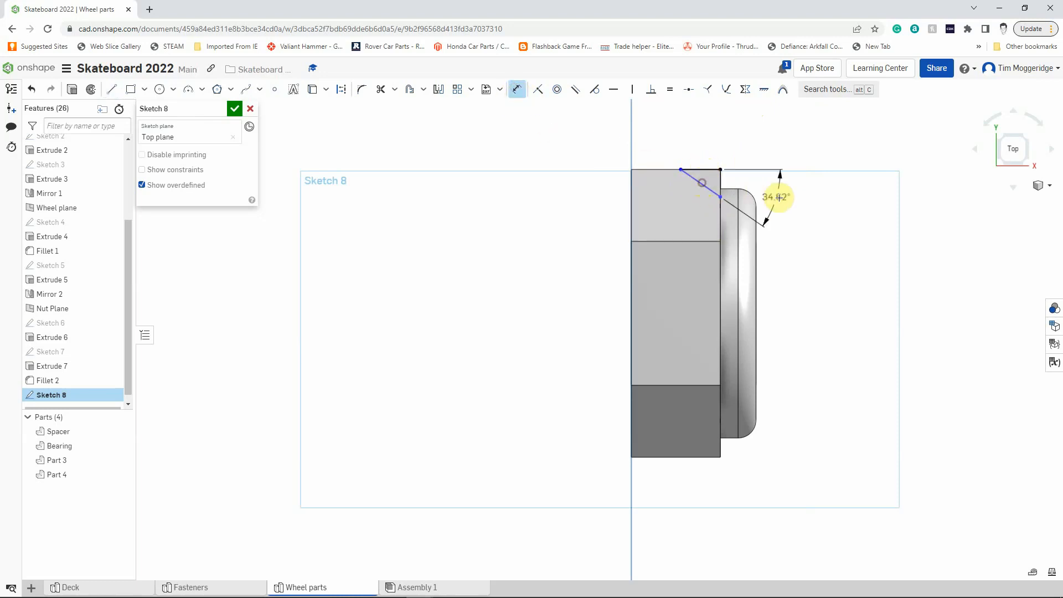
click(814, 210)
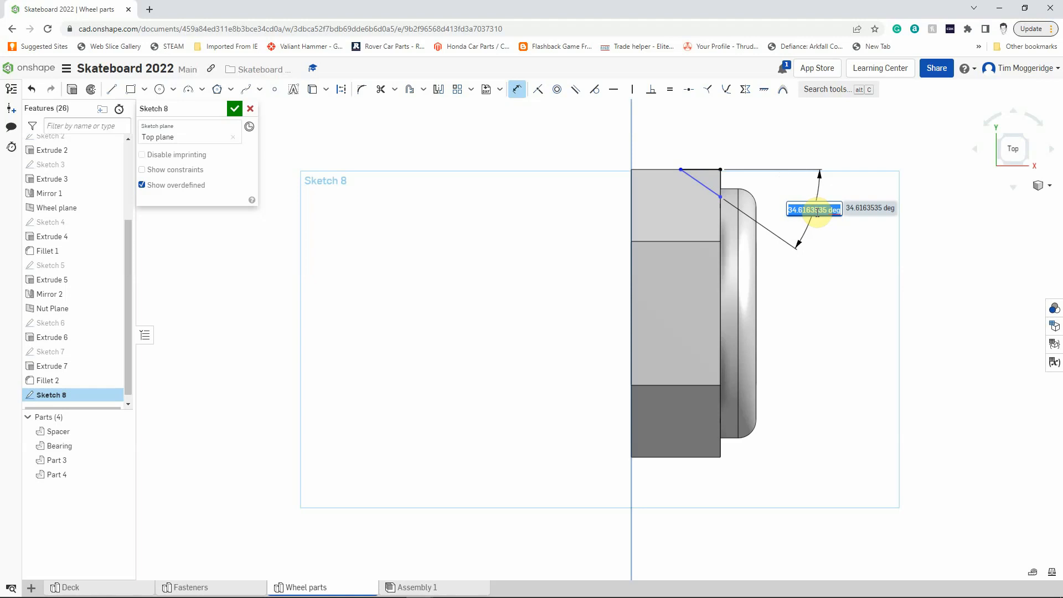
text(45)
key(Return)
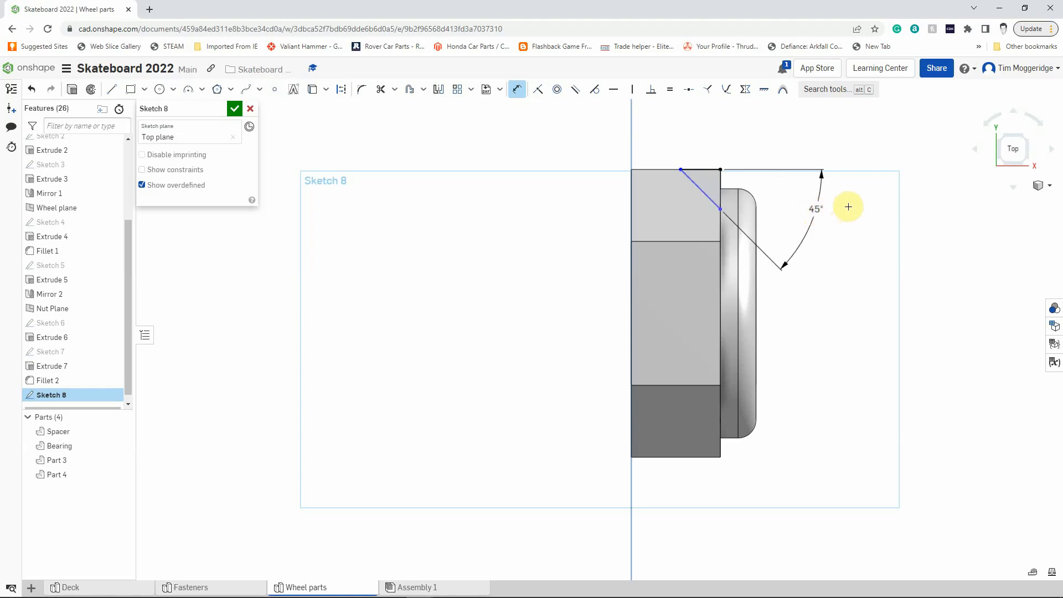
Dimension the triangle's horizontal side to 1 mm.
click(702, 167)
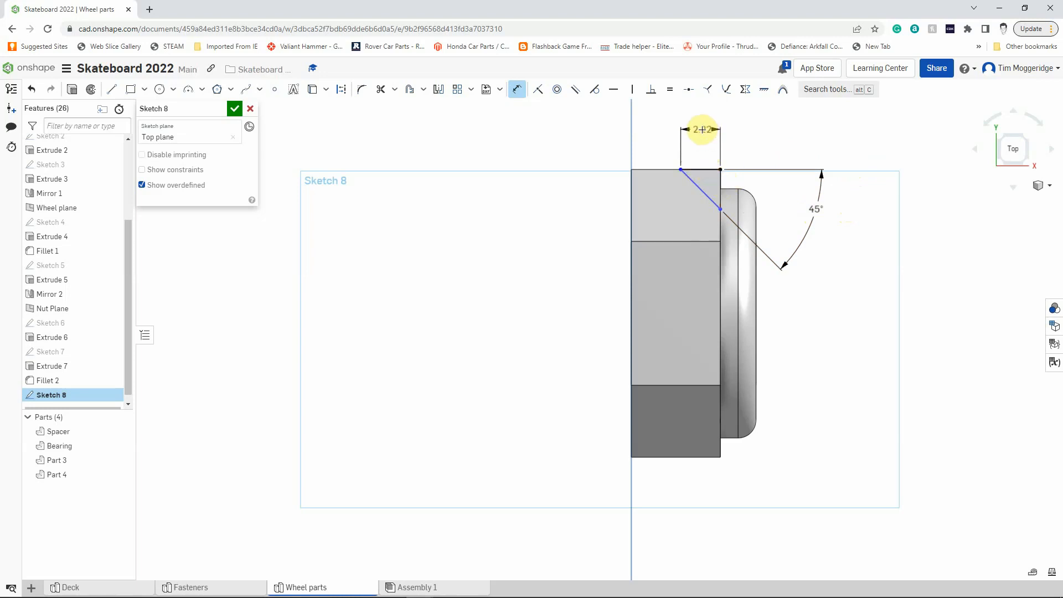
click(701, 130)
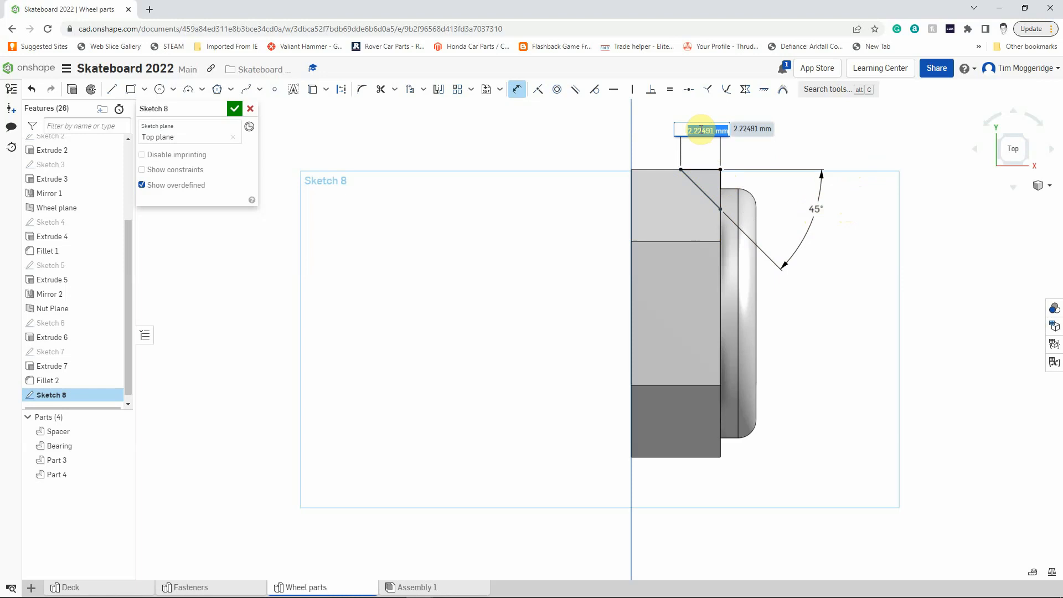
text(1)
key(Return)
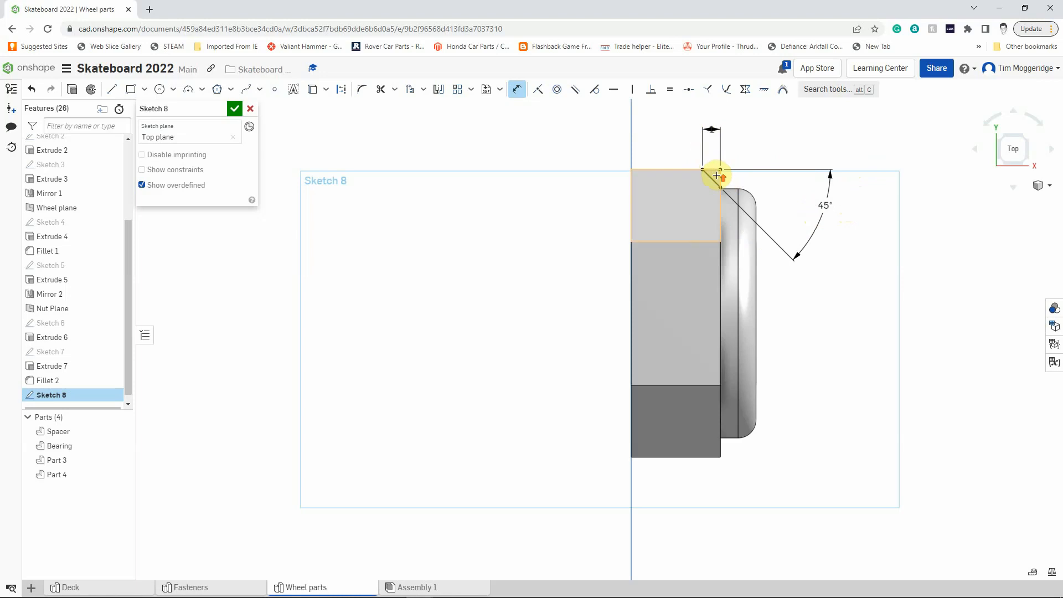
scroll(723, 177, up, 1)
scroll(731, 165, down, 1)
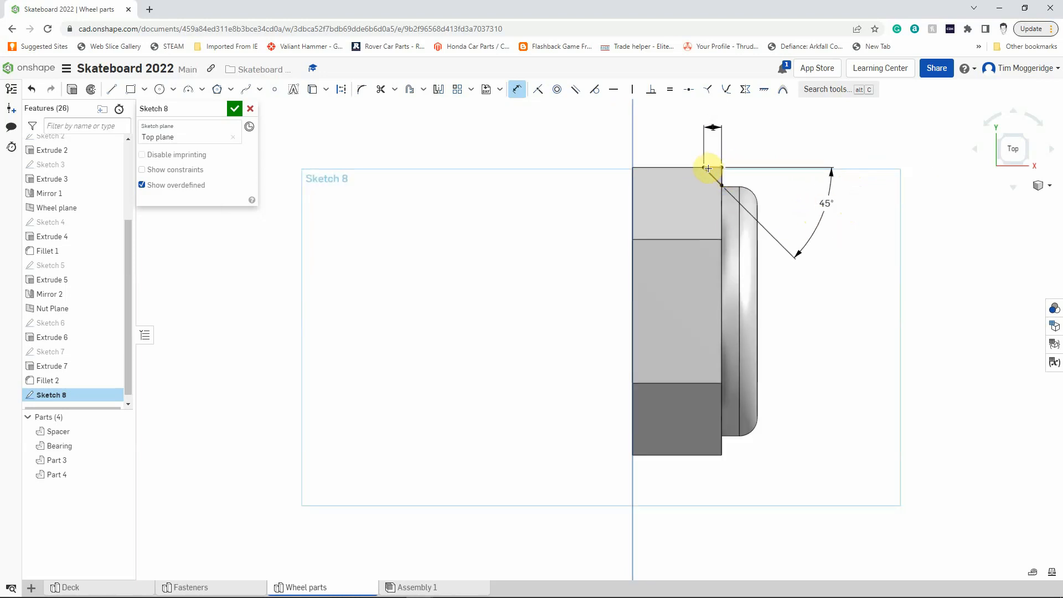
click(721, 183)
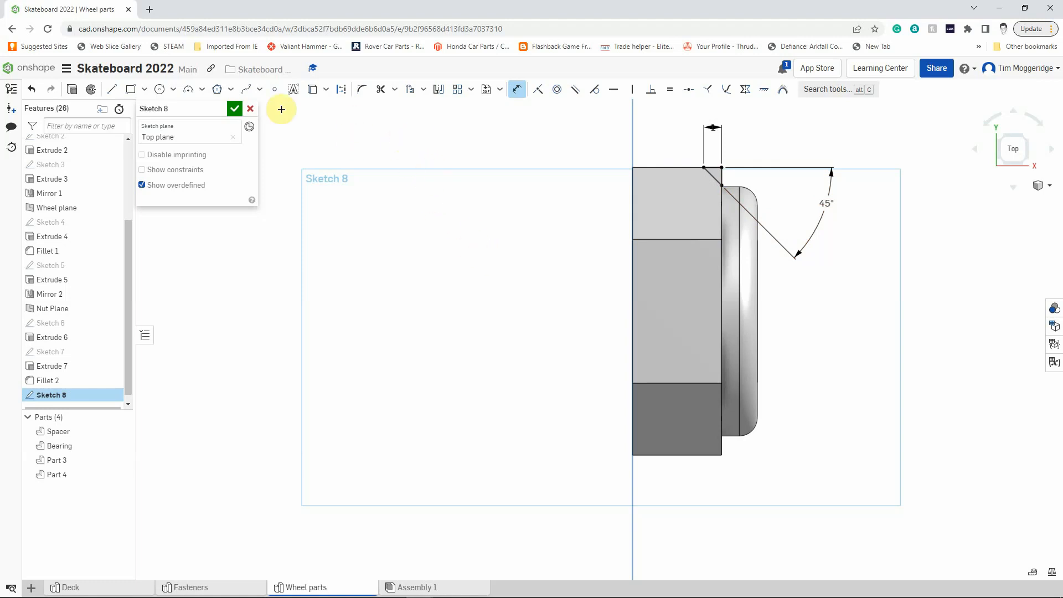
Draw a horizontal construction line about 9.6 mm long through the nut's centre, extending past both ends of the nut.
click(112, 90)
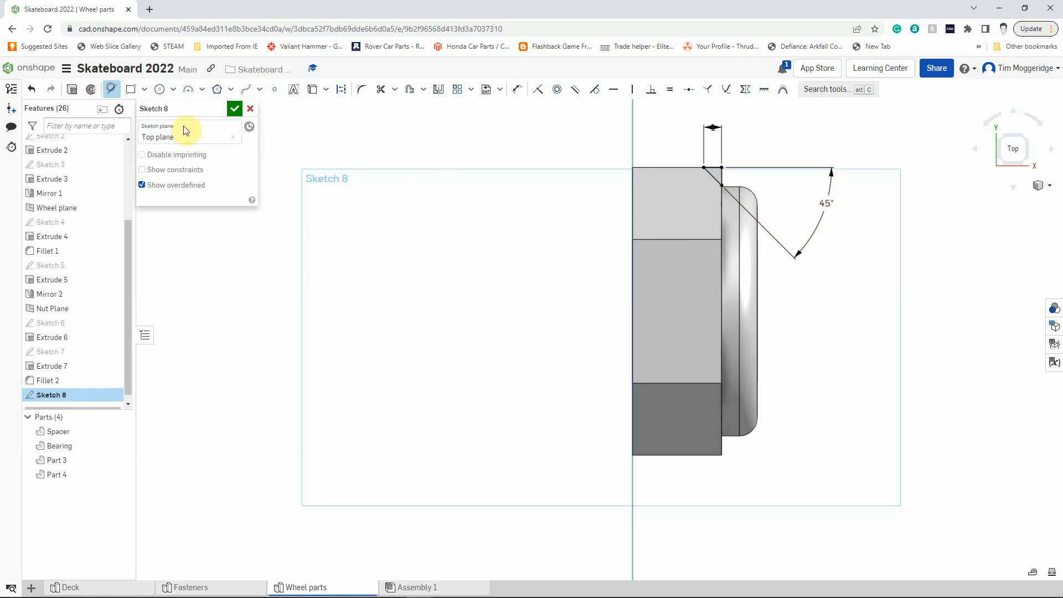
click(342, 91)
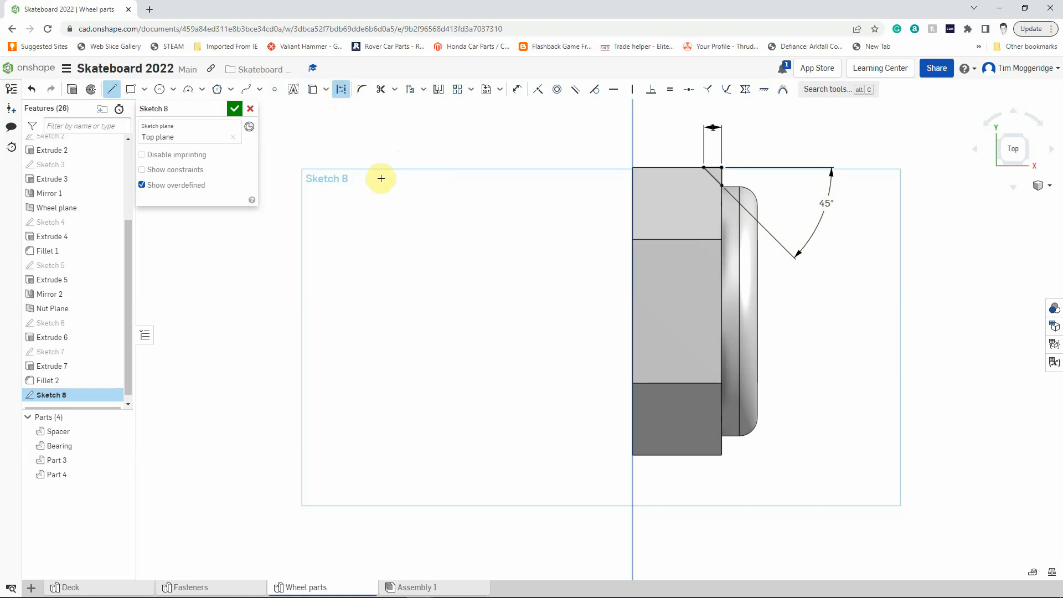
click(619, 312)
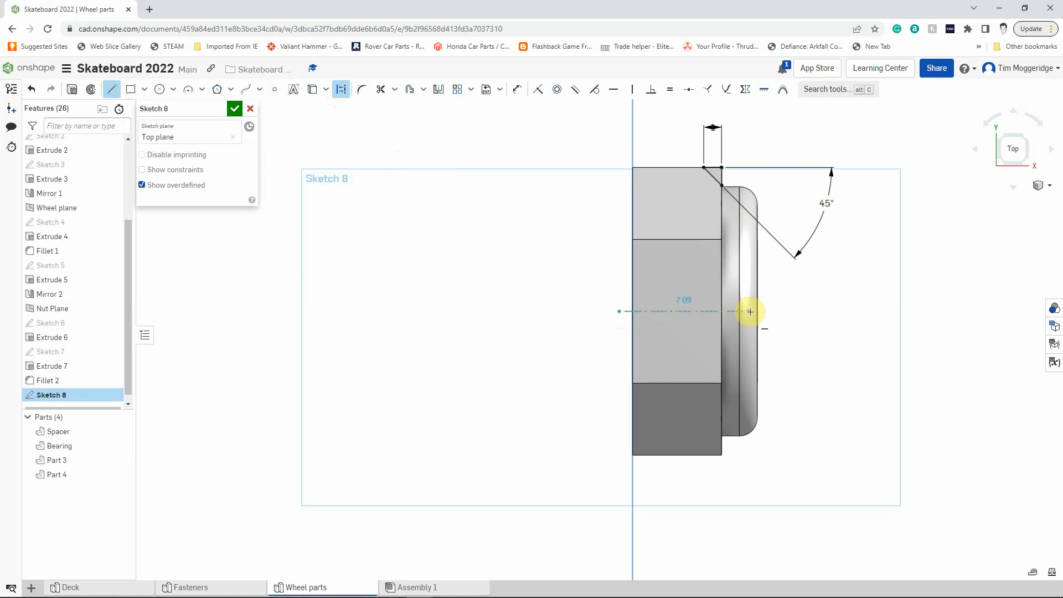
click(791, 311)
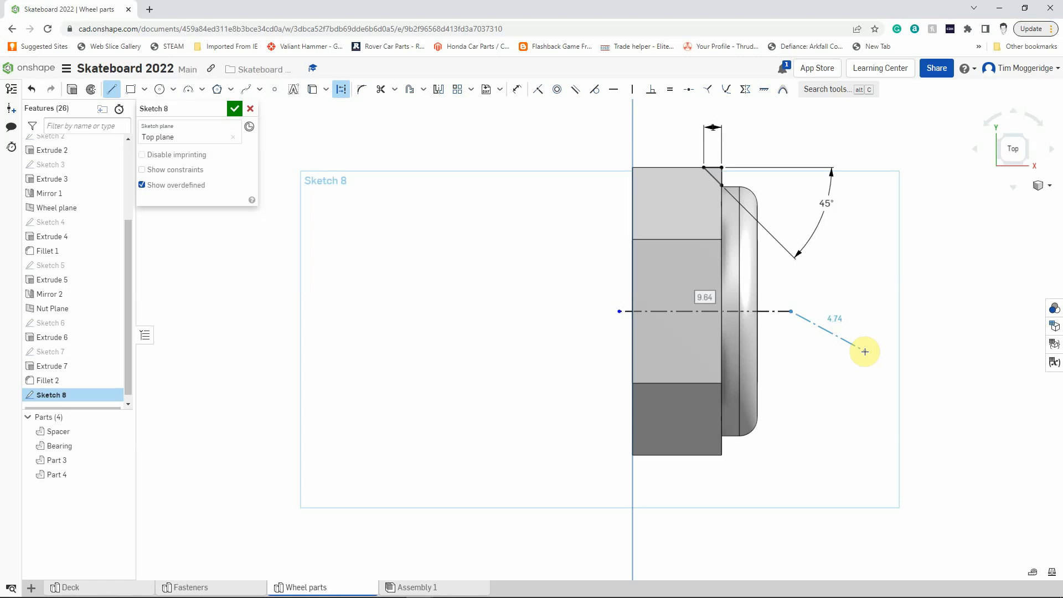
key(Escape)
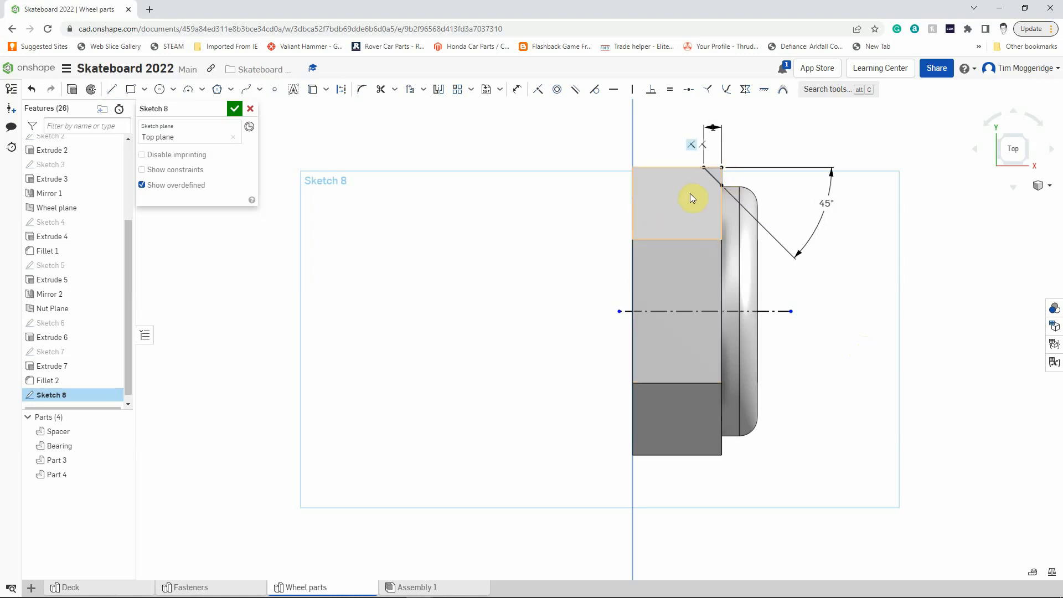
Revolve the triangle a full turn about the construction line, removing material to chamfer the nut's hexagon corners.
right_drag(930, 284, 912, 290)
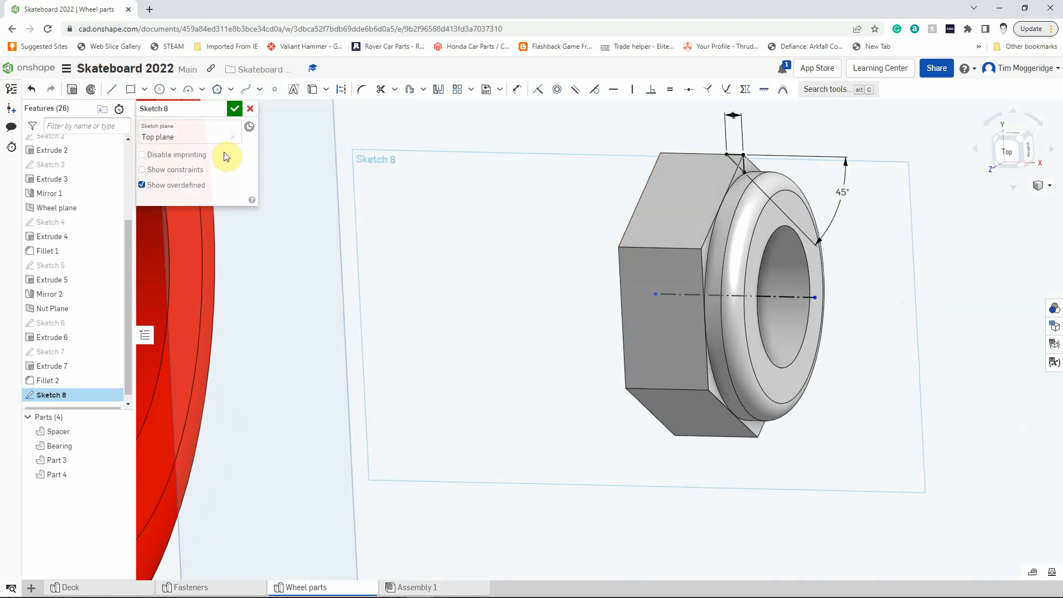
click(91, 90)
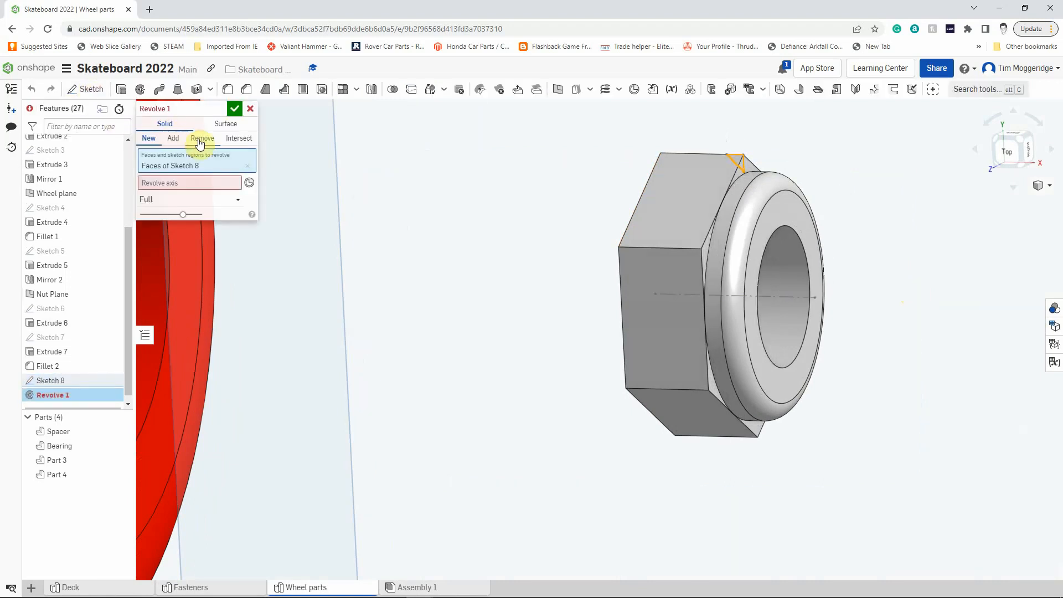
click(202, 140)
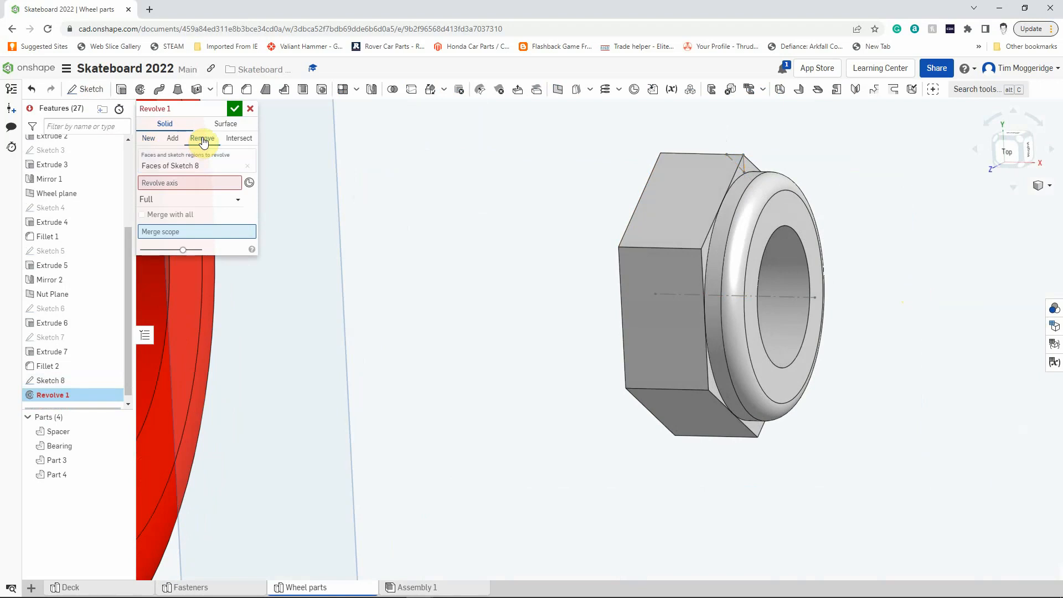
click(181, 182)
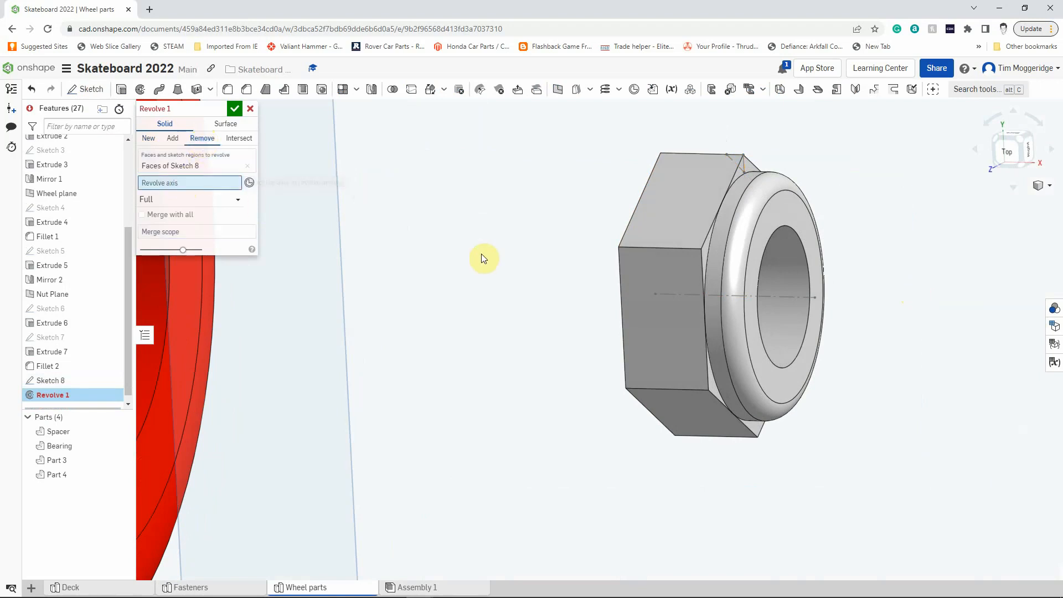
click(774, 297)
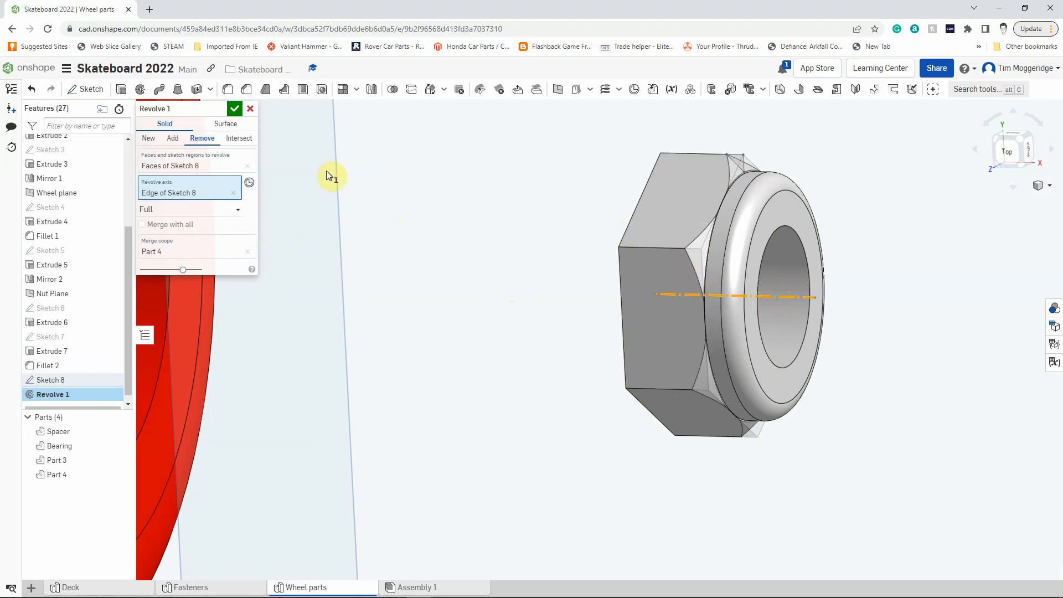
click(233, 109)
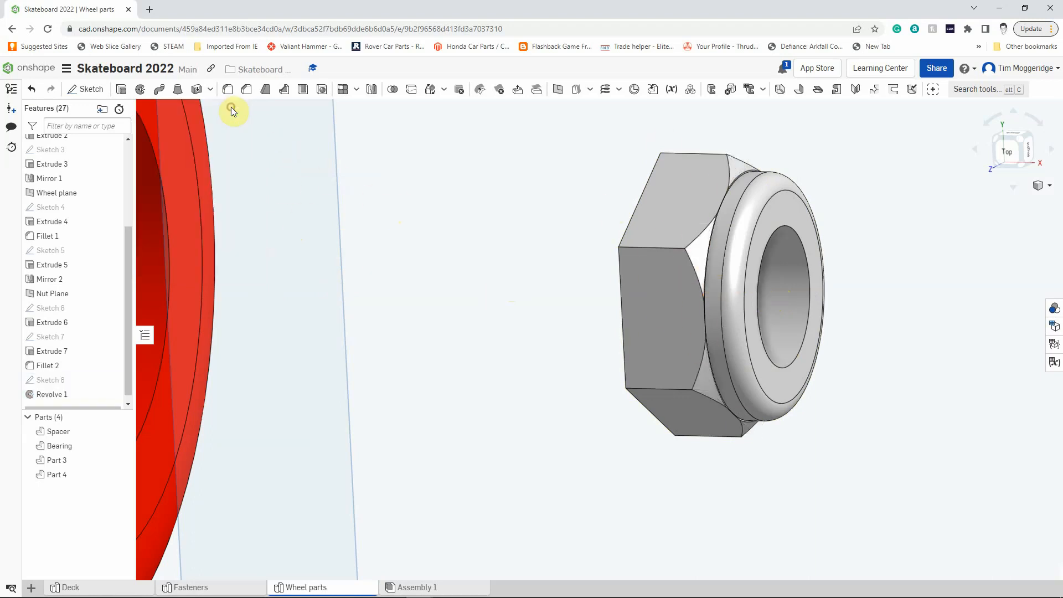
mouse_move(492, 273)
right_down()
mouse_move(474, 272)
mouse_move(489, 281)
right_up()
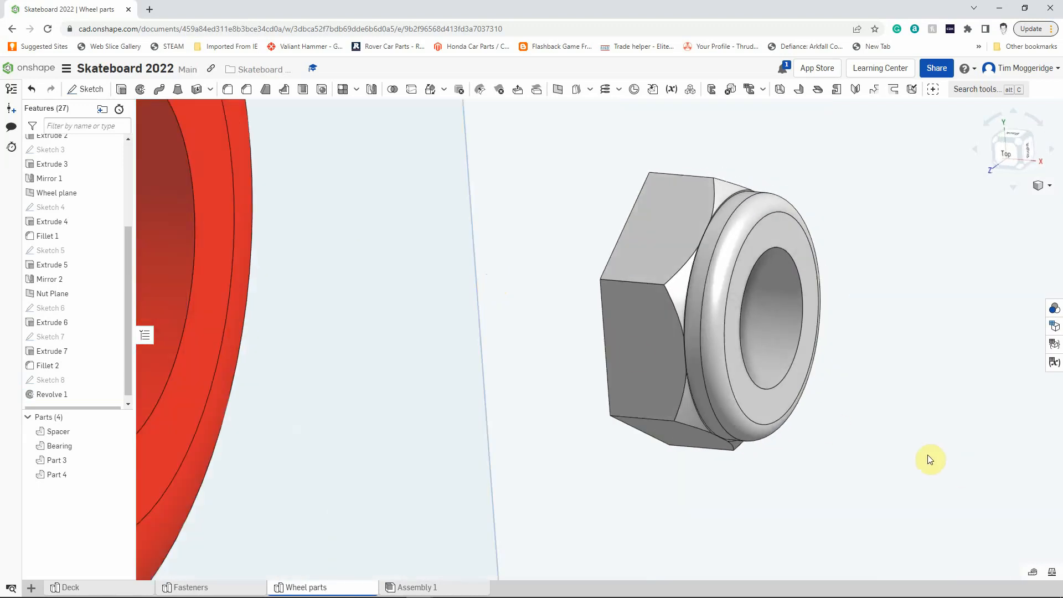
scroll(910, 441, down, 2)
scroll(912, 445, up, 3)
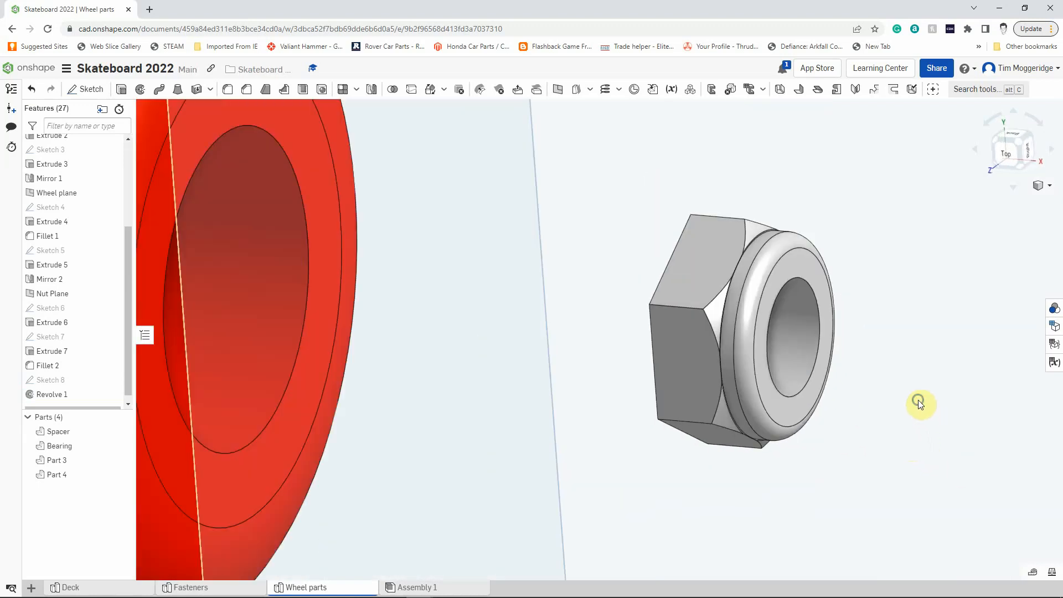
Sketch a circle about 10.8 mm in diameter on the nut's collar end face, centred on the bore.
right_drag(918, 399, 864, 365)
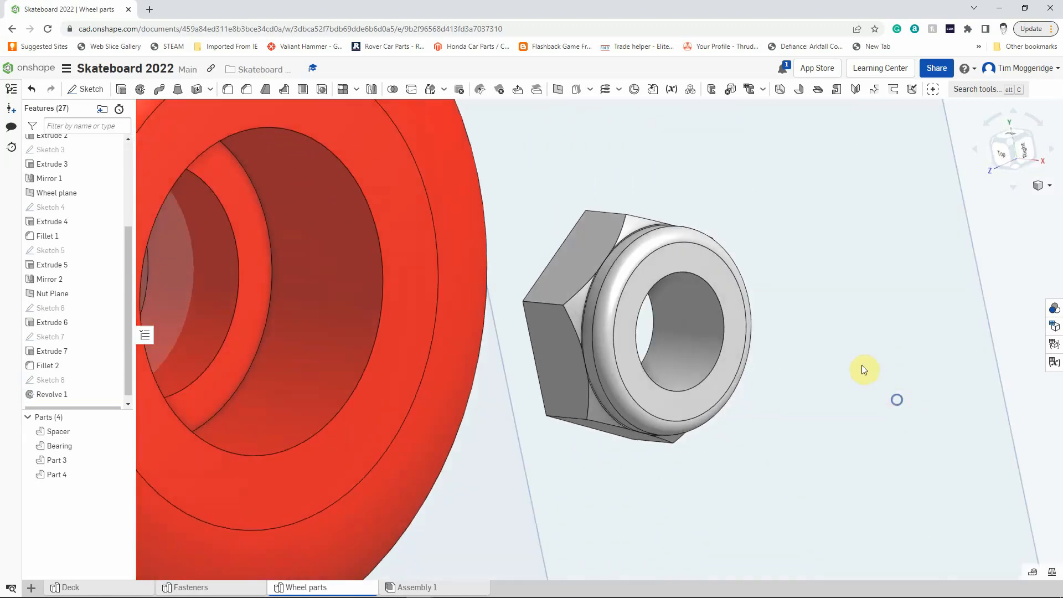
right_click(711, 268)
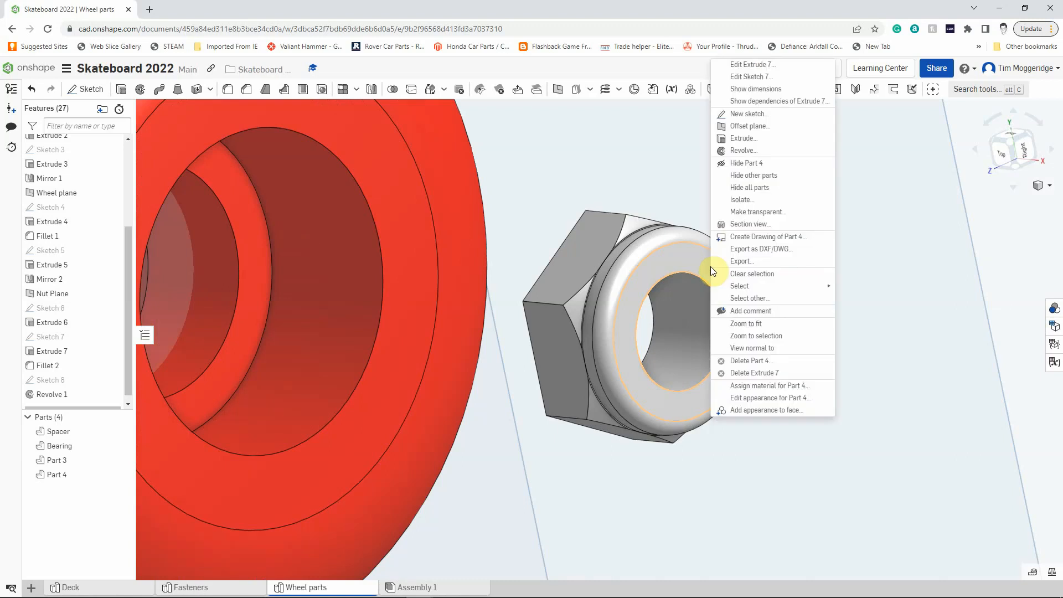
click(738, 113)
key(n)
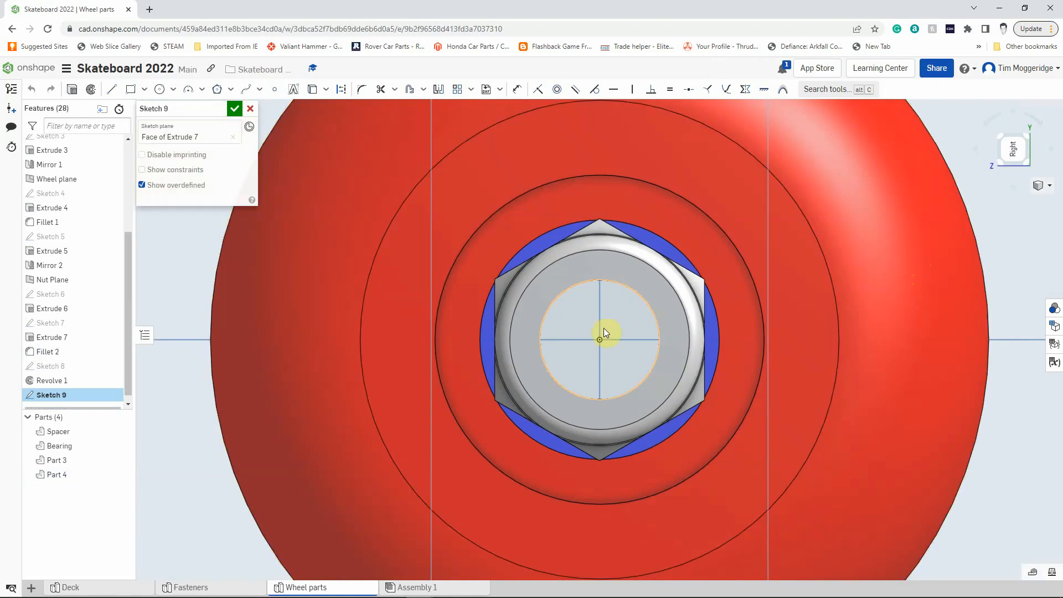
click(160, 90)
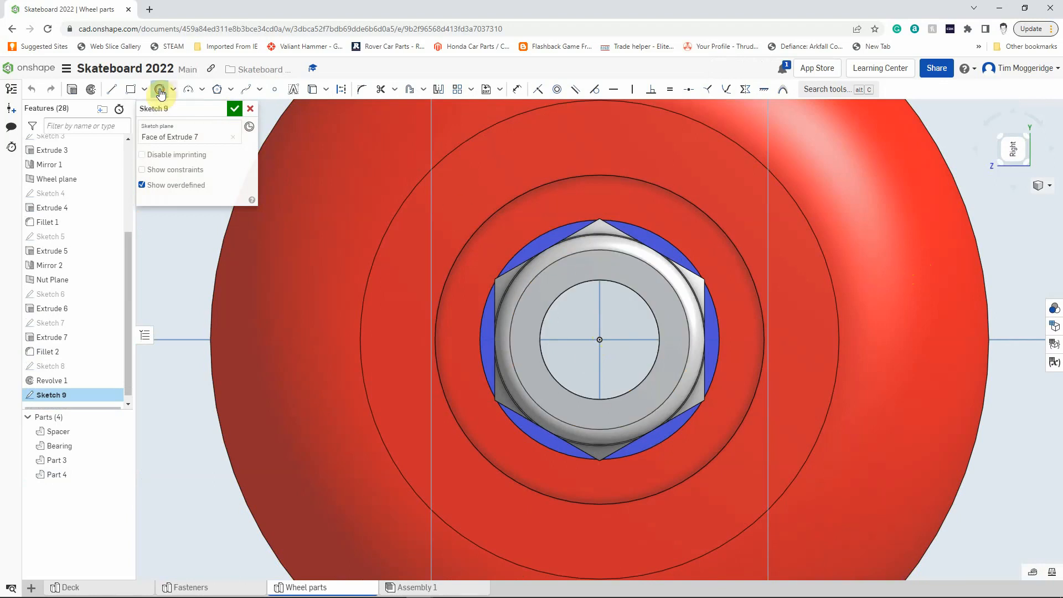
click(600, 340)
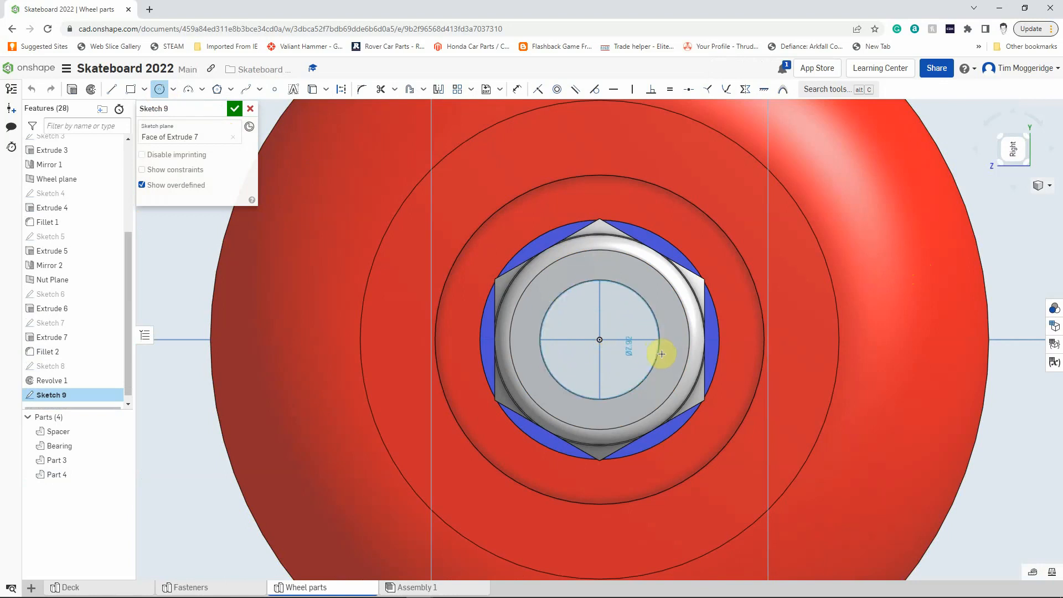
click(680, 354)
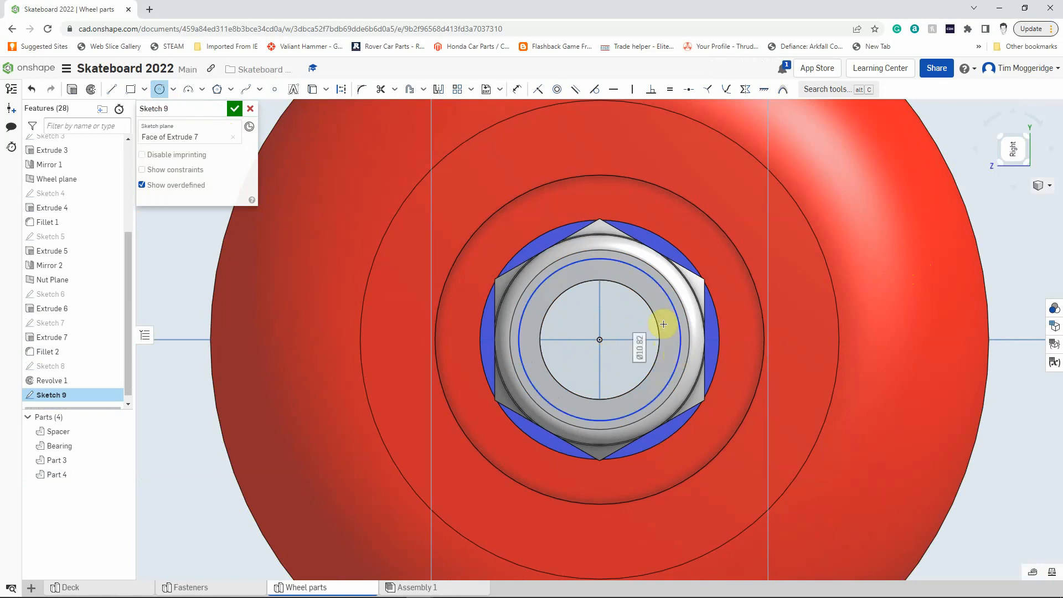
Dimension the sketched circle's diameter to 11 mm.
click(517, 90)
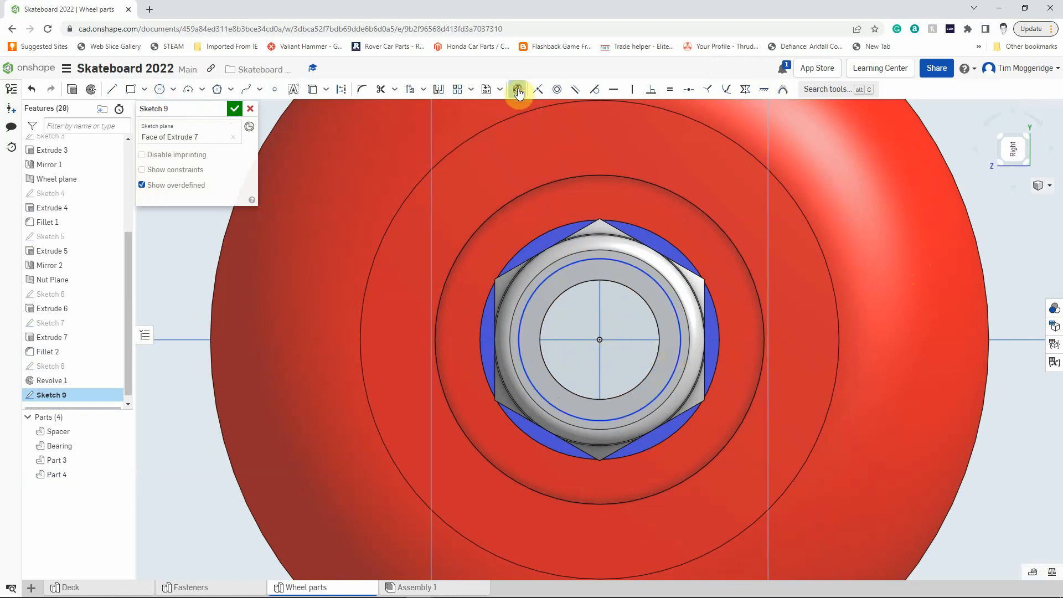
click(664, 291)
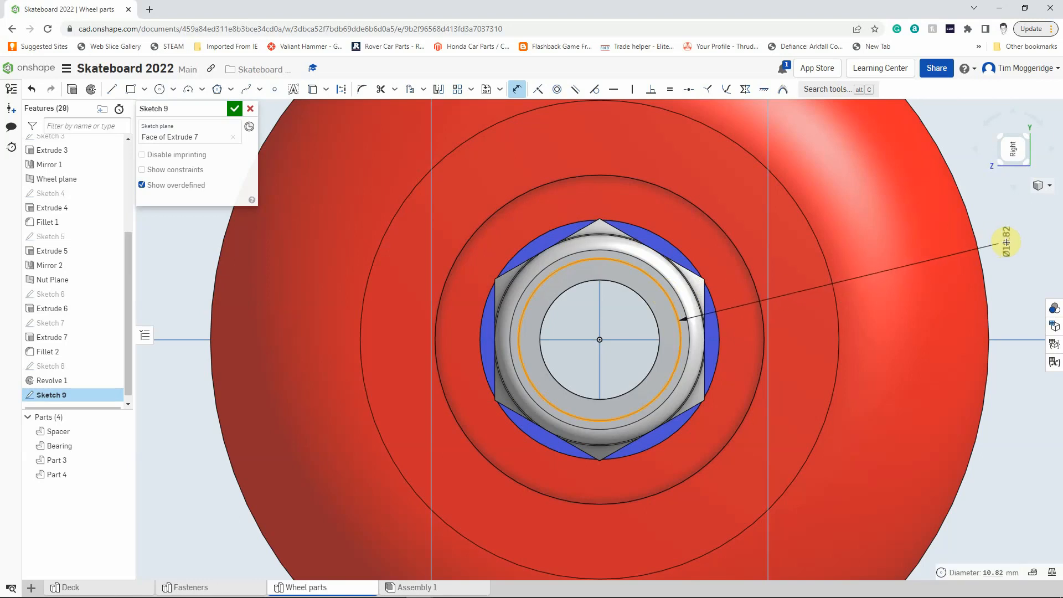
click(1005, 242)
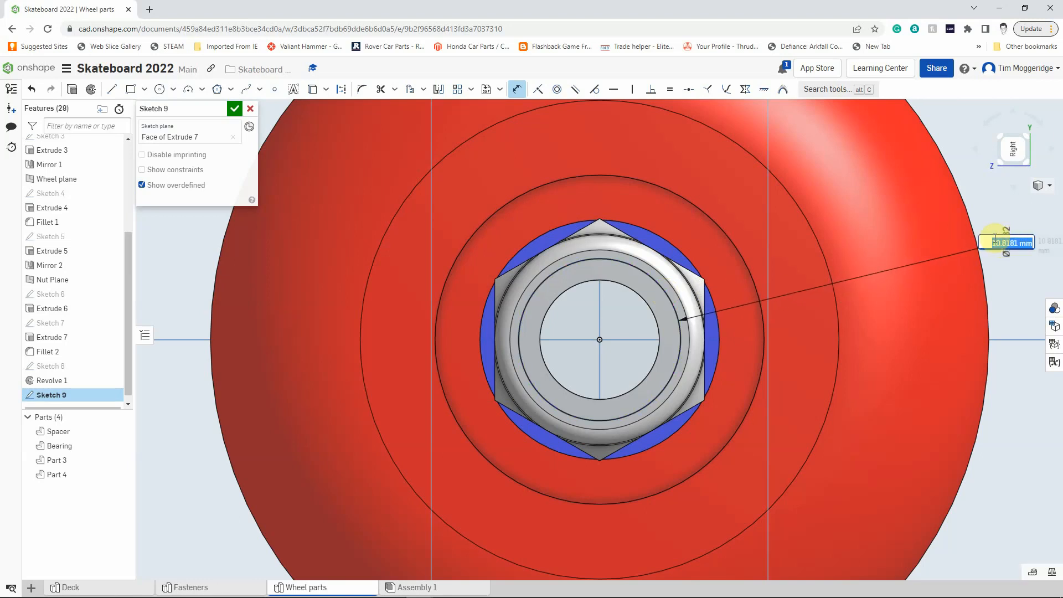
text(11)
key(Return)
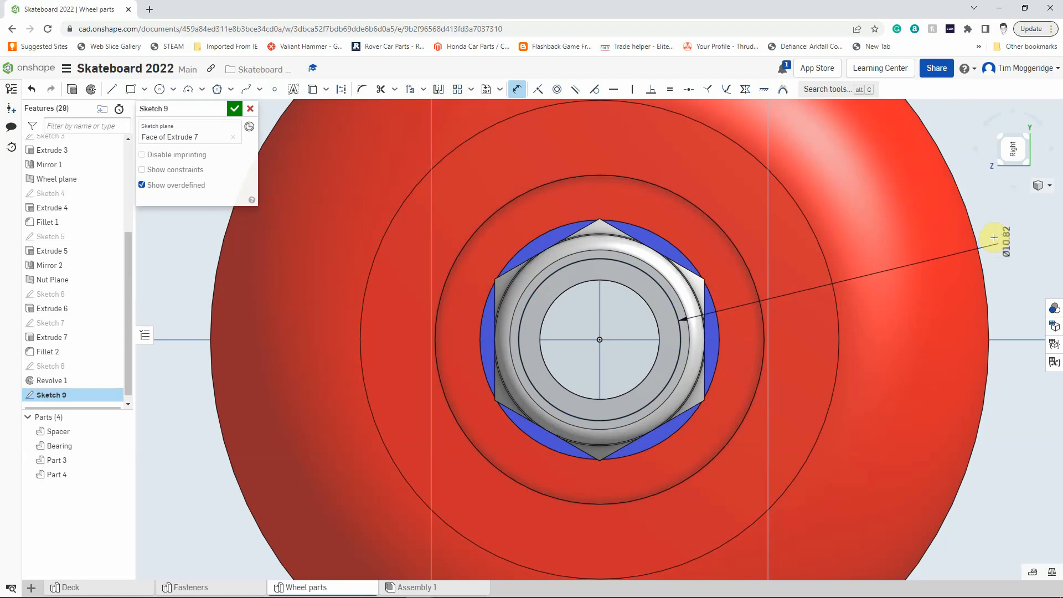
Extrude the sketched circle region 0.2 mm into the nut, removing material to form a shallow recess in the collar face.
right_drag(770, 414, 797, 417)
scroll(998, 513, down, 4)
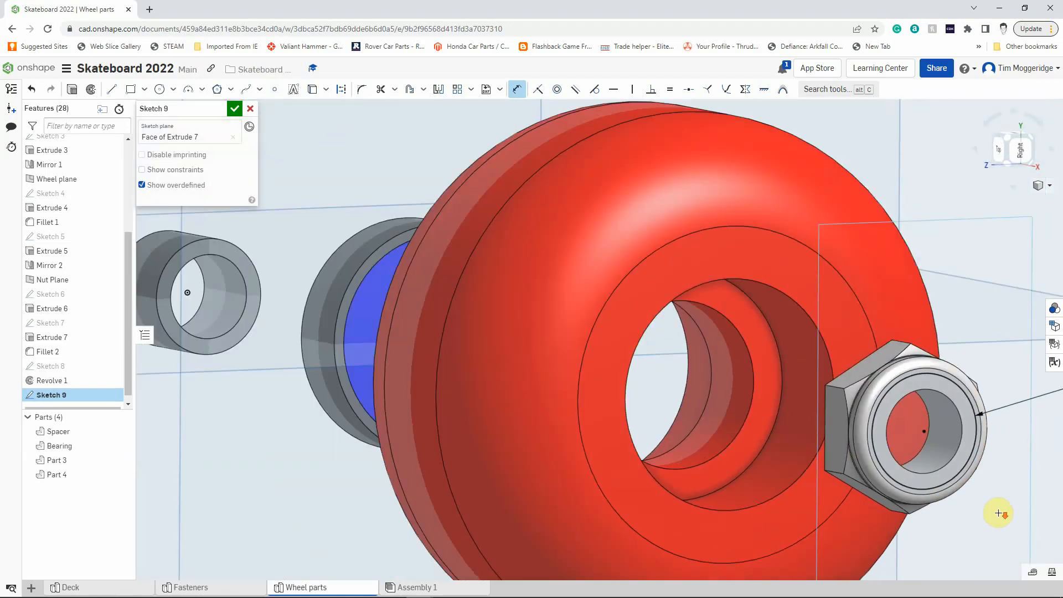
scroll(1018, 520, up, 2)
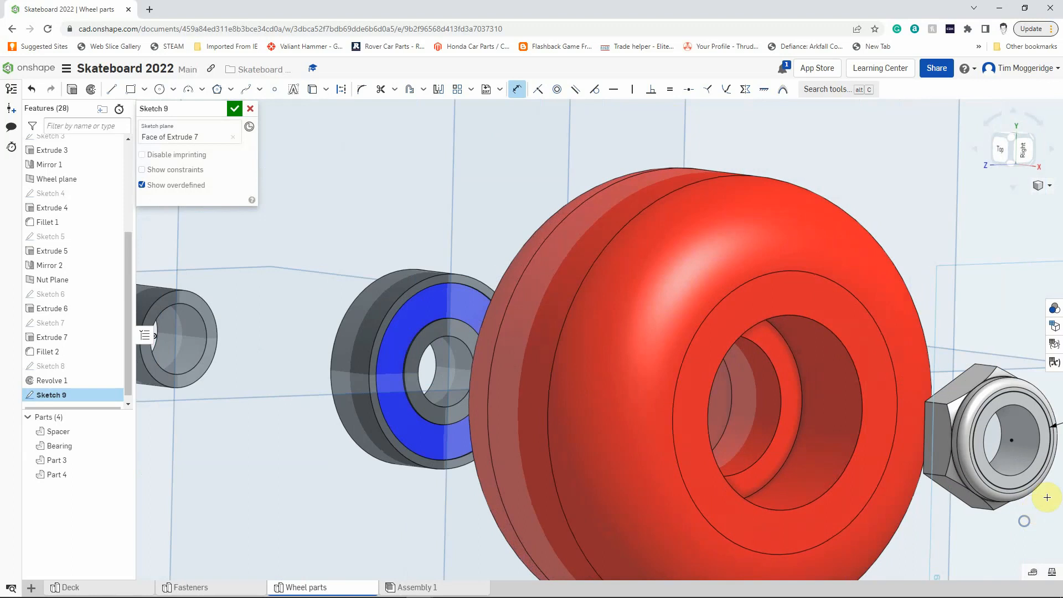
scroll(1047, 498, down, 3)
scroll(1046, 497, up, 6)
scroll(1048, 496, up, 2)
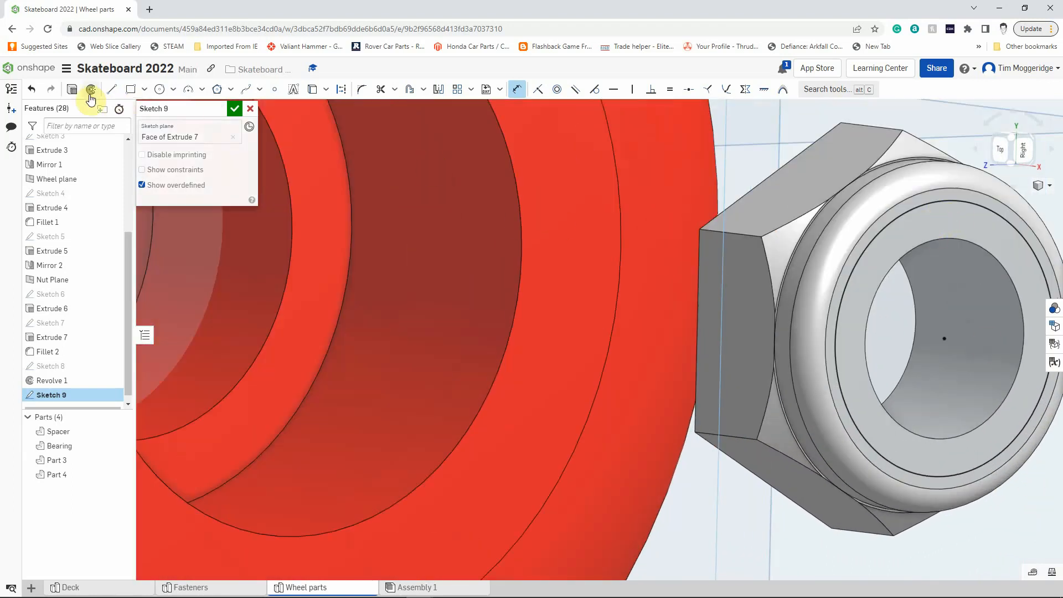
click(72, 89)
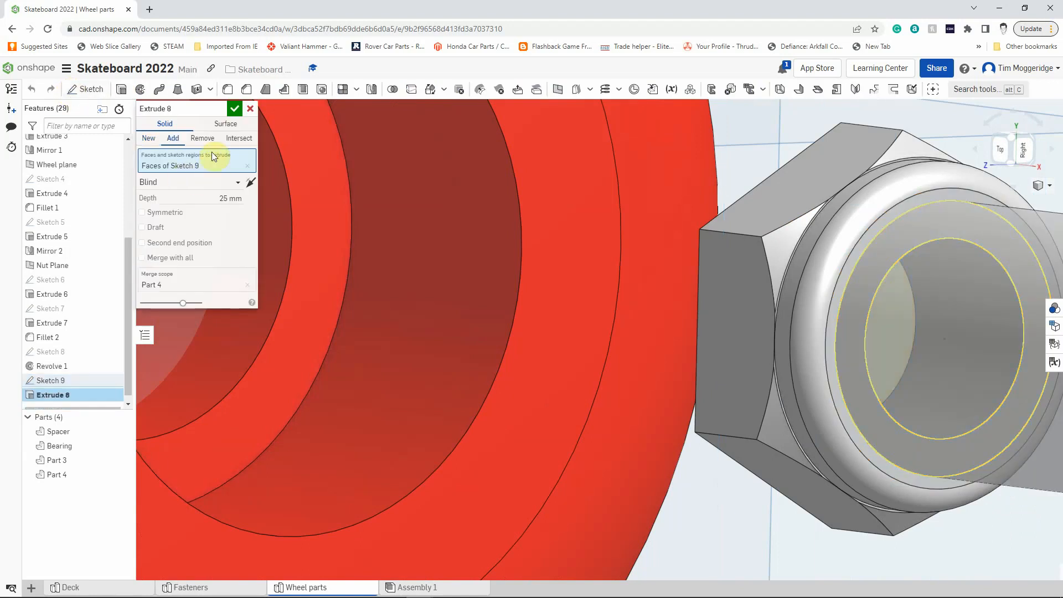
click(196, 138)
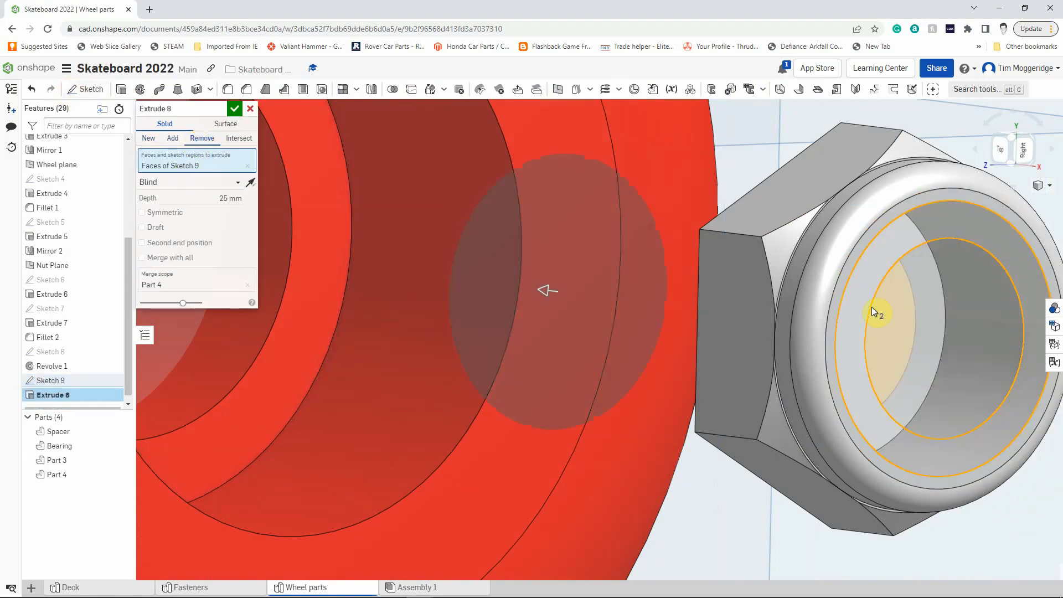
click(224, 198)
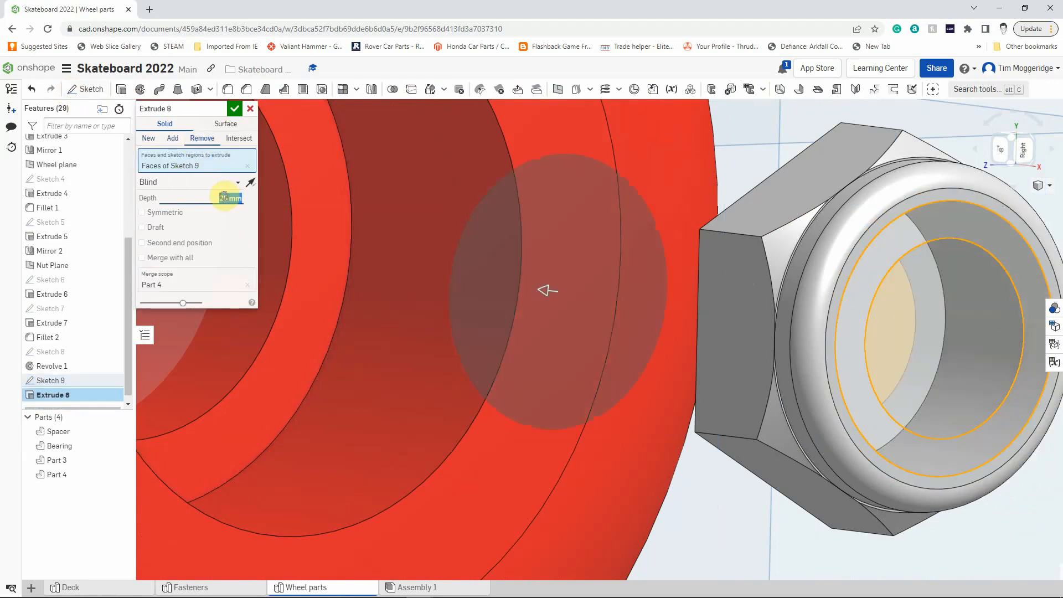
text(0.2)
key(Return)
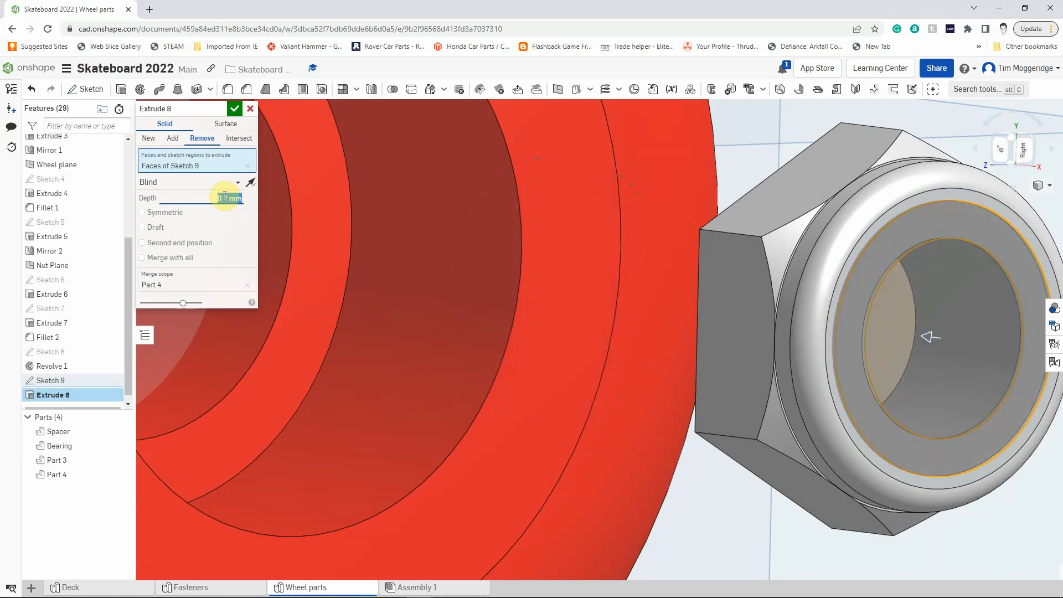
click(234, 110)
Set the whole nut's appearance to the dark grey colour 43484D.
scroll(710, 322, down, 3)
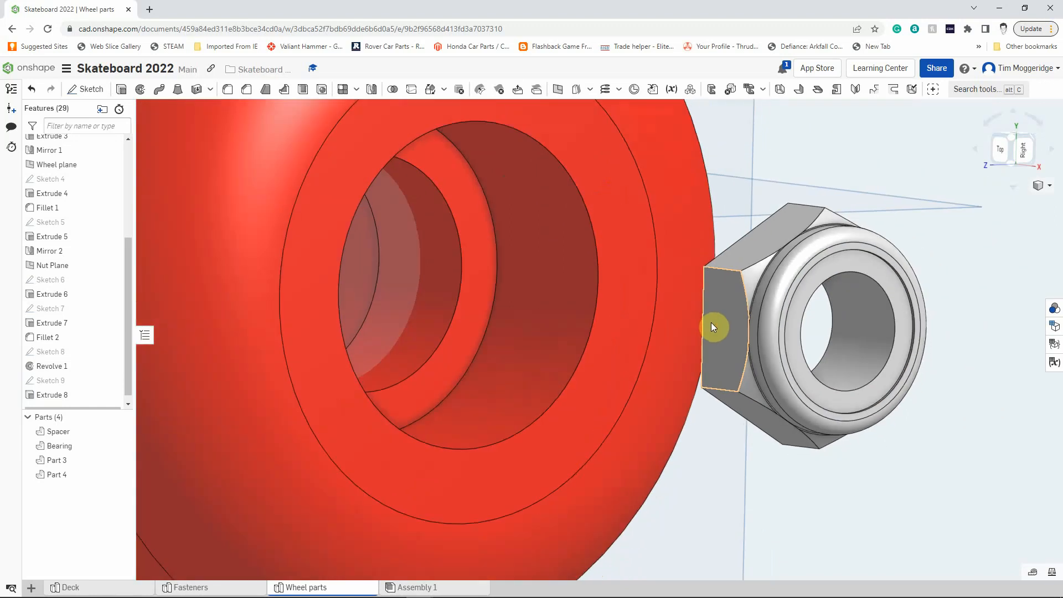
scroll(710, 322, down, 3)
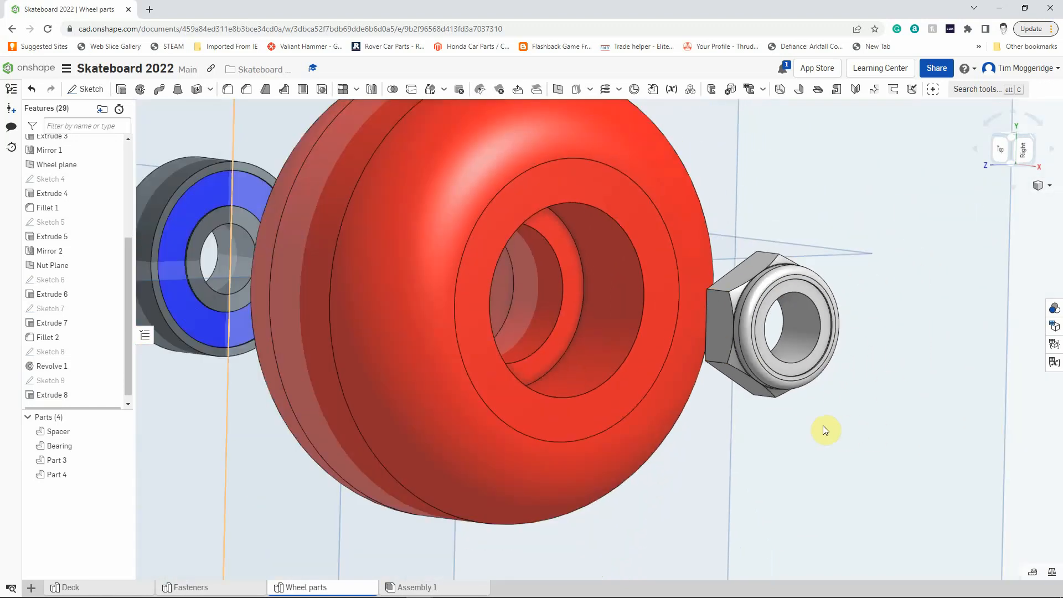
right_click(775, 366)
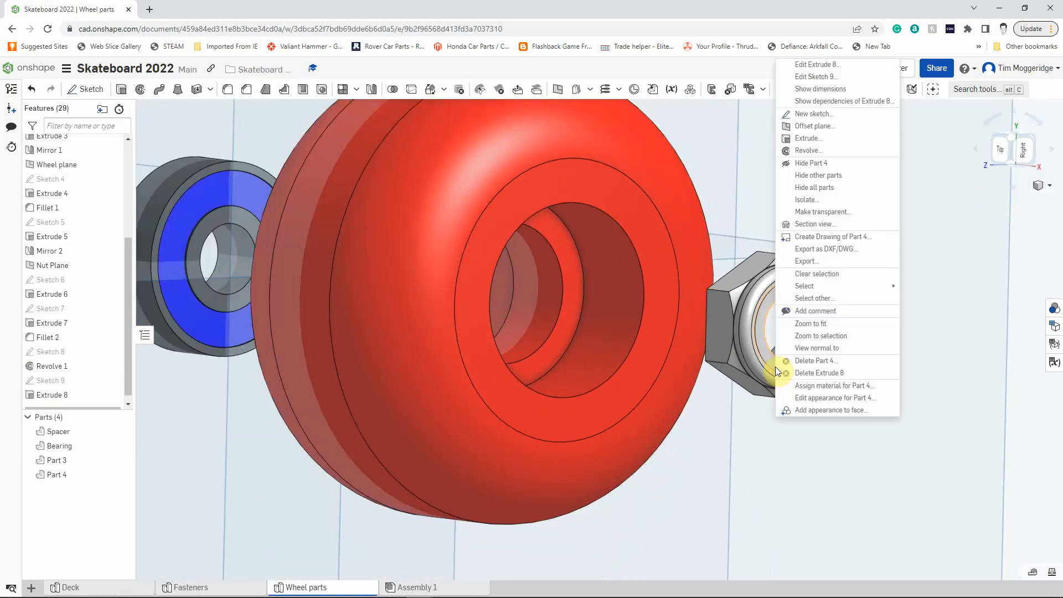
click(803, 398)
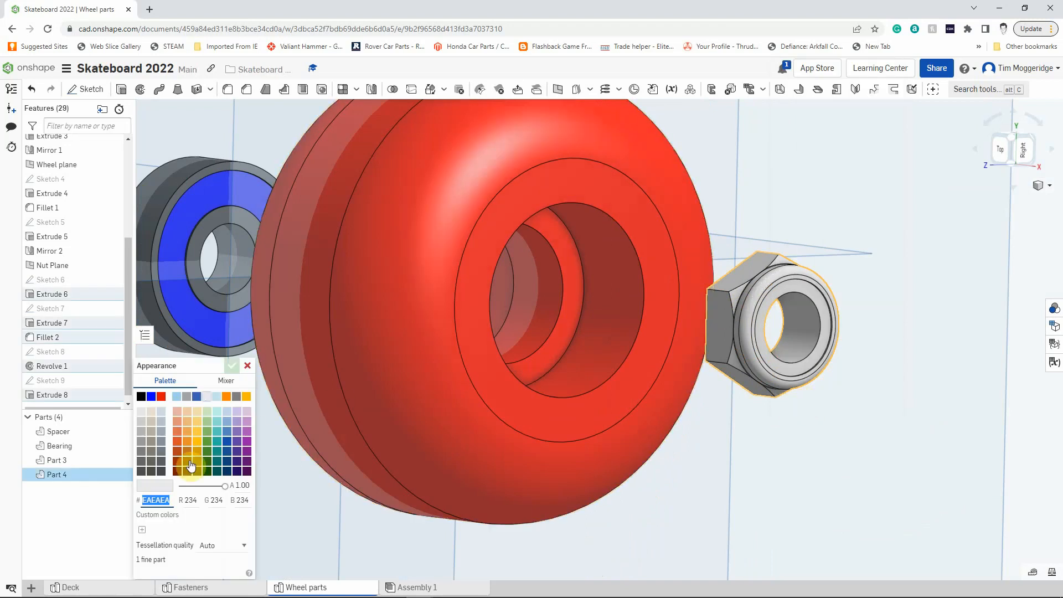
click(161, 471)
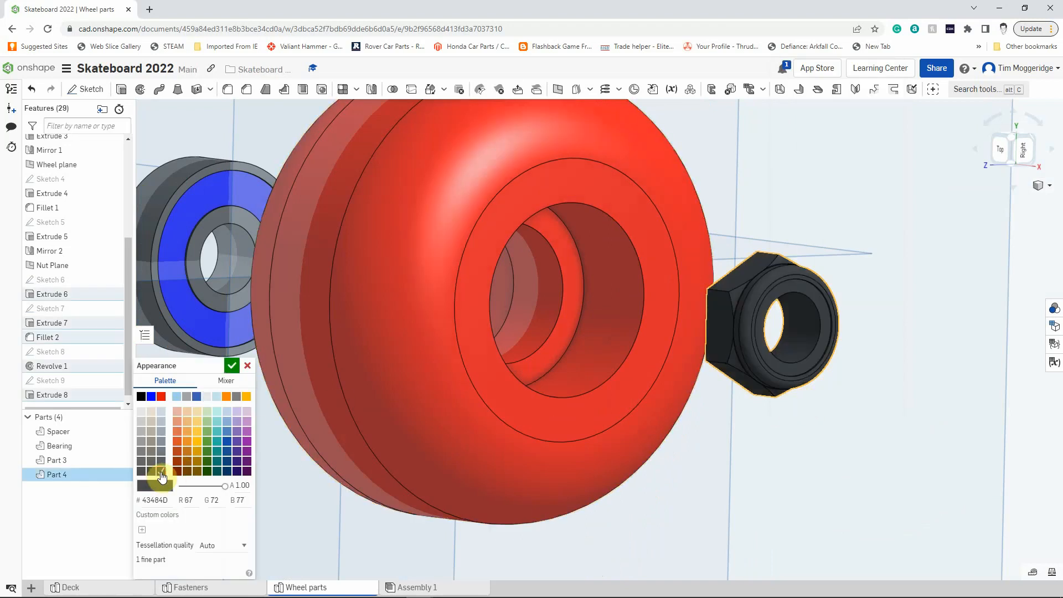
click(232, 365)
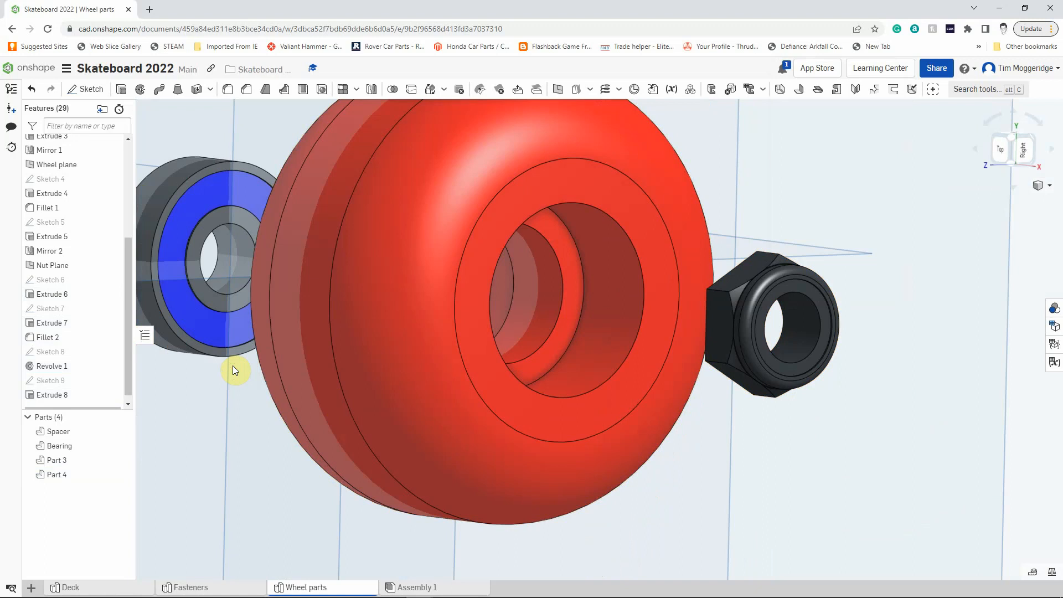
Apply the blue colour 0000FF to only the recessed ring face of the nut.
right_click(824, 317)
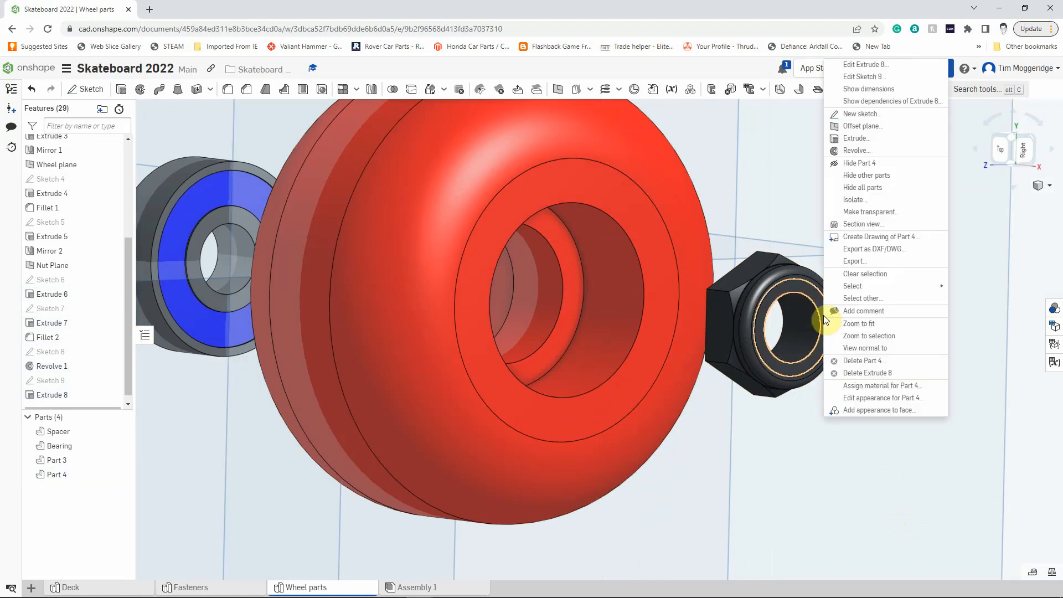
click(857, 411)
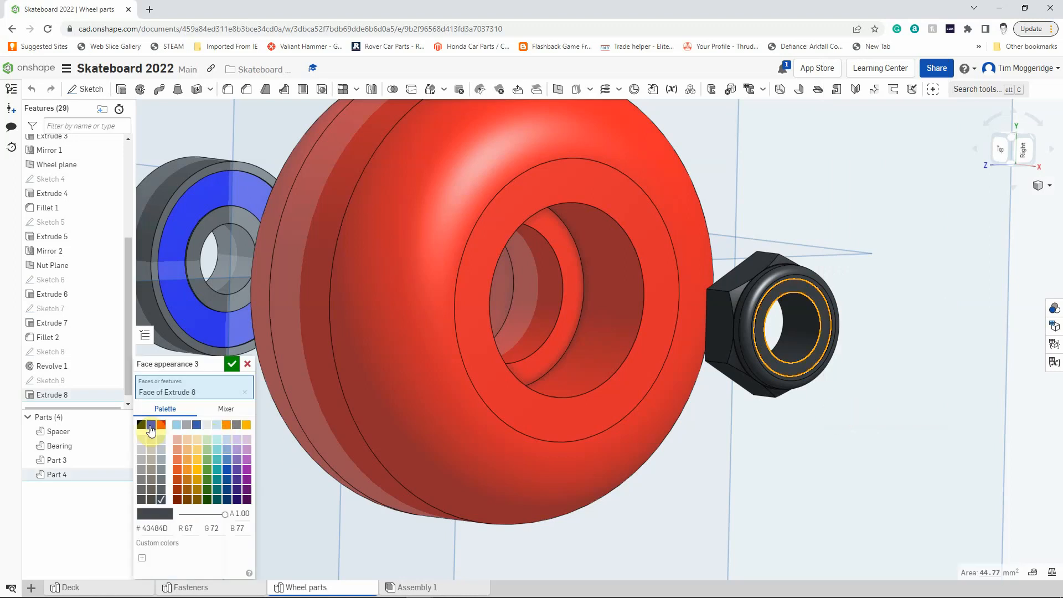
click(150, 426)
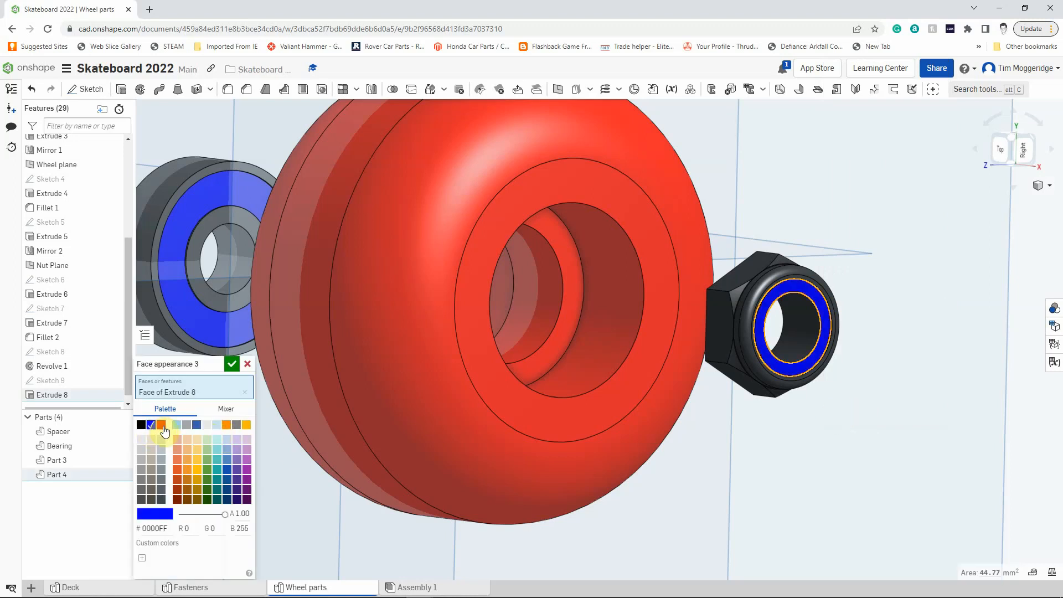
click(232, 364)
Rename the red wheel part, Part 3, as Wheel.
key(f)
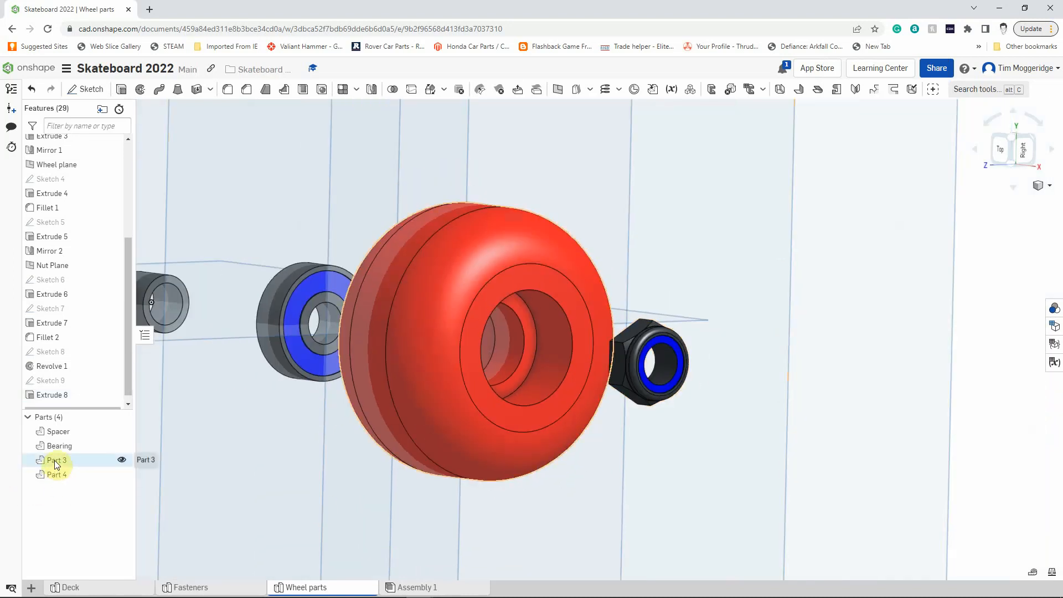
right_click(55, 460)
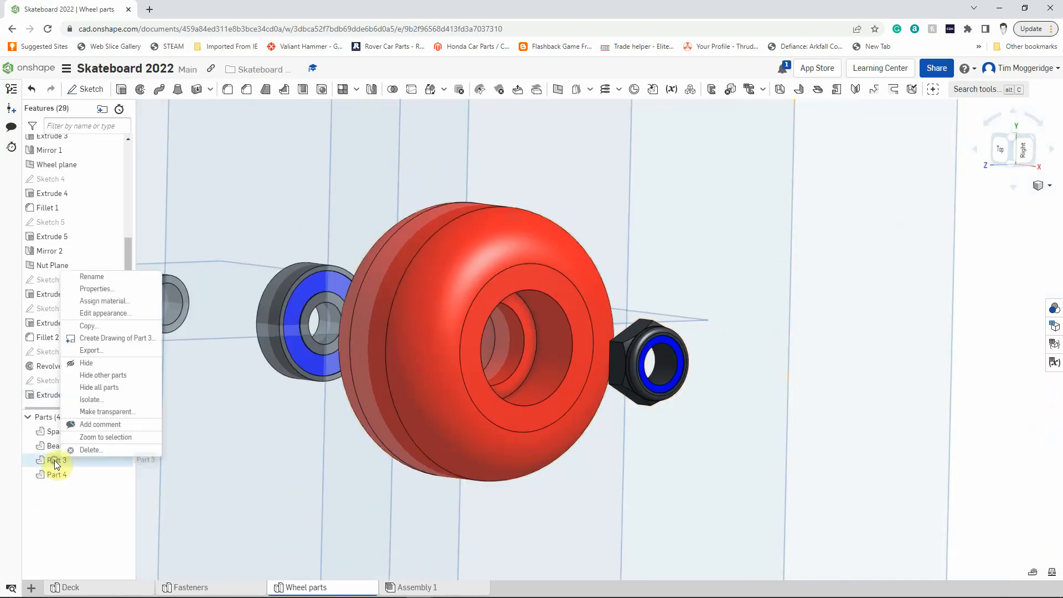
click(83, 278)
text(W)
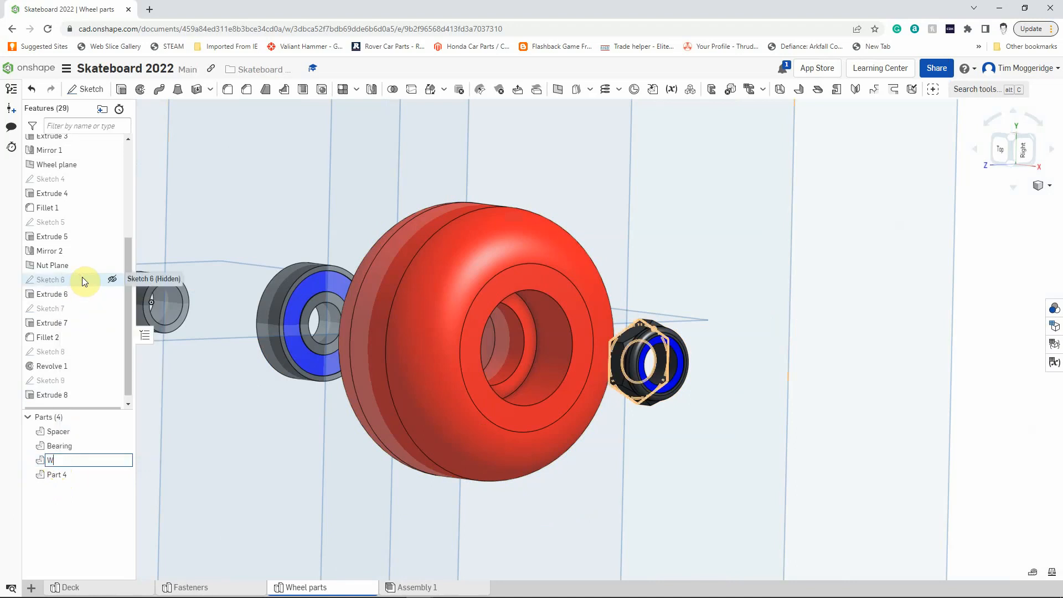
text(heel)
key(Return)
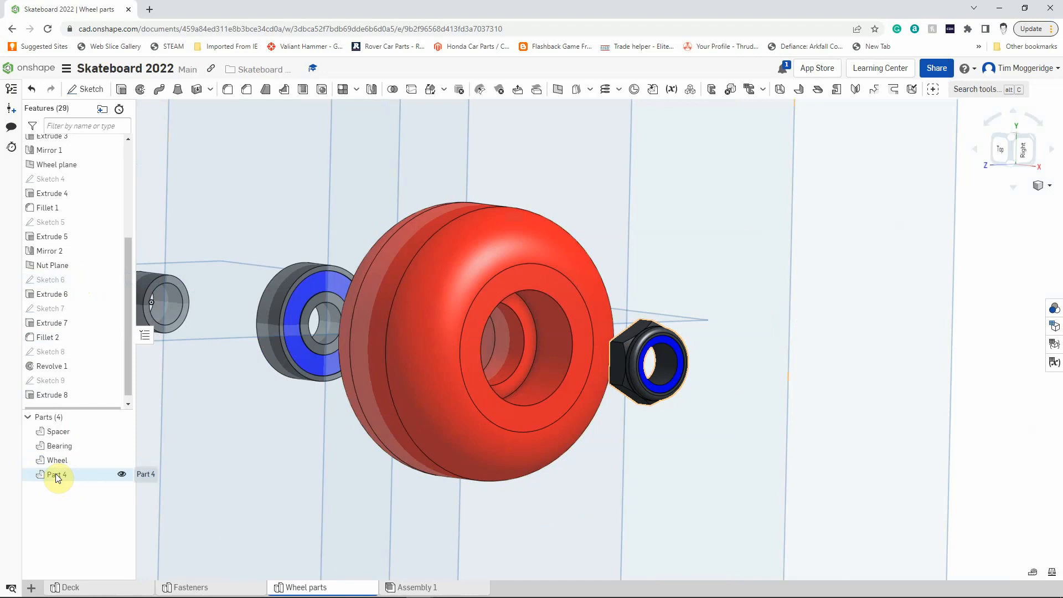
Rename the nut part, Part 4, as Nyloc Nut.
right_click(56, 475)
click(88, 291)
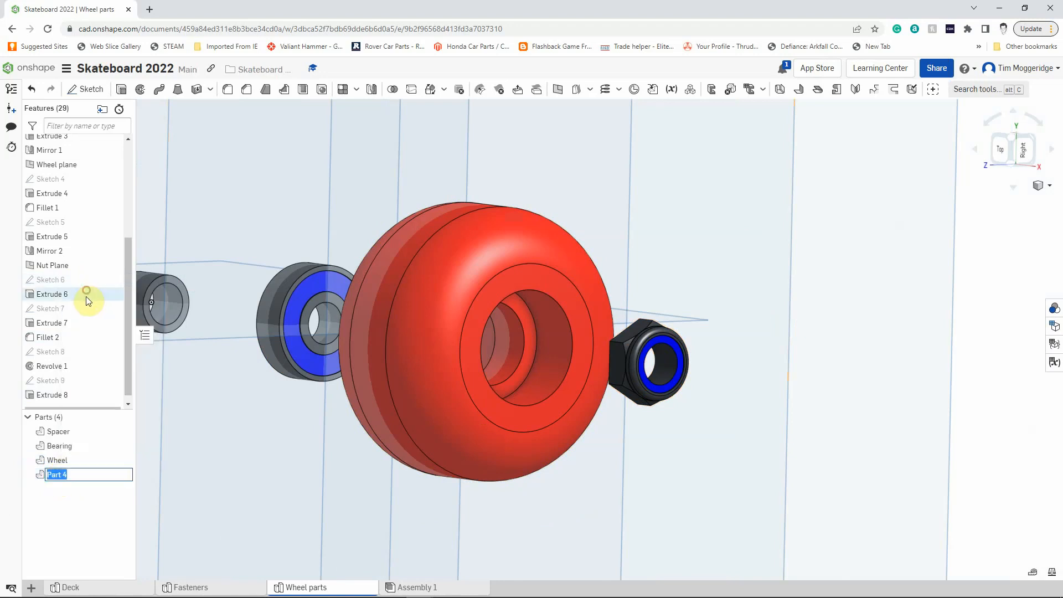
text(Ny)
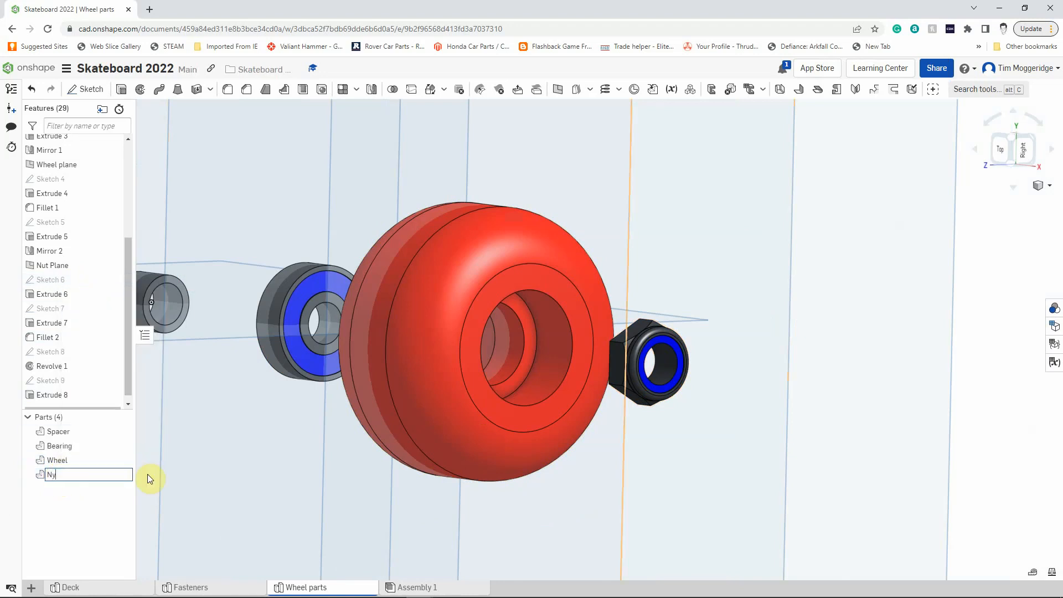
text(loc Nut)
key(Return)
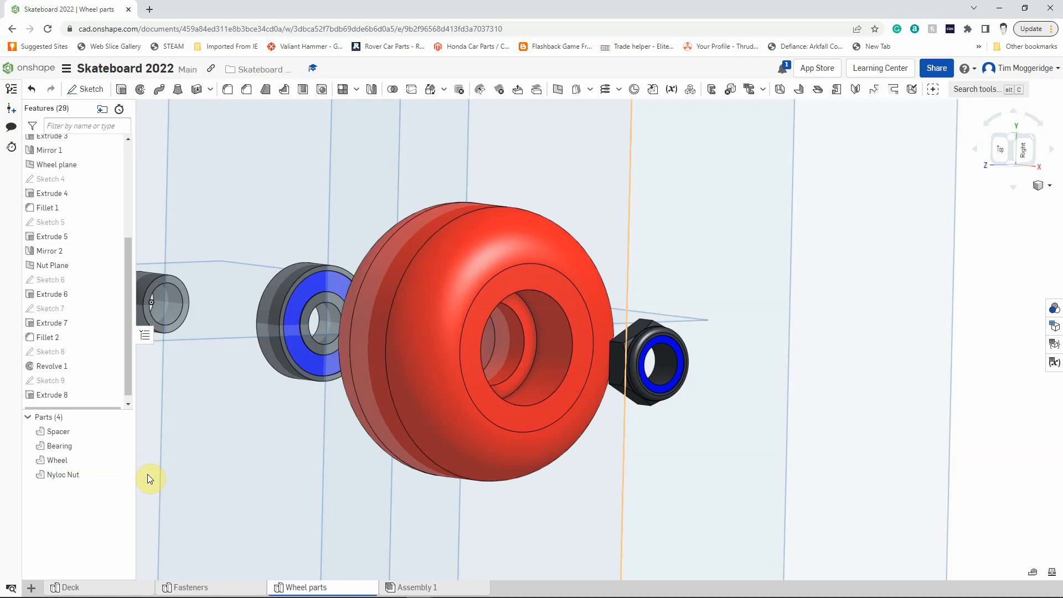